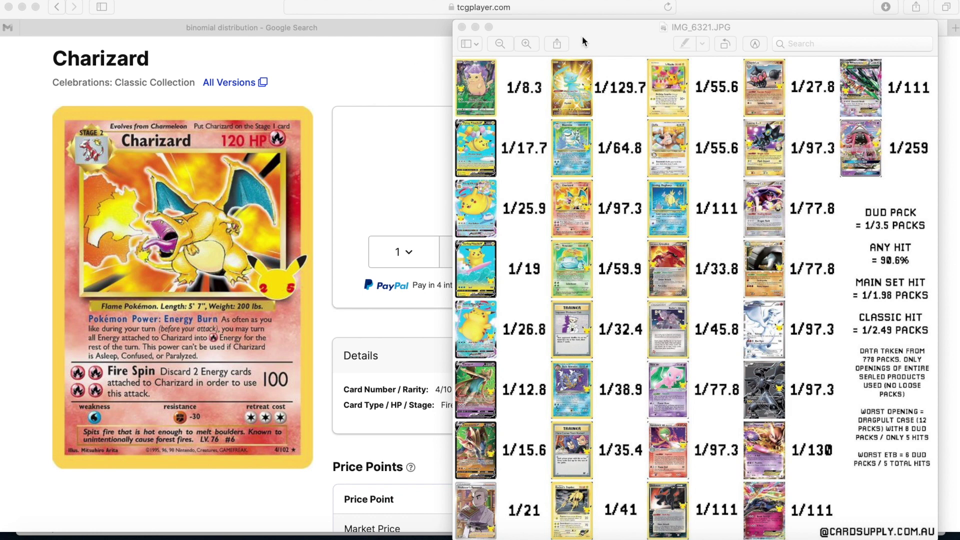
Inspect the Charizard card's 1/97.3 pull odds in the Preview chart by selecting and zooming it
click(597, 41)
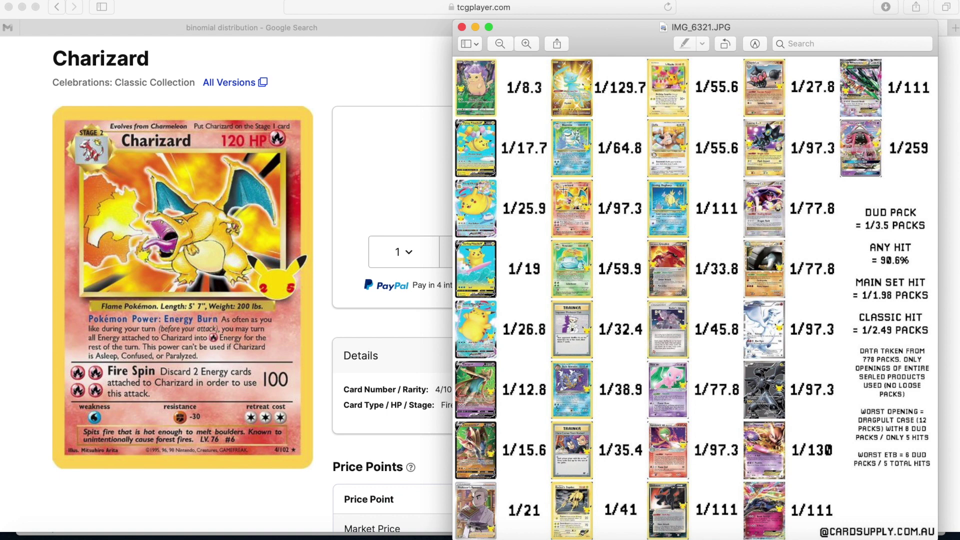
drag(548, 178, 647, 240)
scroll(567, 205, up, 5)
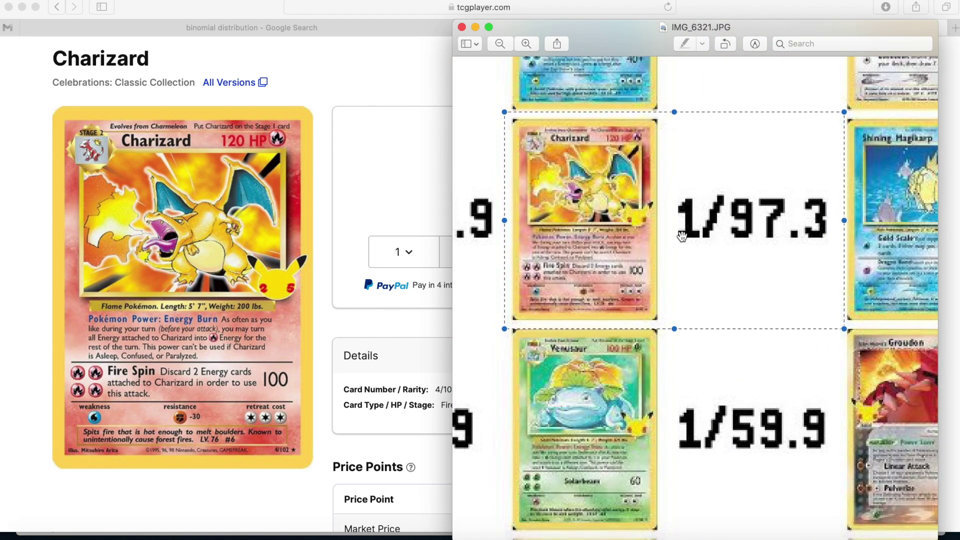
scroll(681, 236, down, 5)
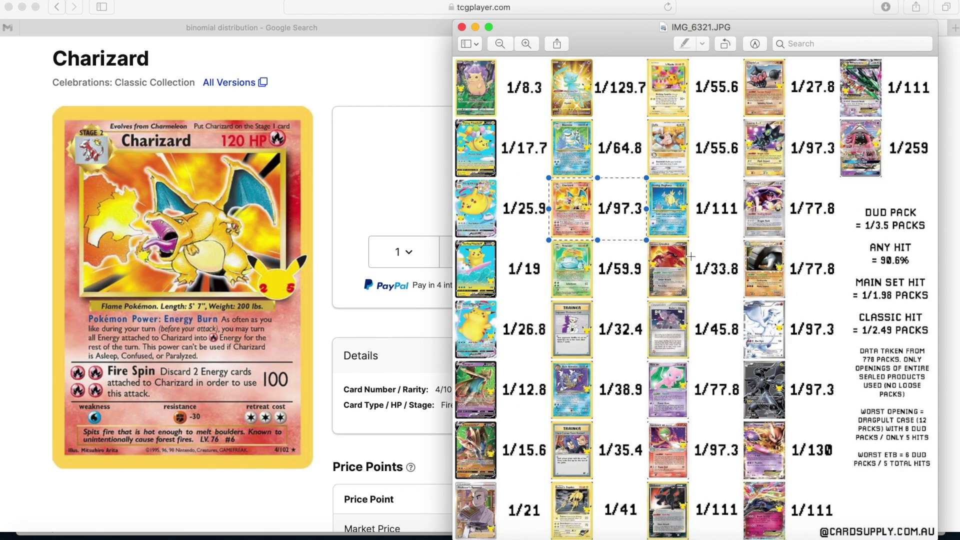
click(691, 256)
click(347, 29)
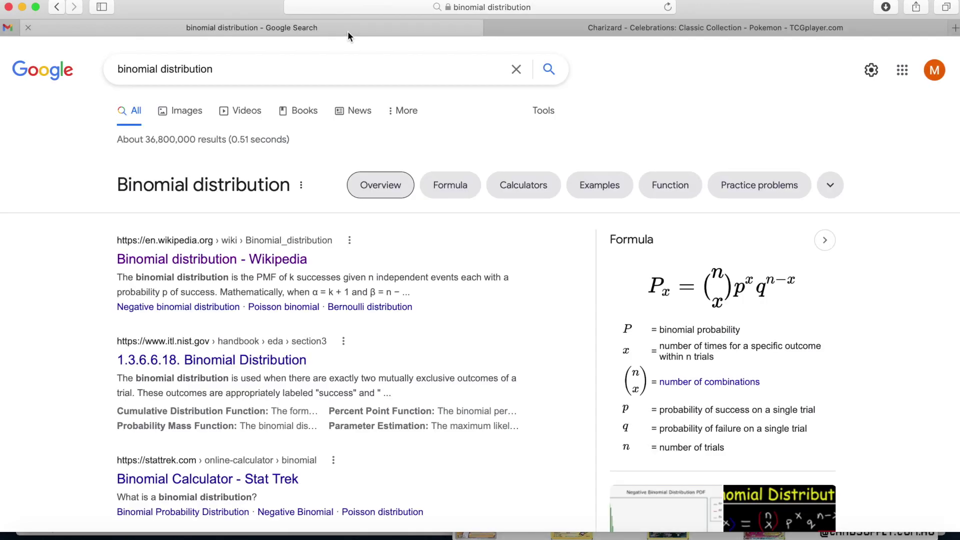
scroll(443, 238, down, 3)
scroll(443, 238, up, 2)
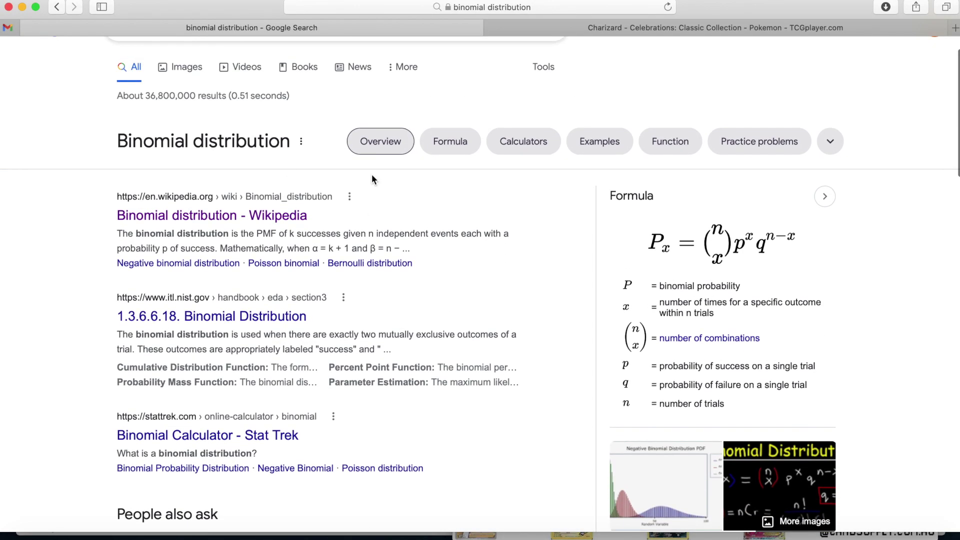
scroll(814, 272, up, 3)
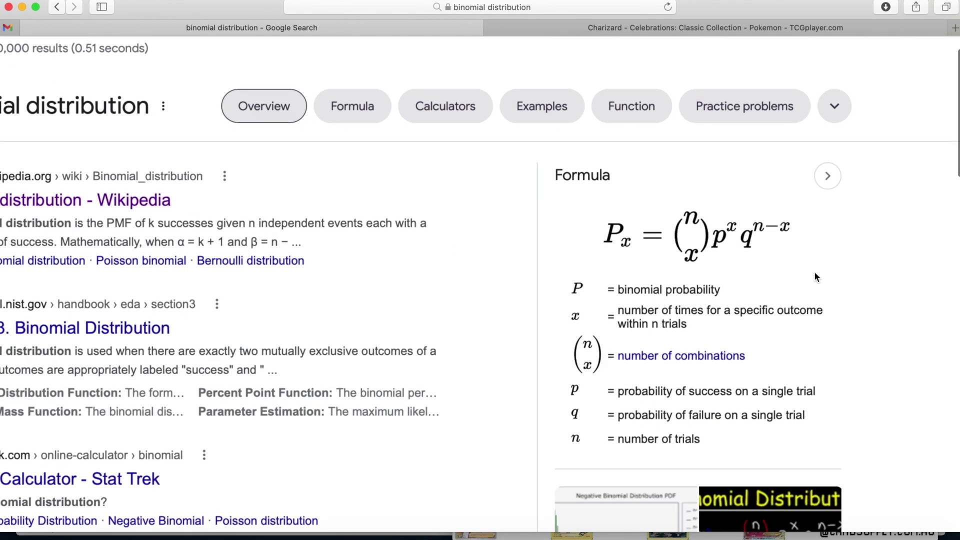
scroll(814, 276, up, 3)
scroll(814, 277, down, 3)
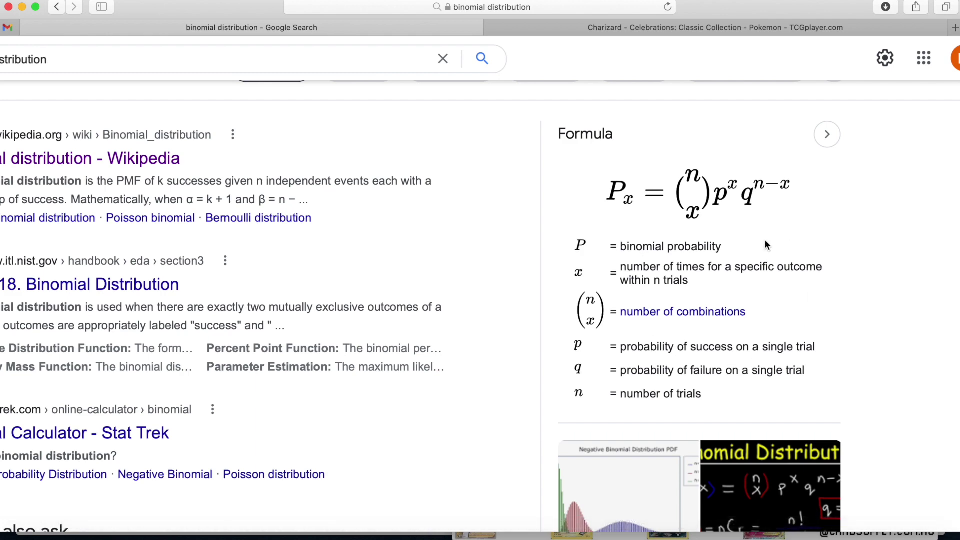
scroll(533, 238, left, 5)
scroll(533, 238, right, 4)
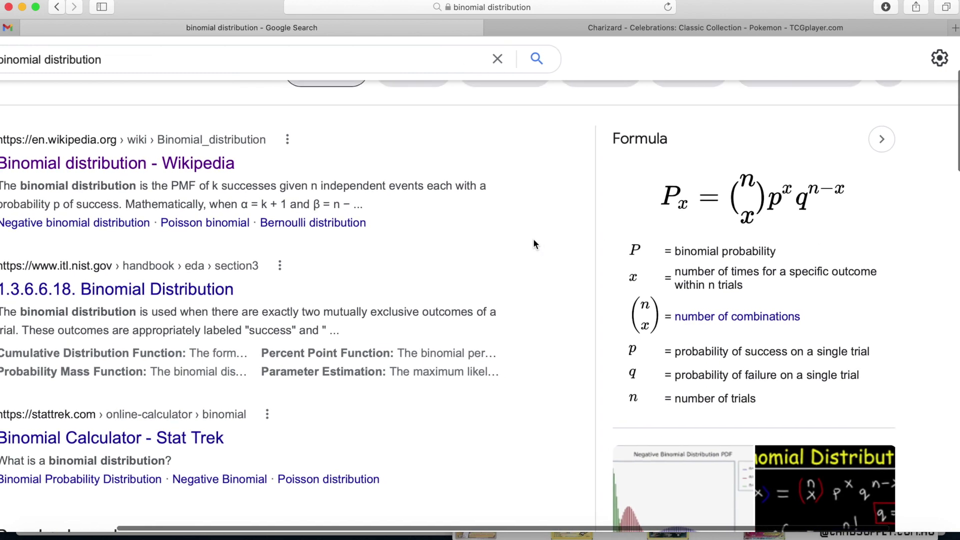
scroll(533, 239, right, 3)
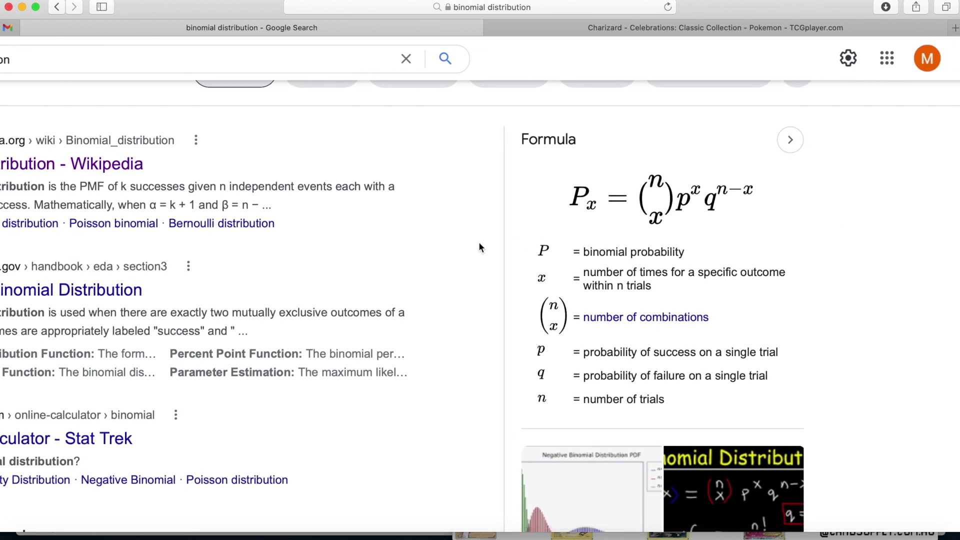
scroll(306, 223, left, 5)
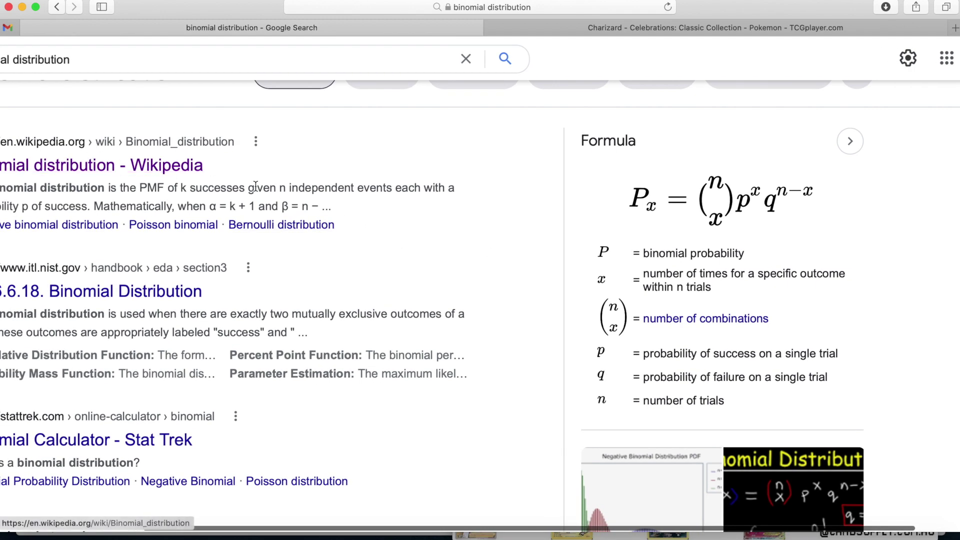
scroll(415, 231, right, 5)
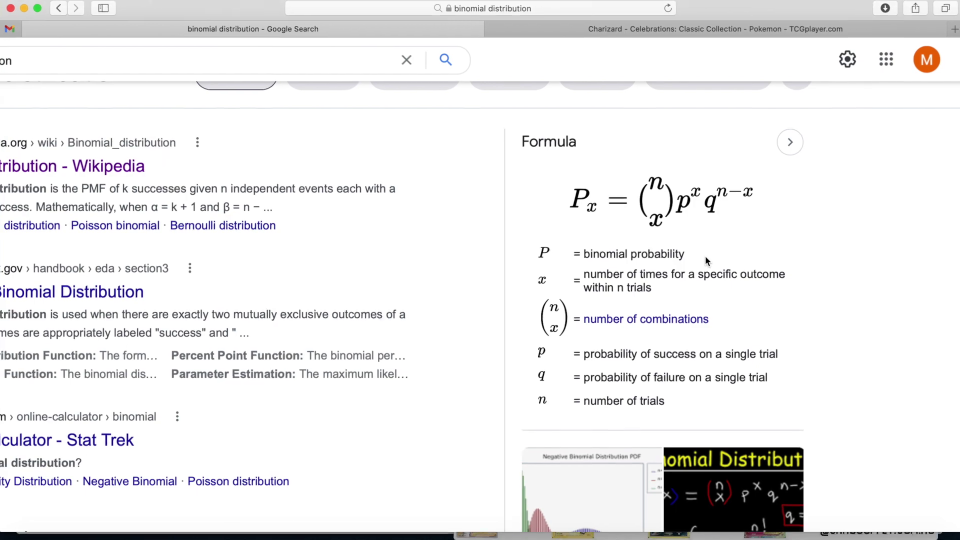
key(ctrl+super+f)
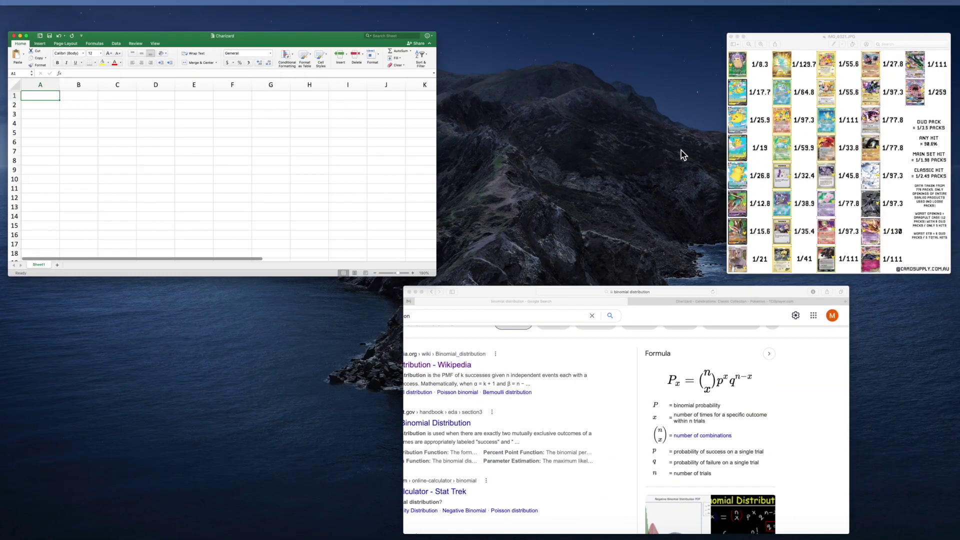
Label A1 'Probability that the card is a Charizard' and autofit column A
drag(710, 34, 291, 38)
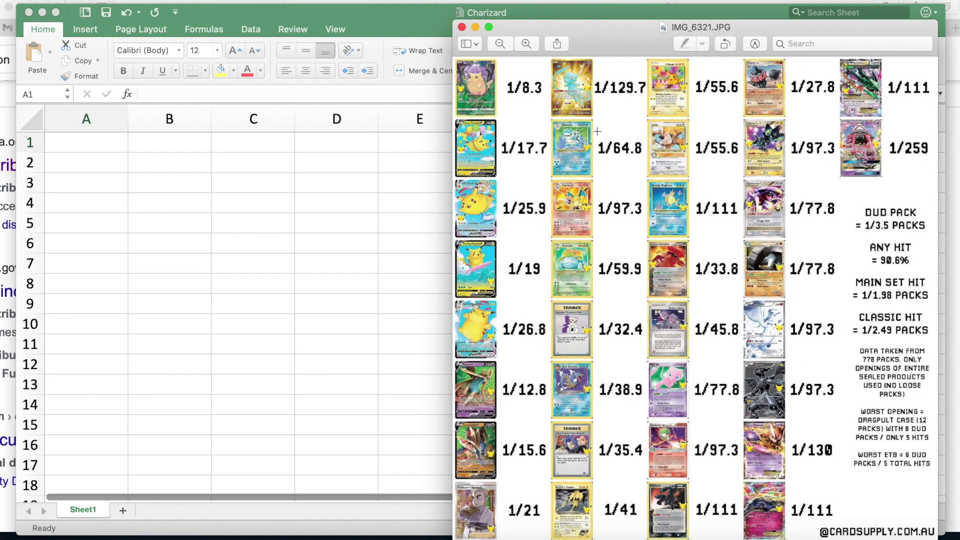
drag(548, 177, 647, 233)
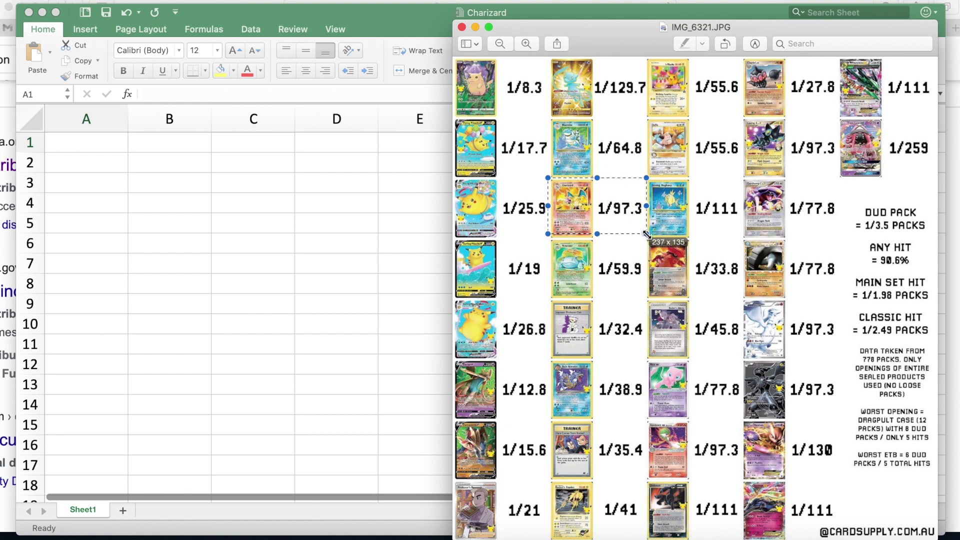
click(59, 148)
text(Prob)
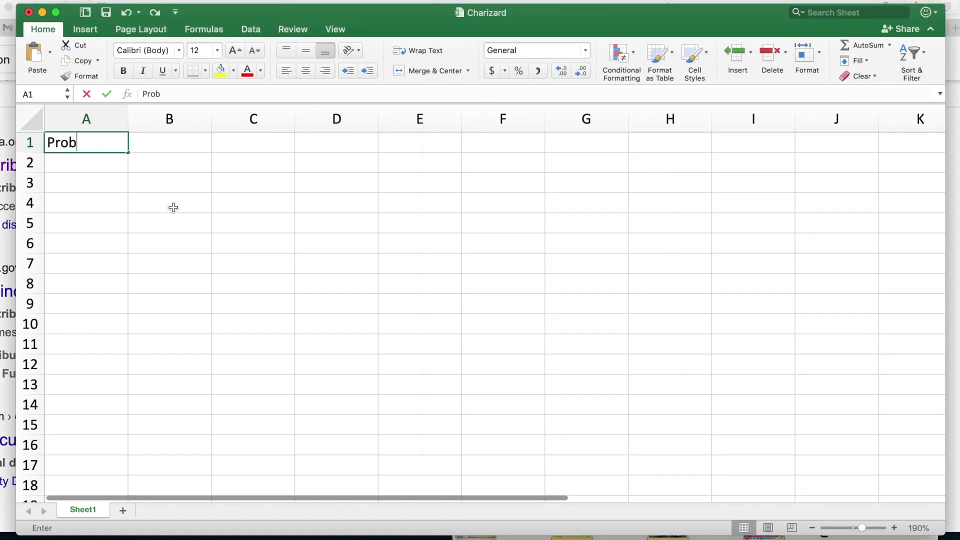
text(ability tha)
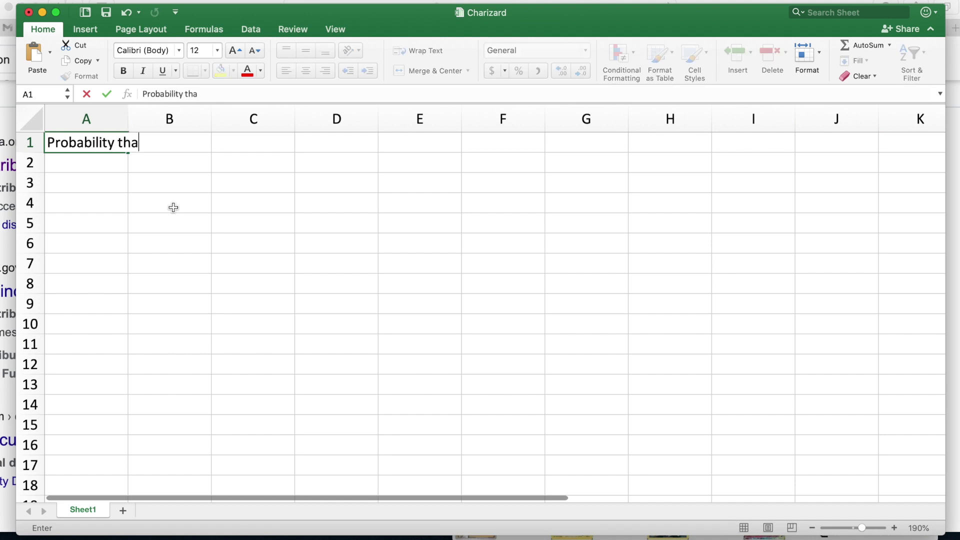
text(t the ca)
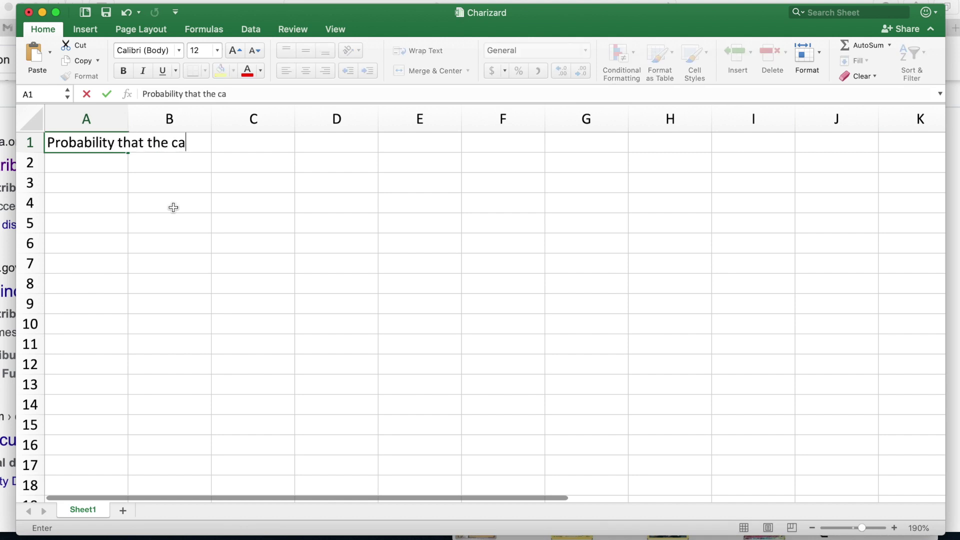
text(rd is a Charizard)
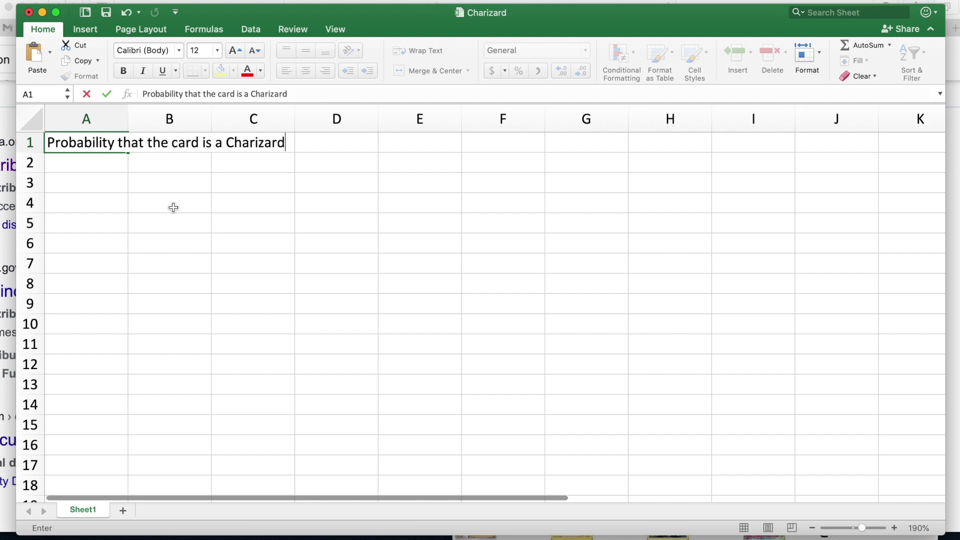
key(Return)
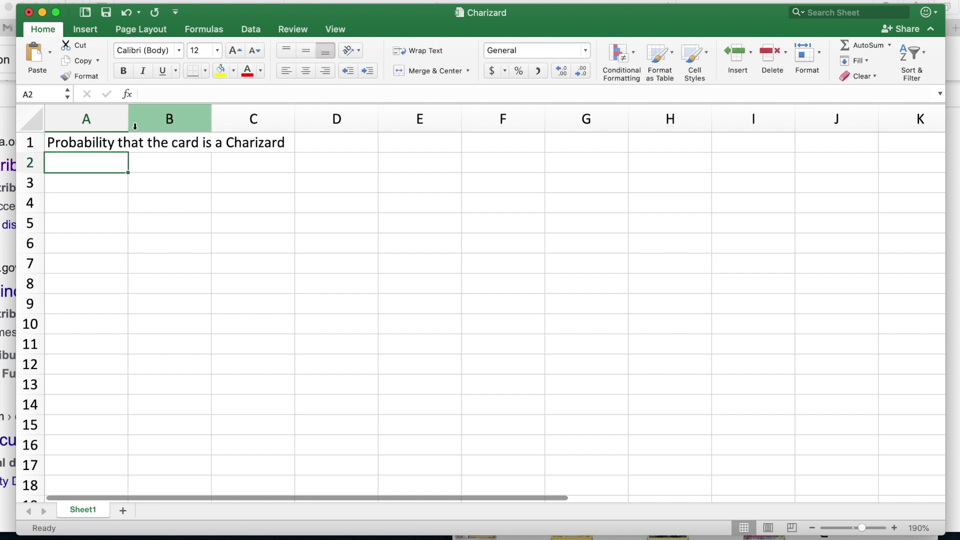
double_click(129, 118)
Enter =1/97.3 in B1, then recheck the card-odds image
click(321, 144)
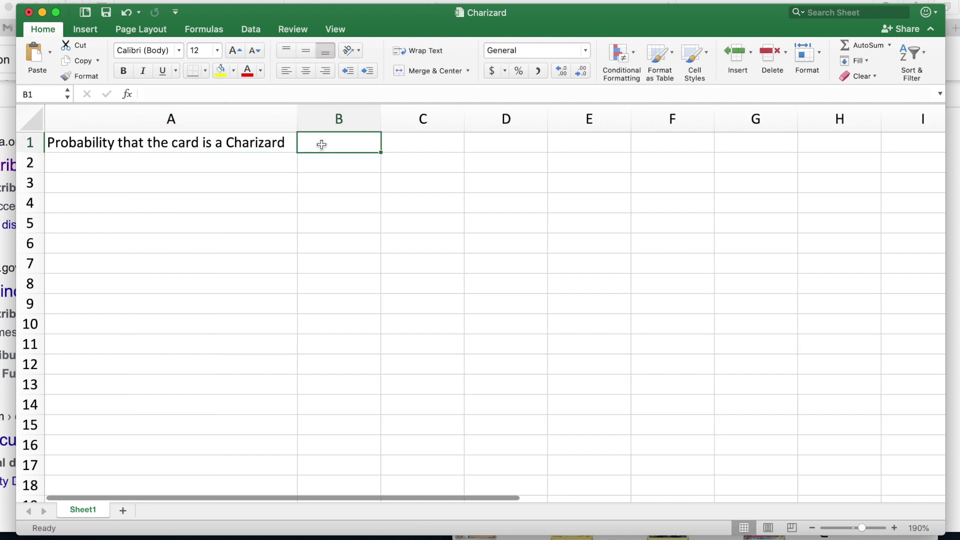
text(=1/97.3)
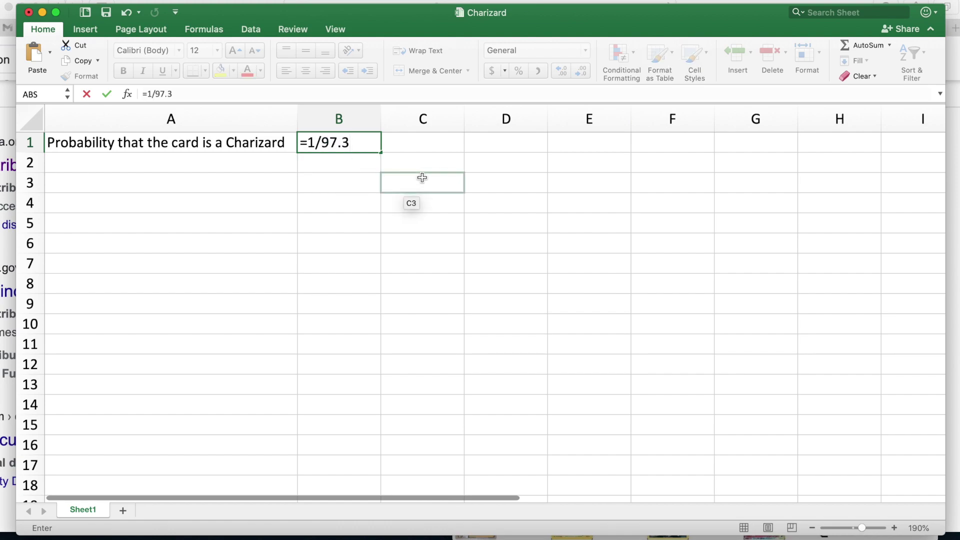
key(Return)
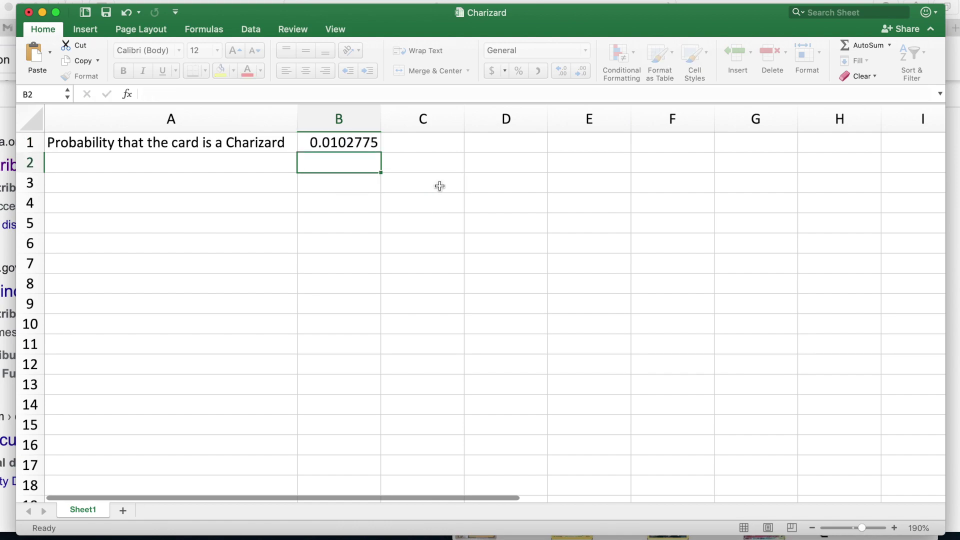
key(ctrl+Up)
click(769, 144)
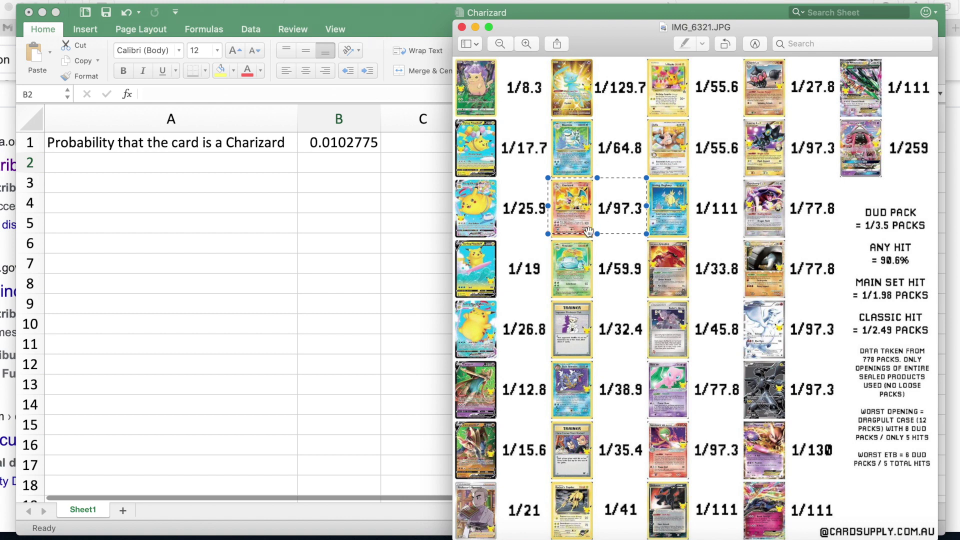
click(196, 159)
Label A2 'Probability that the card is NOT a Charizard' and widen column A
click(181, 166)
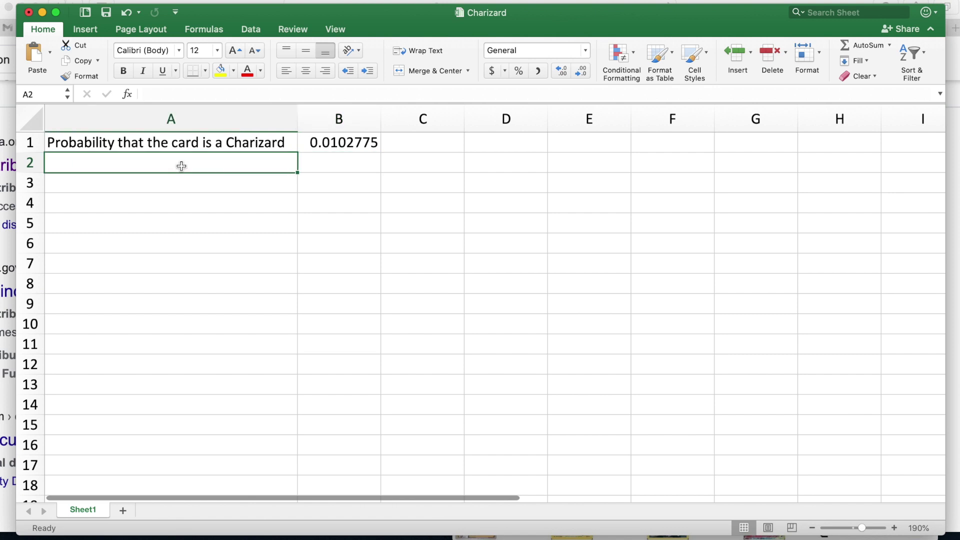
text(Proba)
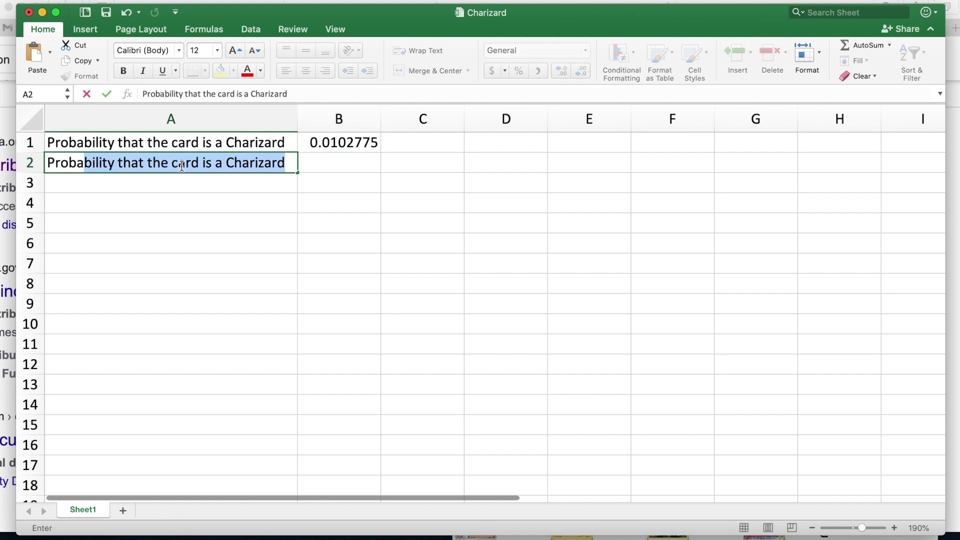
key(Return)
double_click(217, 163)
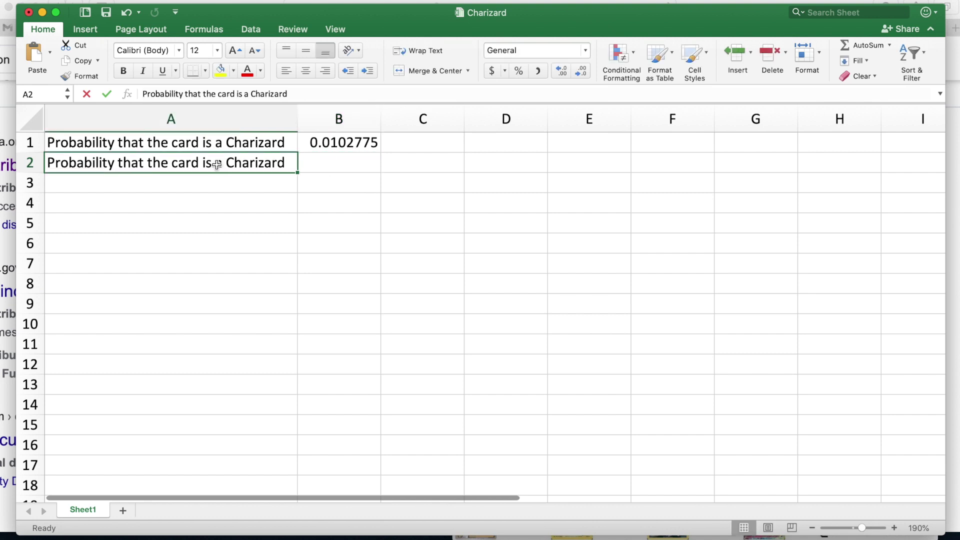
text(NOT)
key(Return)
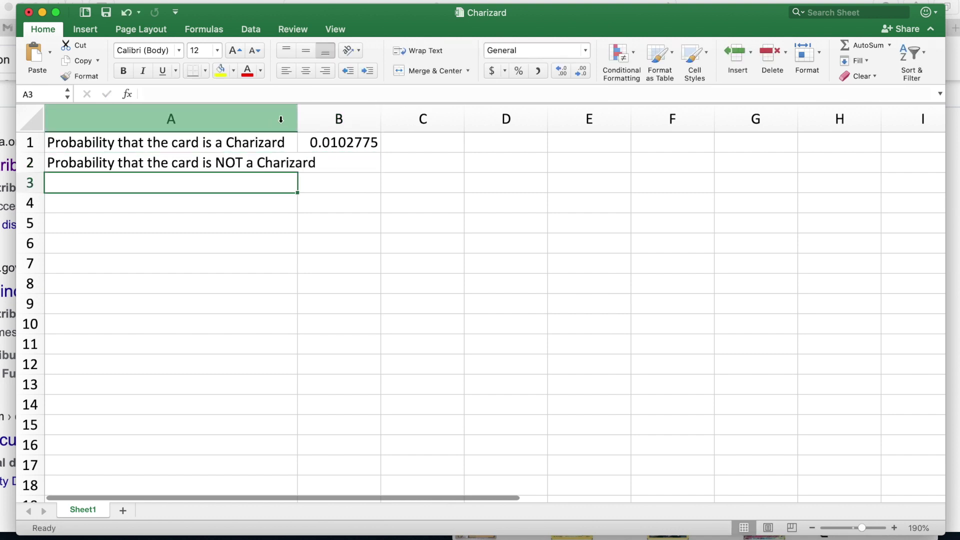
drag(296, 121, 330, 122)
Enter =1-B1 in B2 for the non-Charizard probability
click(364, 158)
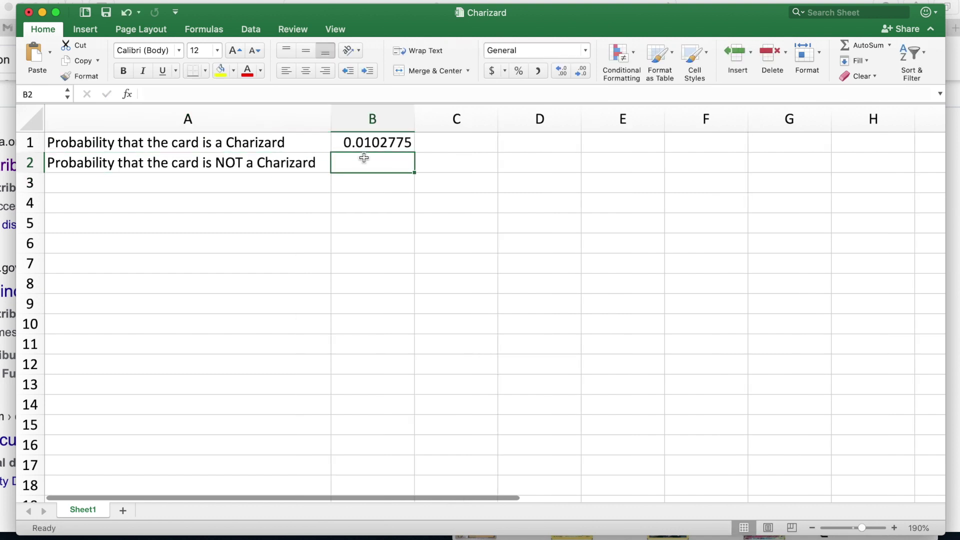
text(=1-)
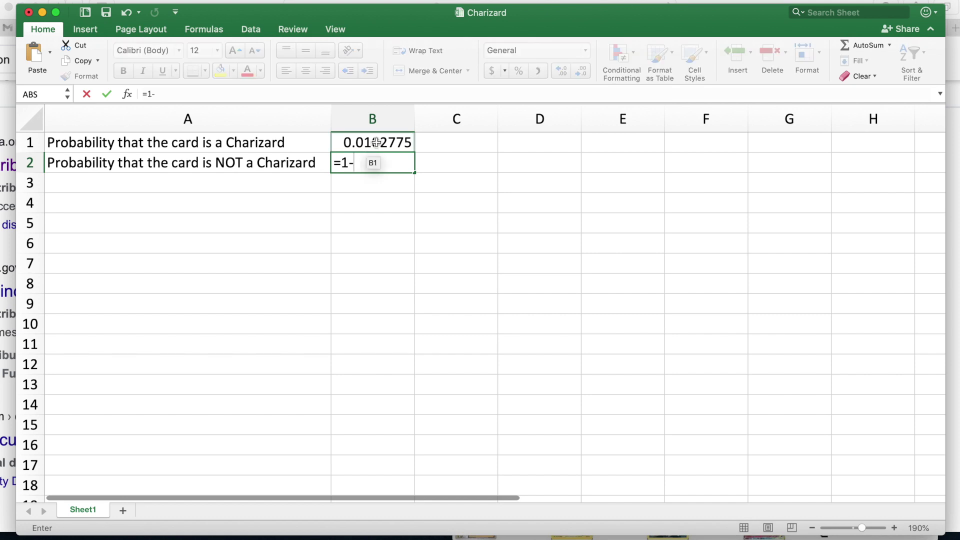
click(377, 143)
key(Return)
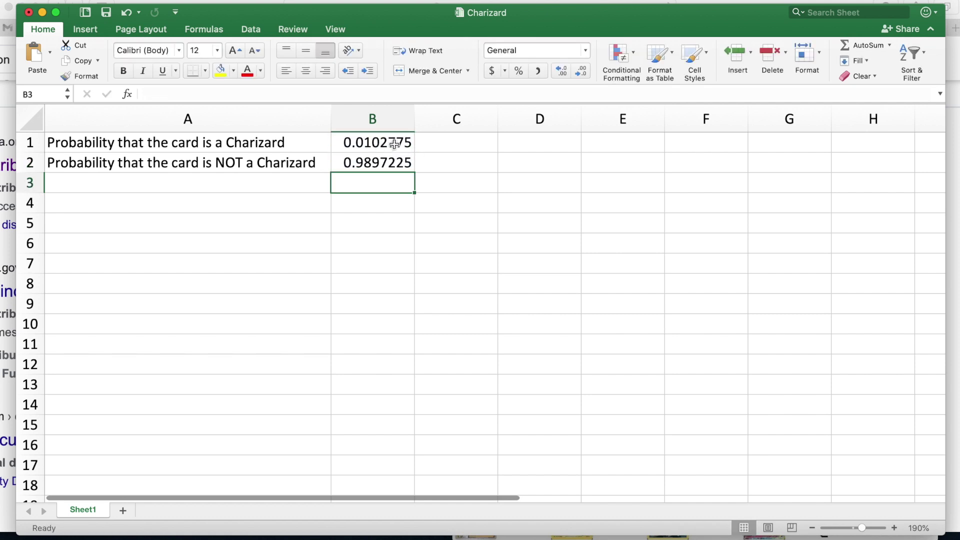
Format B1 and B2 as percentages with four decimals: 1.0277% and 98.9723%
click(395, 144)
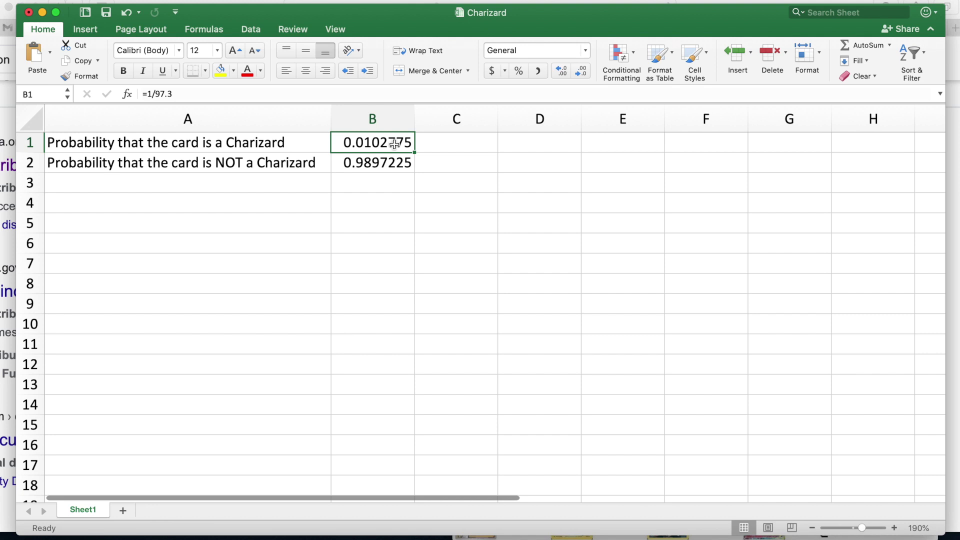
click(519, 71)
click(389, 161)
click(519, 71)
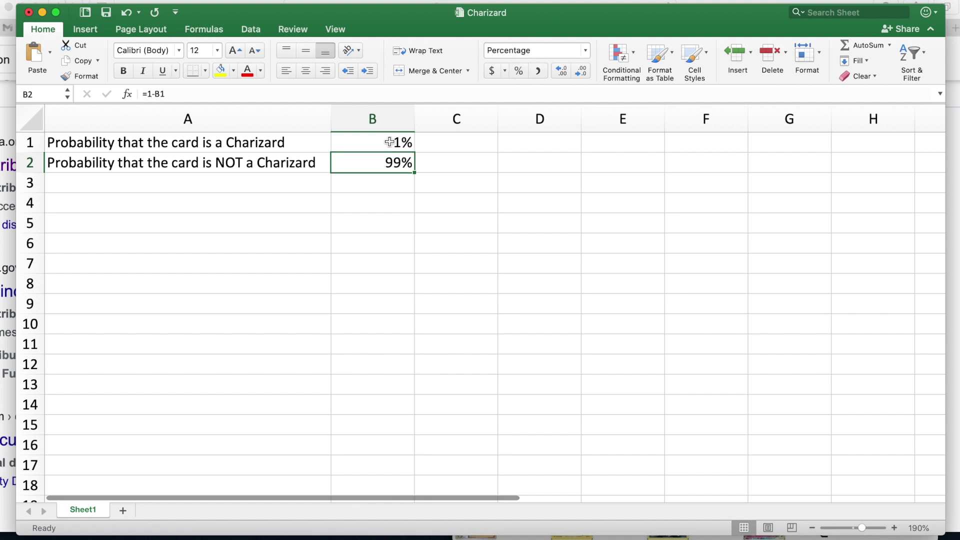
drag(382, 143, 389, 162)
click(560, 71)
click(560, 71)
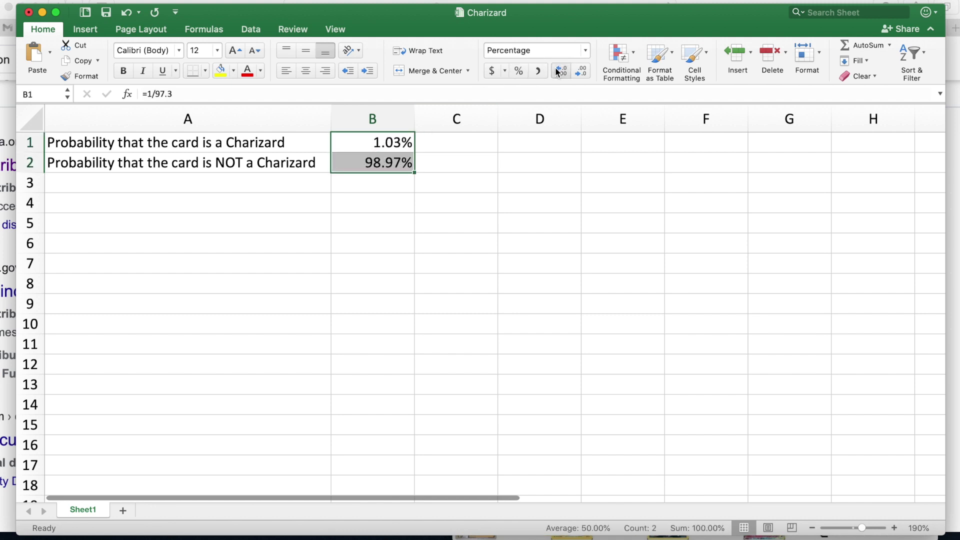
click(560, 71)
click(559, 72)
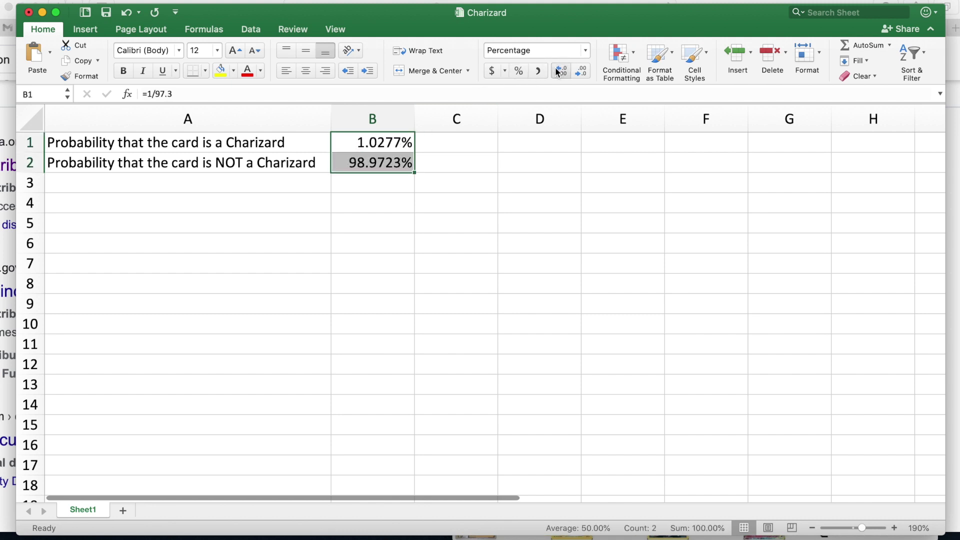
click(243, 199)
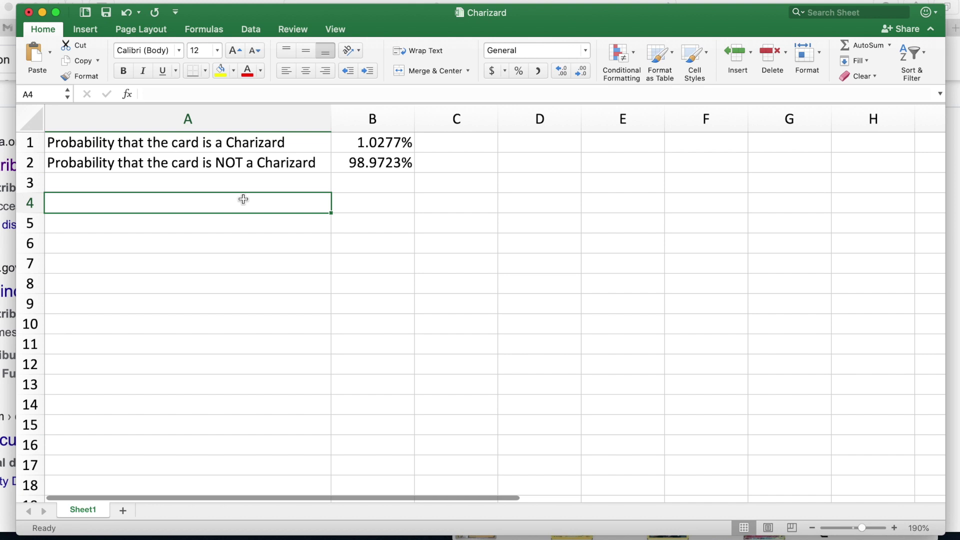
Add row 4 'Number of trials (n)' with the value 40
text(Number of)
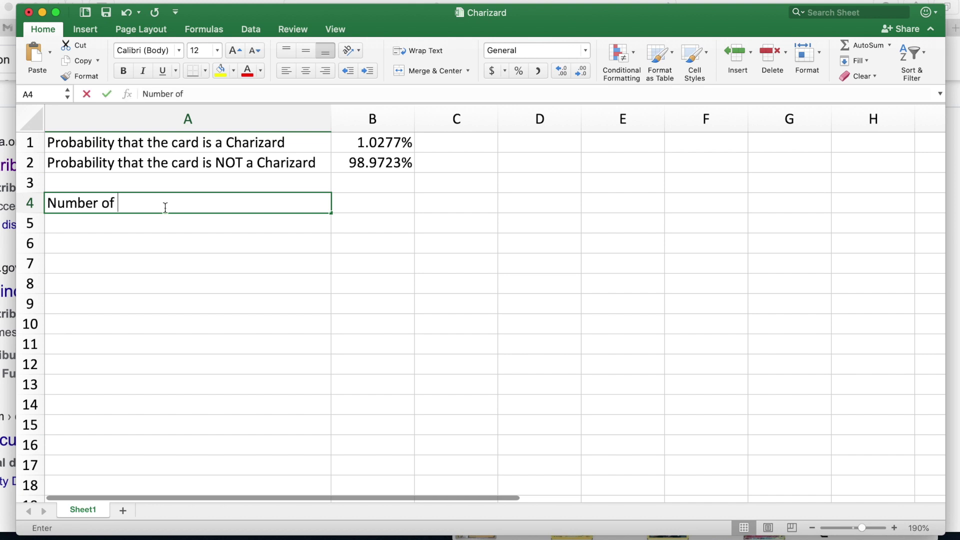
text(trials ()
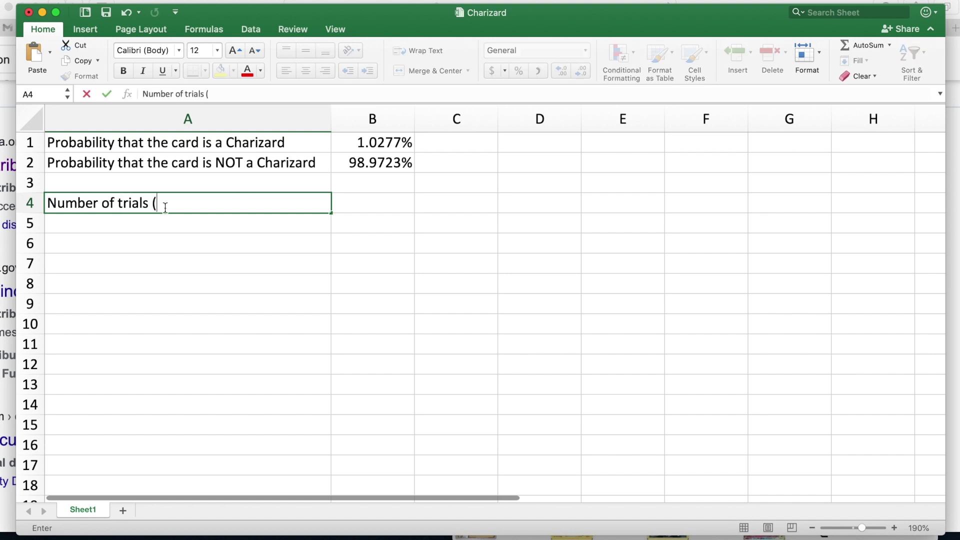
key(super+Tab)
key(super+Tab)
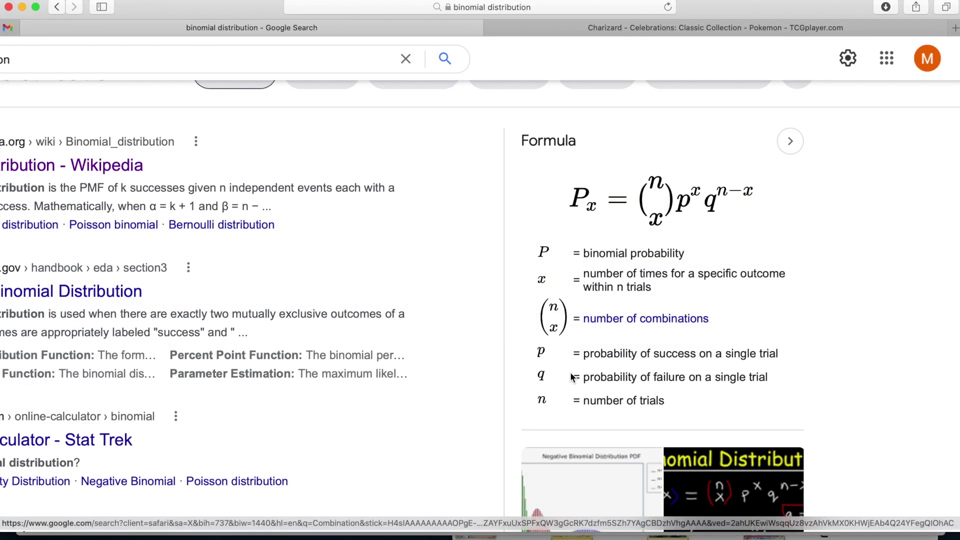
key(super+Tab)
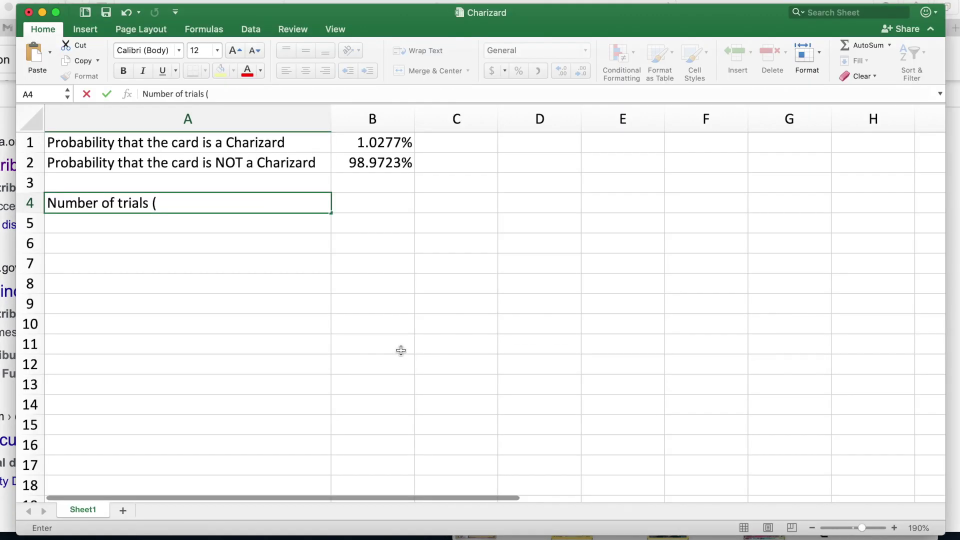
key(BackSpace)
text(n))
key(Tab)
text(40)
key(Return)
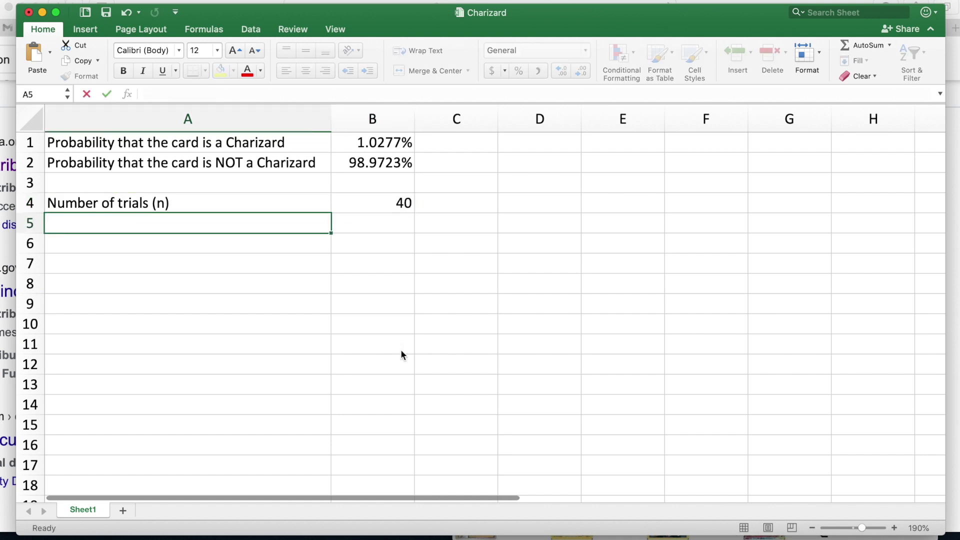
Rename the A4 label to 'Number of cards (n)'
click(129, 202)
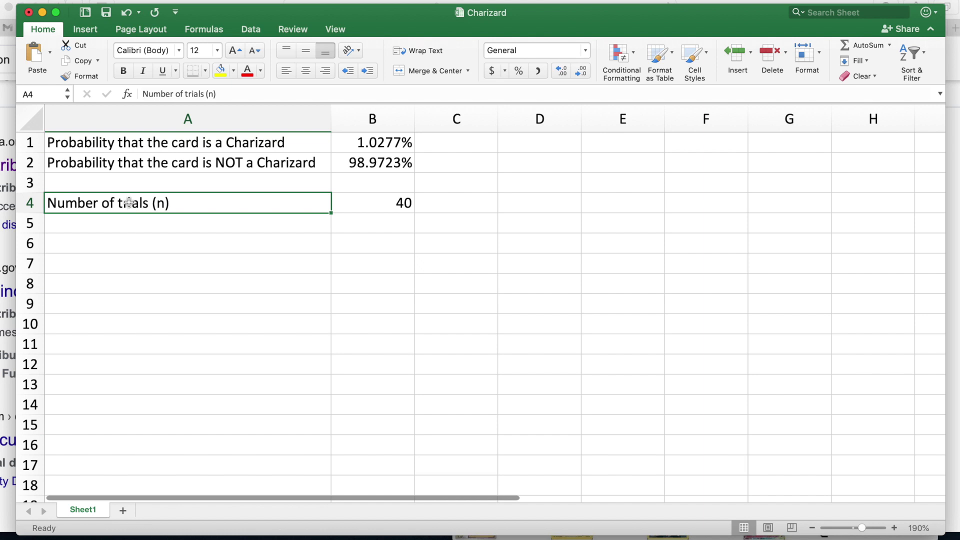
double_click(129, 202)
double_click(129, 203)
text(cards)
key(Return)
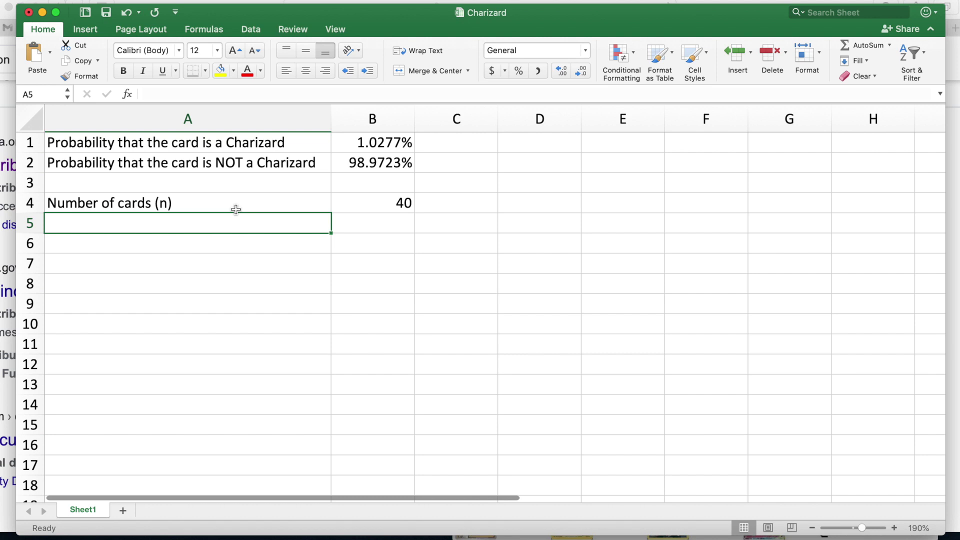
Add row 5 'Number of successes' with the value 1
text(Number of succ)
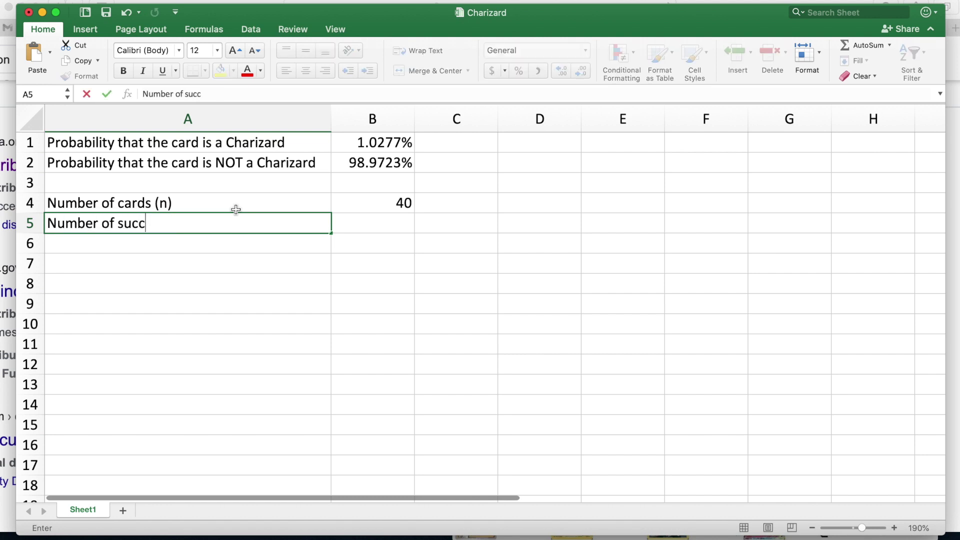
text(esses (x)
key(Tab)
text(1)
key(Return)
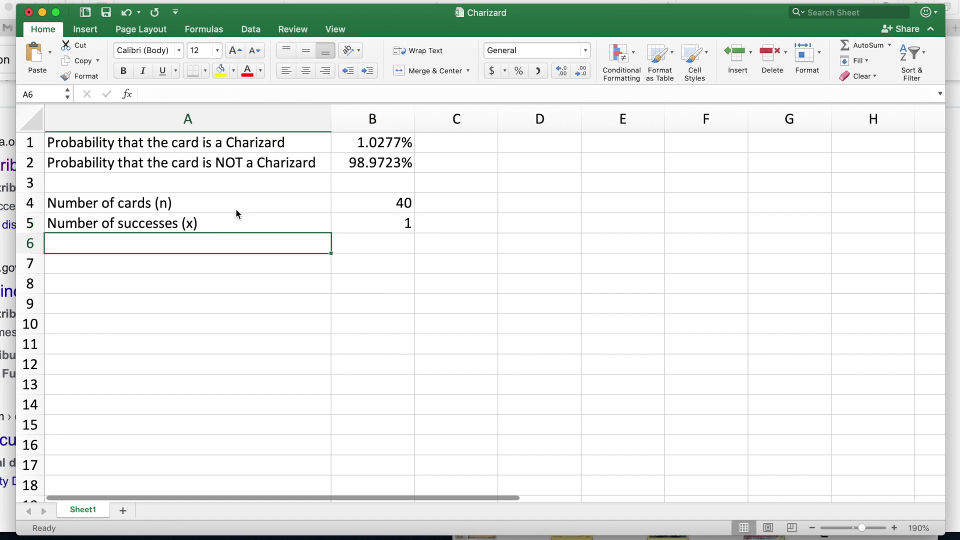
Reword the A5 label to 'Number of Charizards (x)' and recheck the binomial formula page
click(162, 225)
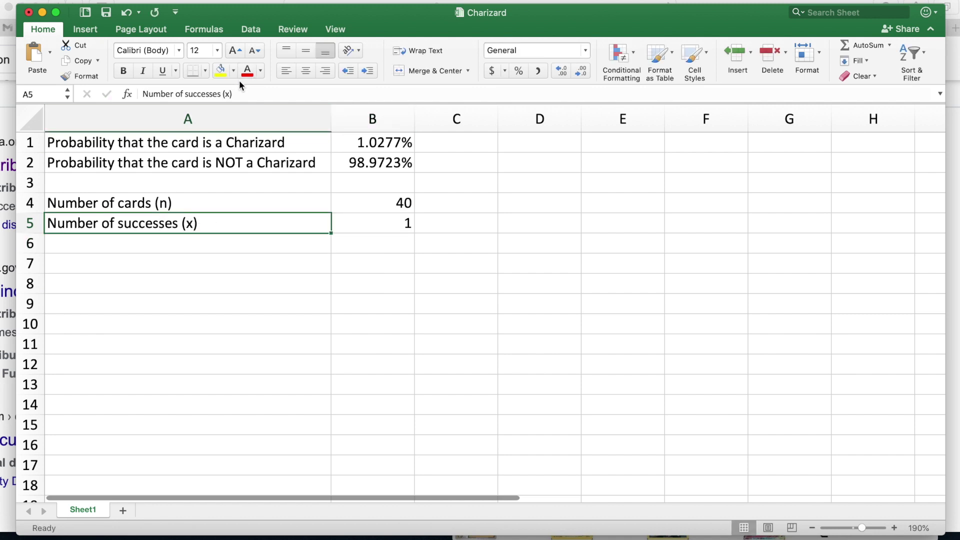
double_click(210, 93)
text(Chariz)
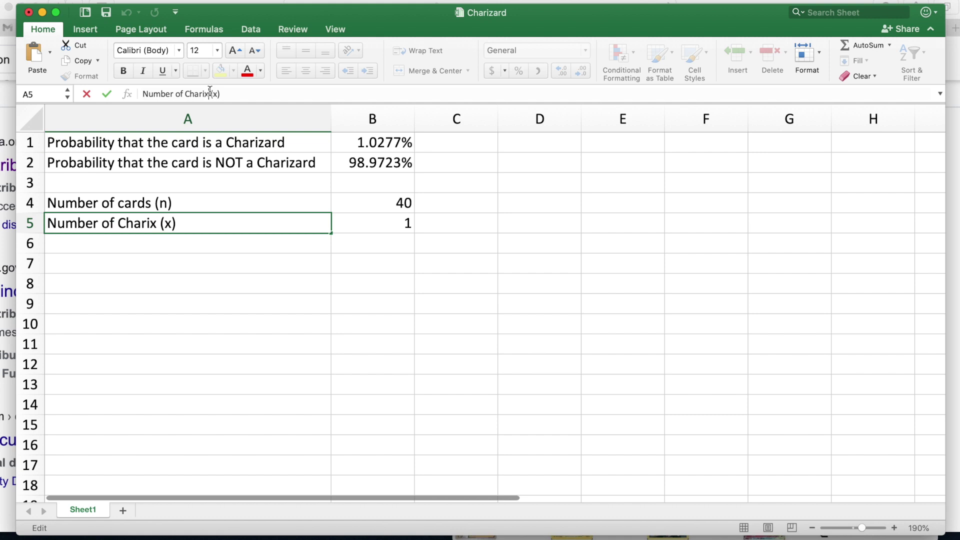
text(arsd)
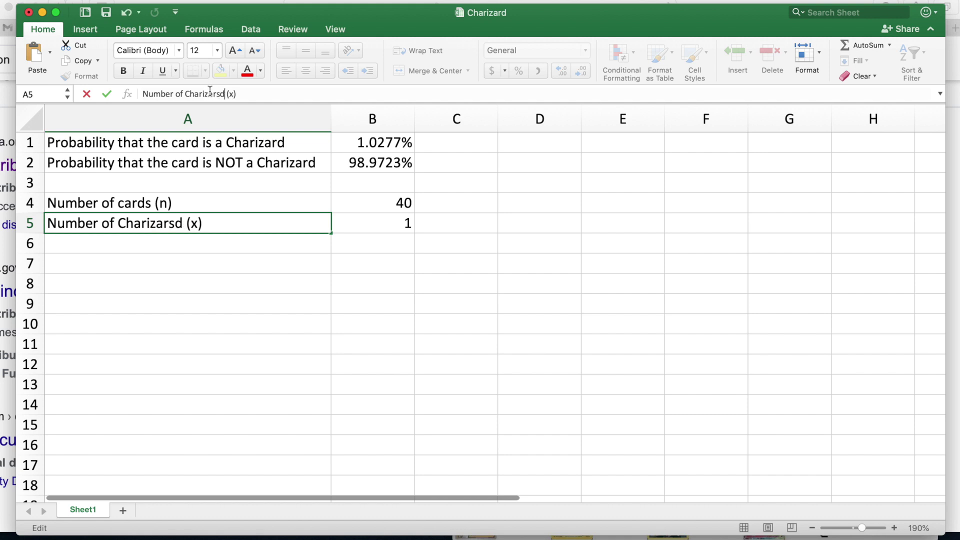
key(BackSpace)
key(BackSpace)
text(ds)
key(Return)
click(210, 263)
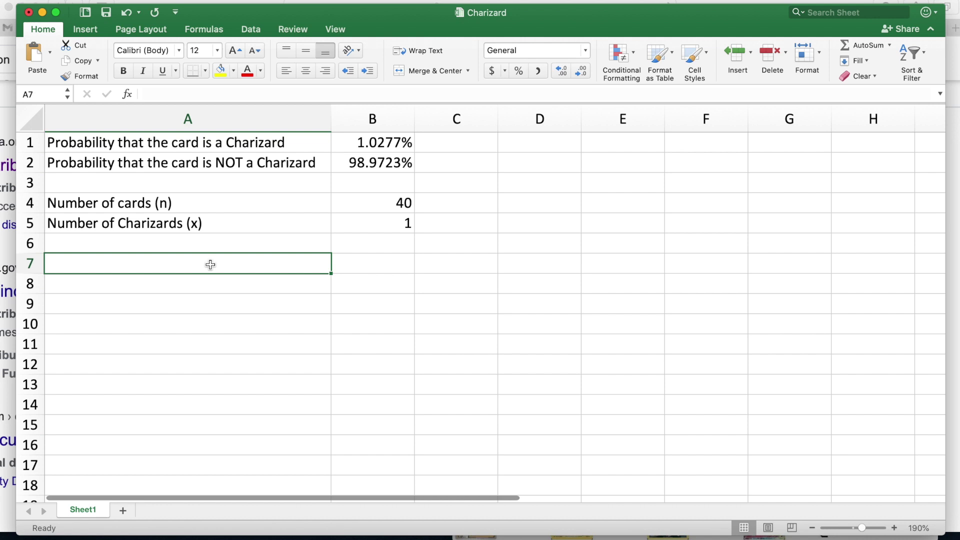
key(super+Tab)
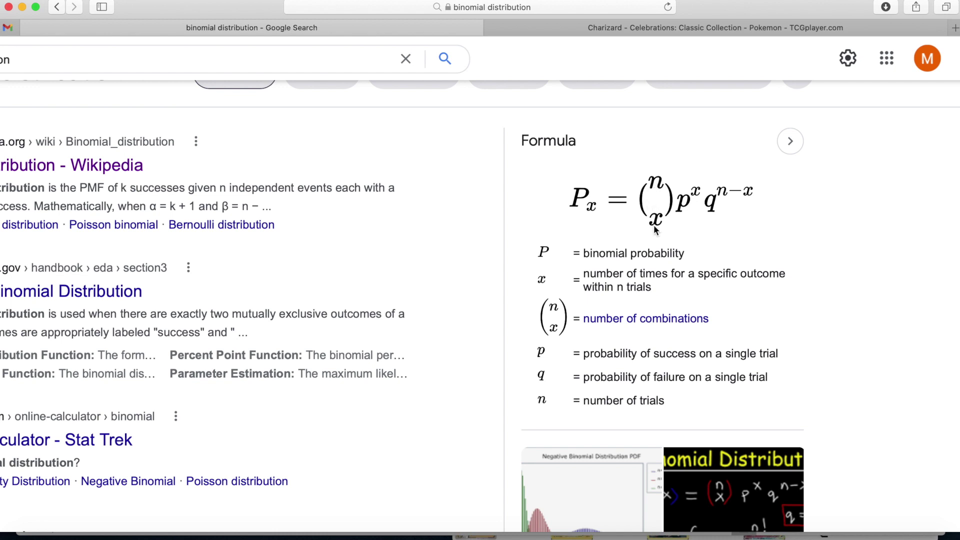
key(super+Tab)
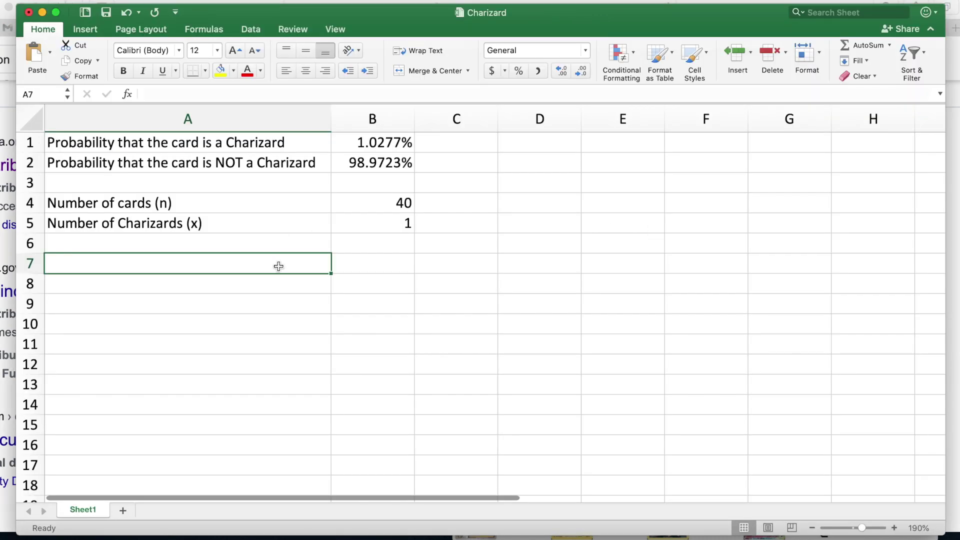
Label A7 'n choose x' and enter =COMBIN(B4,B5) in B7
text(n choose x)
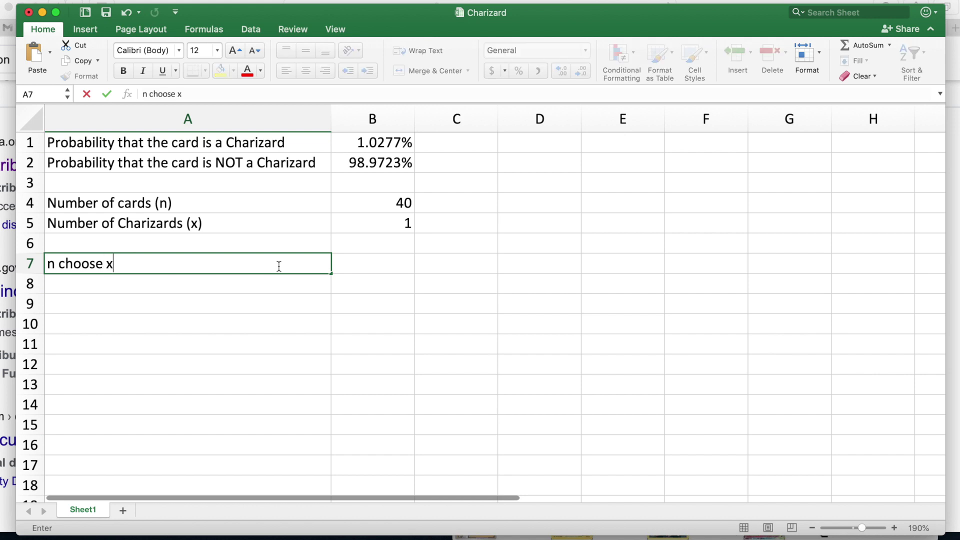
key(Tab)
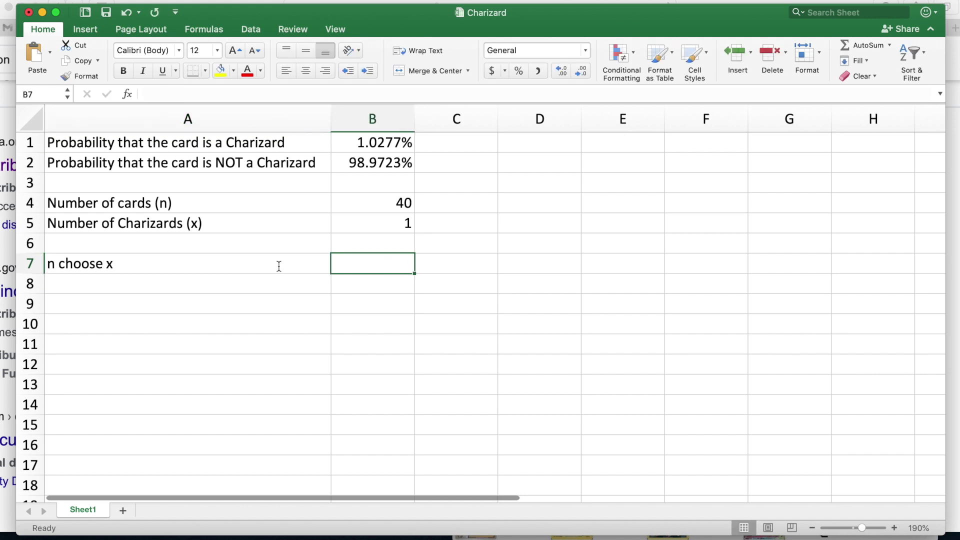
text(=com)
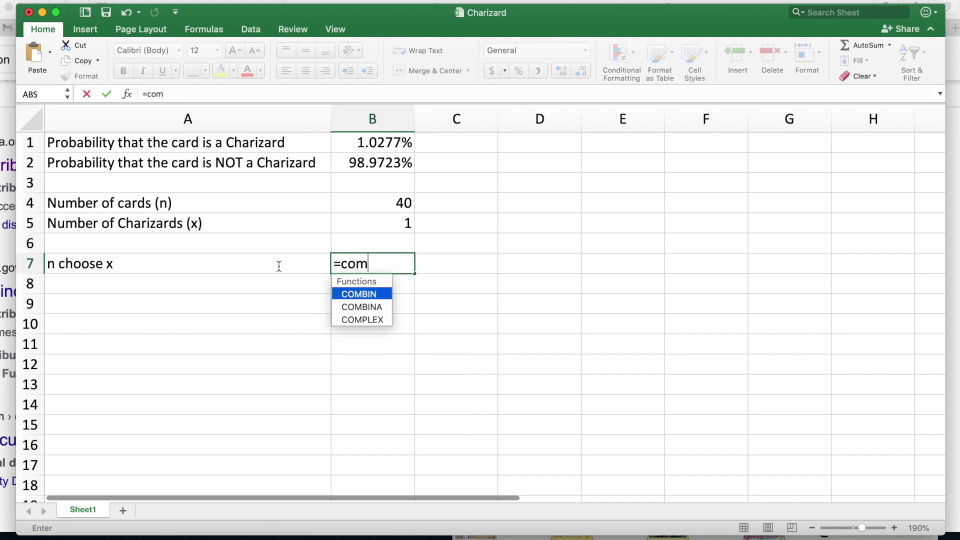
key(Tab)
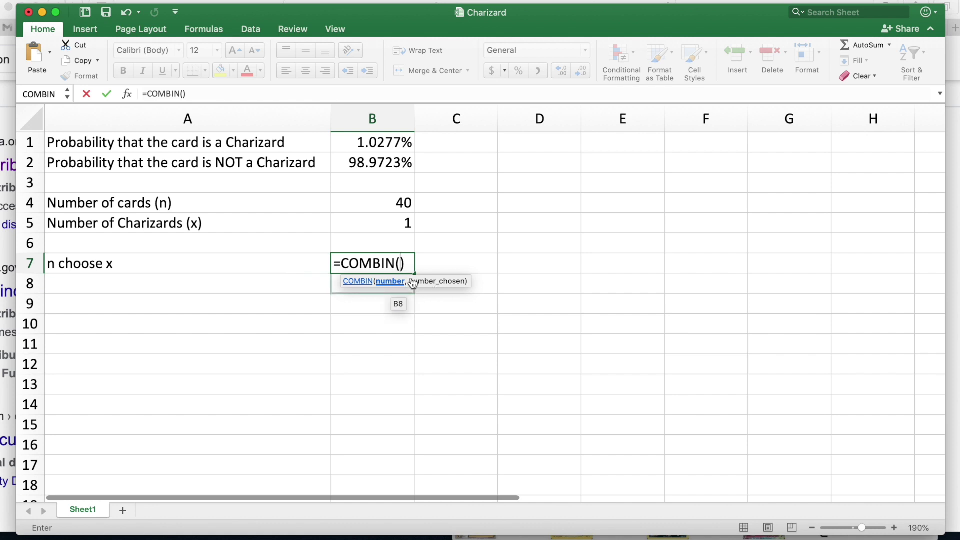
click(381, 205)
text(,)
click(407, 227)
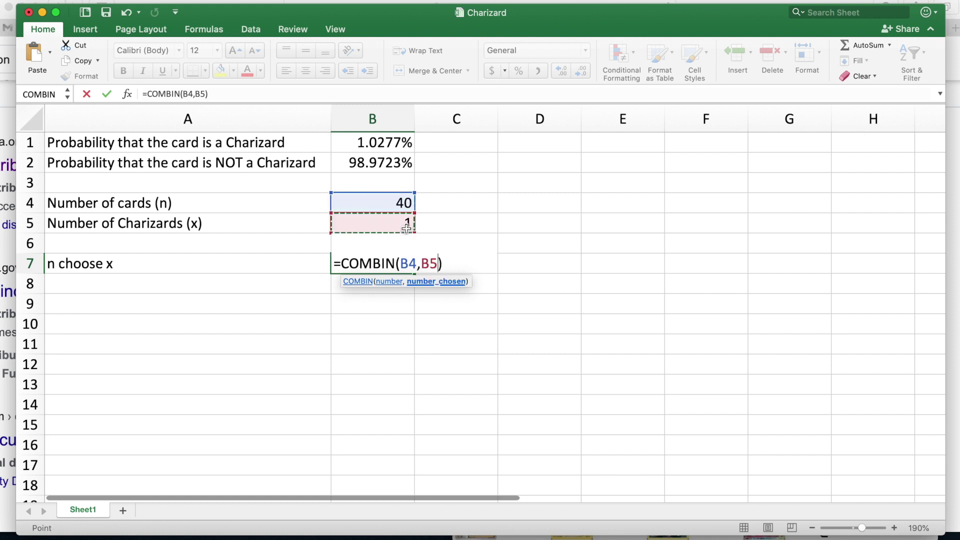
key(Return)
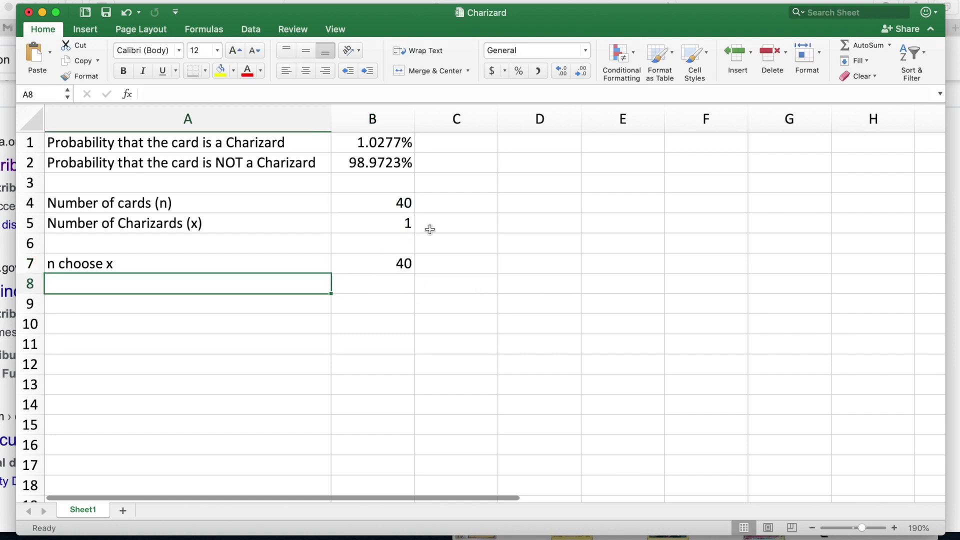
Test Charizard counts 2 and 3 in B5, then undo back to 1
click(389, 225)
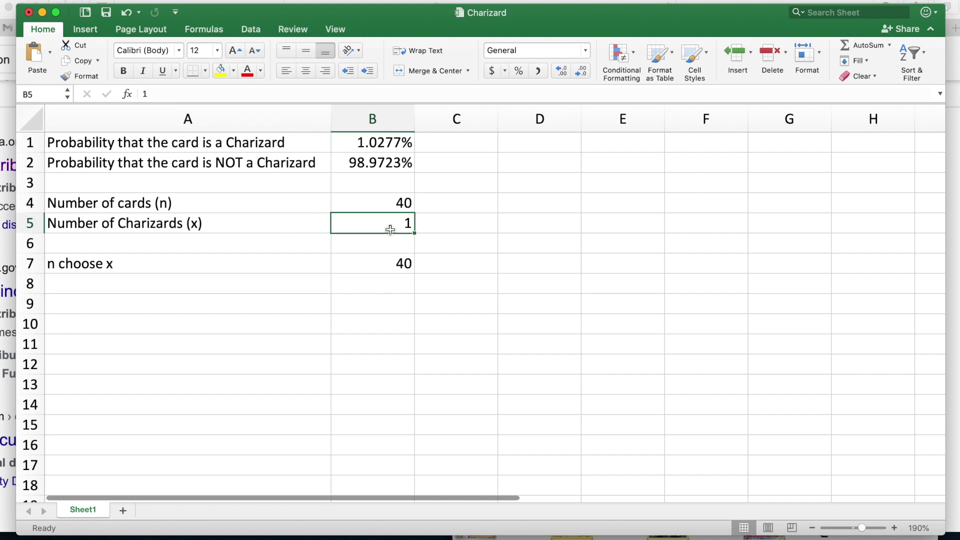
text(2)
key(Return)
click(399, 223)
text(3)
key(Return)
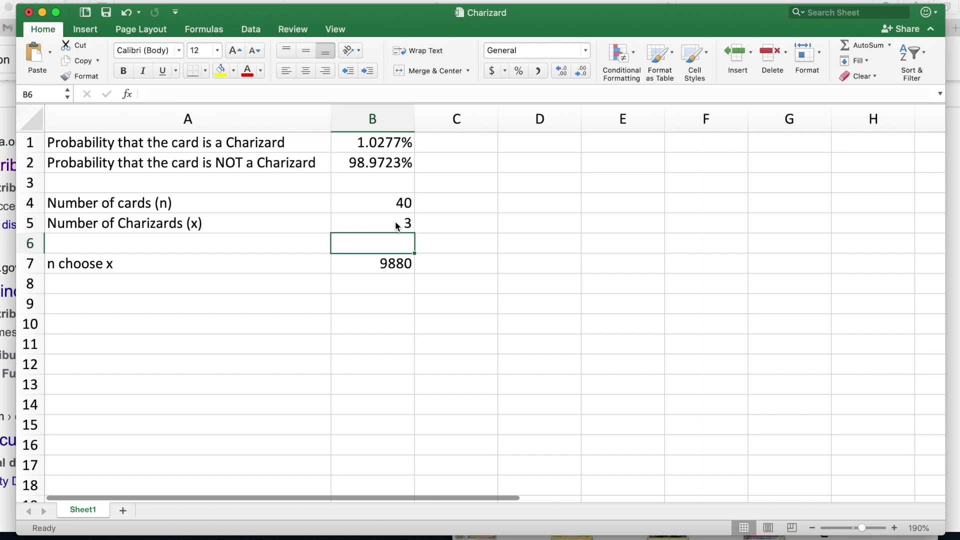
key(super+z)
key(super+z)
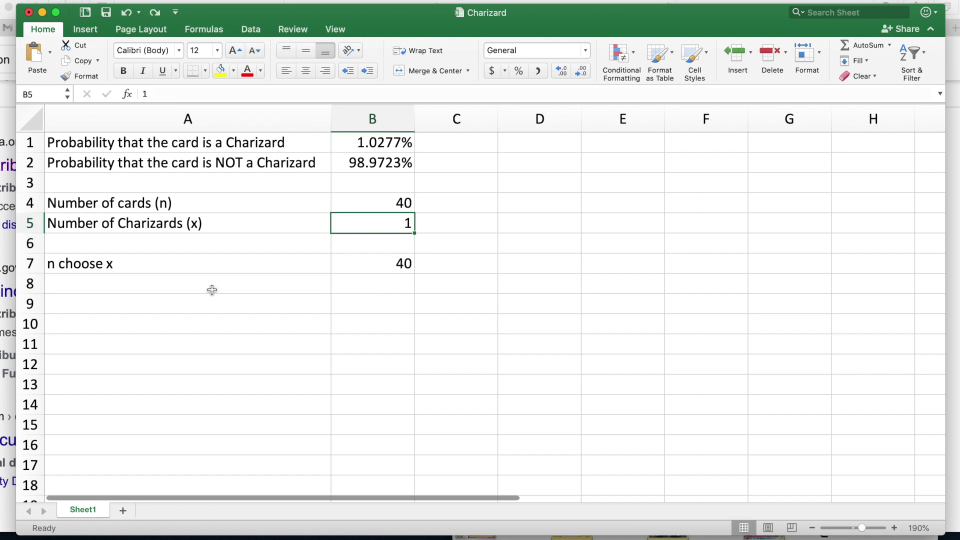
click(213, 286)
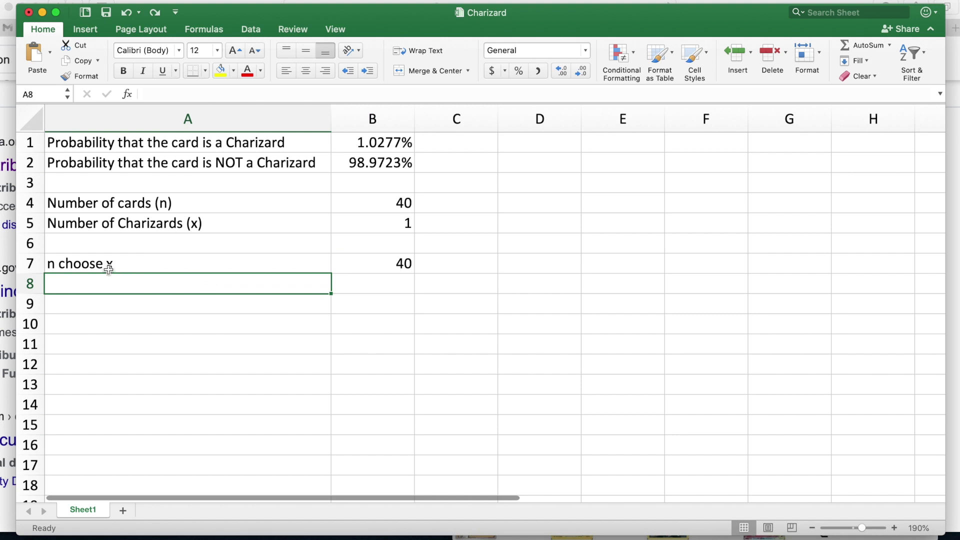
key(super+Tab)
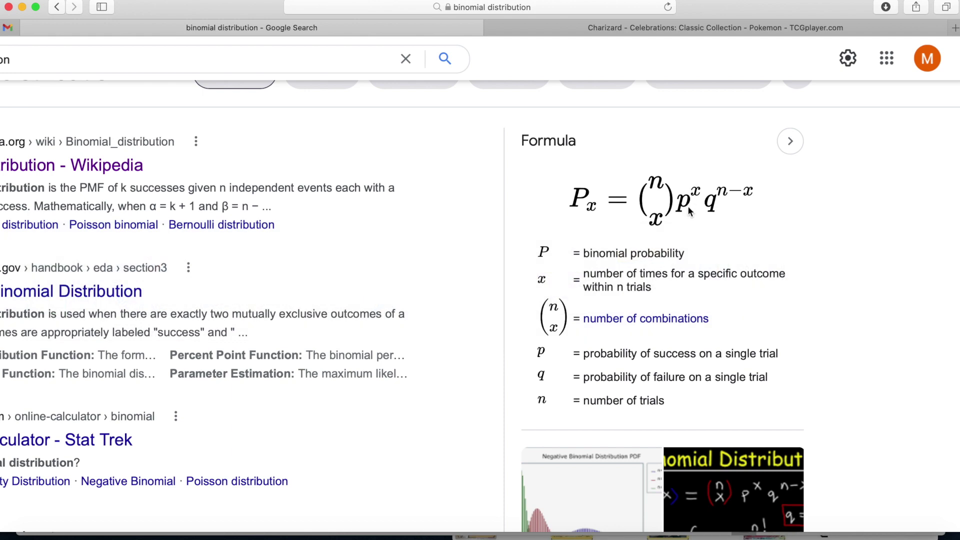
drag(655, 354, 799, 364)
click(788, 364)
key(super+Tab)
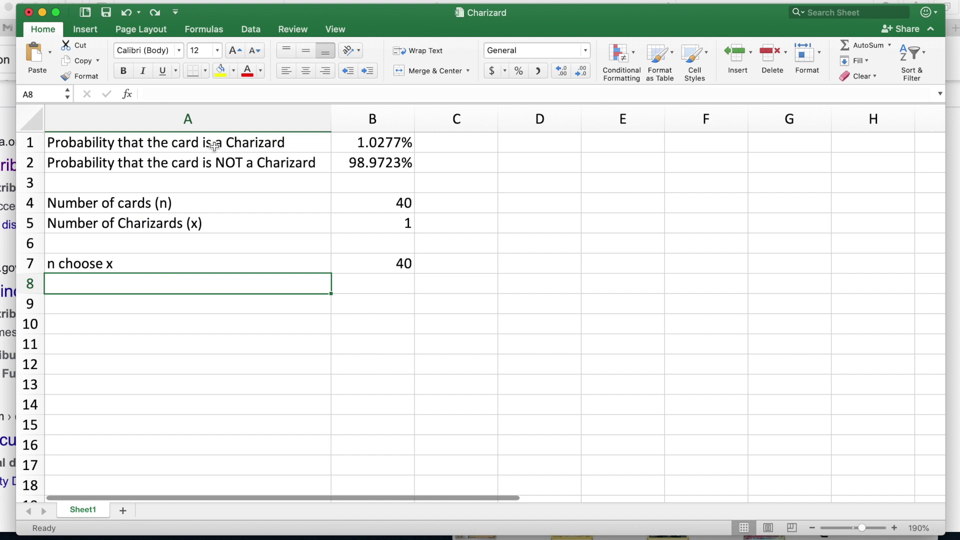
click(365, 141)
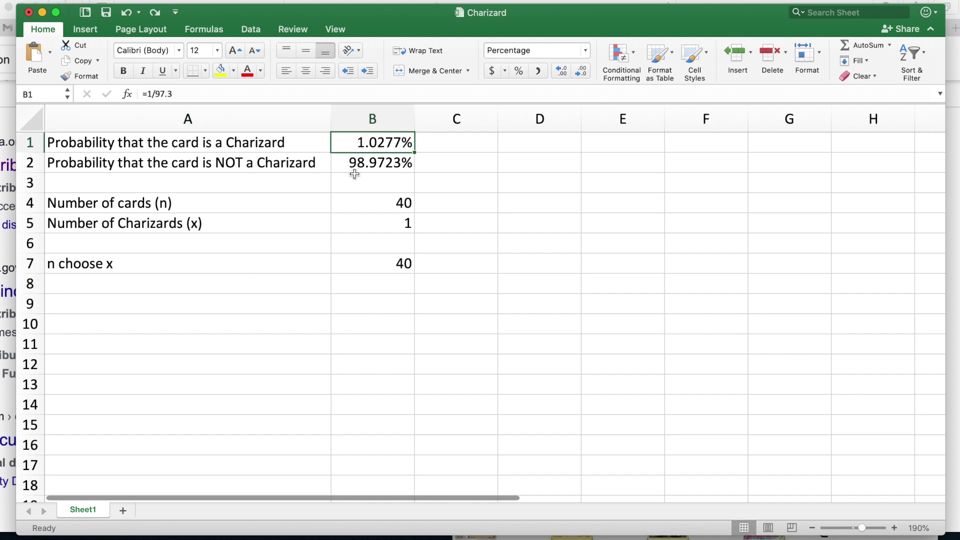
click(227, 285)
key(super+Tab)
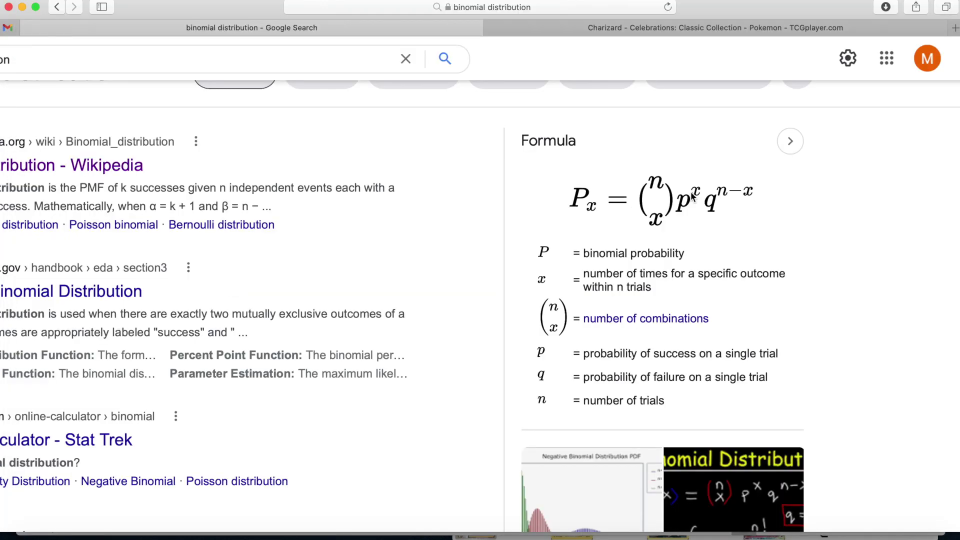
drag(582, 380, 782, 377)
key(super+Tab)
click(170, 159)
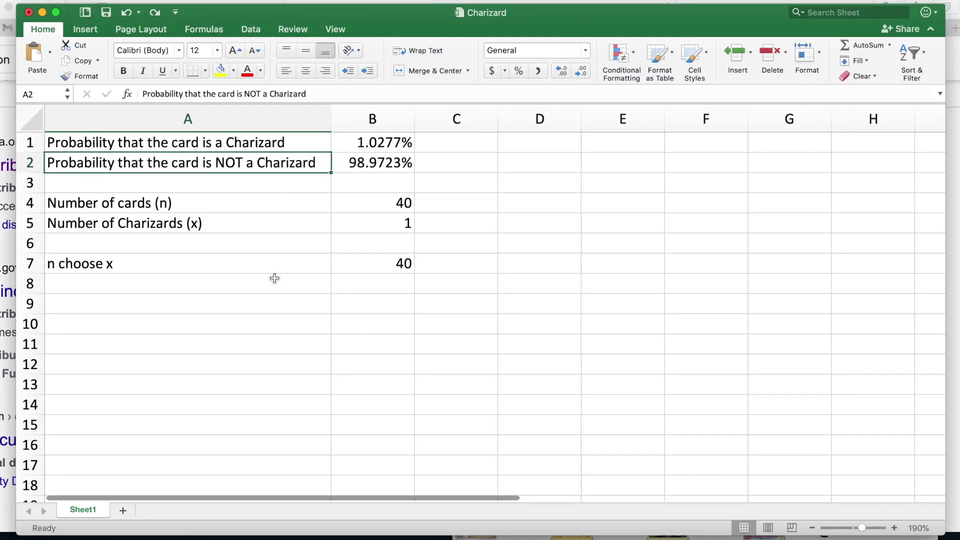
Type 'Probability that you get x Charizards in n cards' in A9 and widen column A
click(236, 301)
text(Pro)
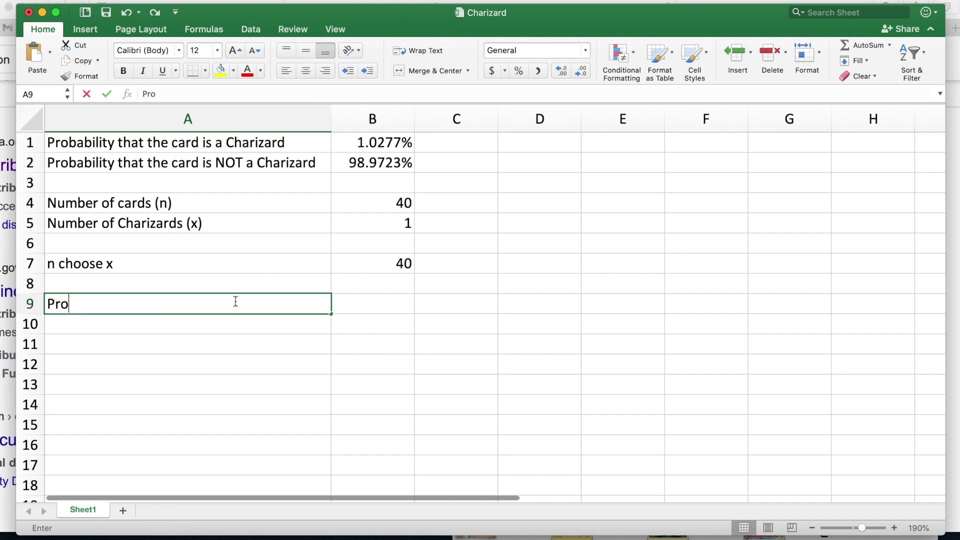
text(bability )
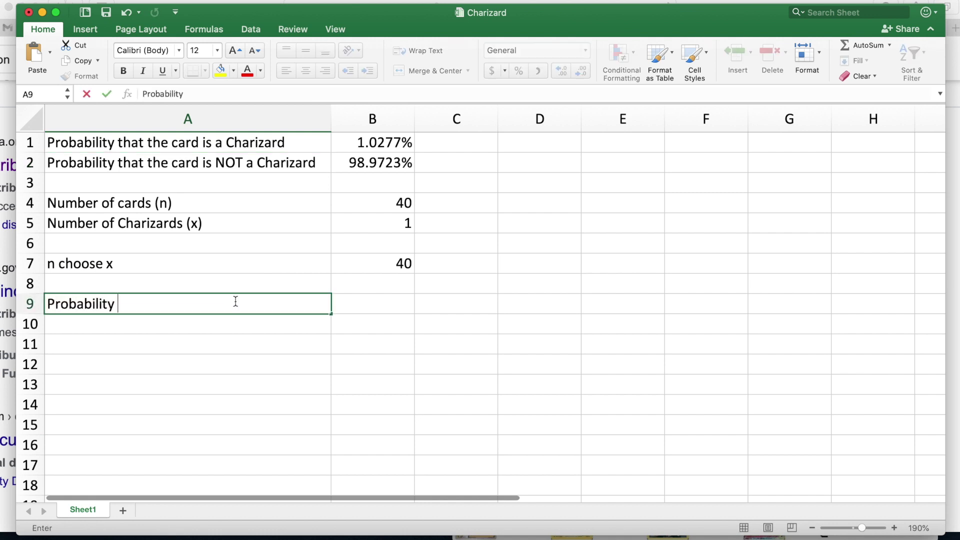
text(that you get )
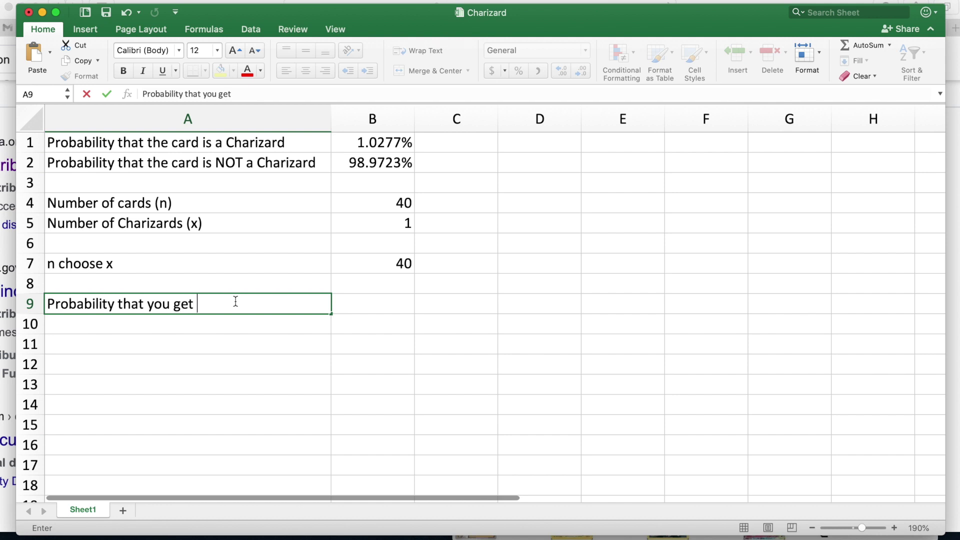
text(1 Cha)
key(BackSpace)
key(BackSpace)
key(BackSpace)
key(BackSpace)
text(x Charizards in n )
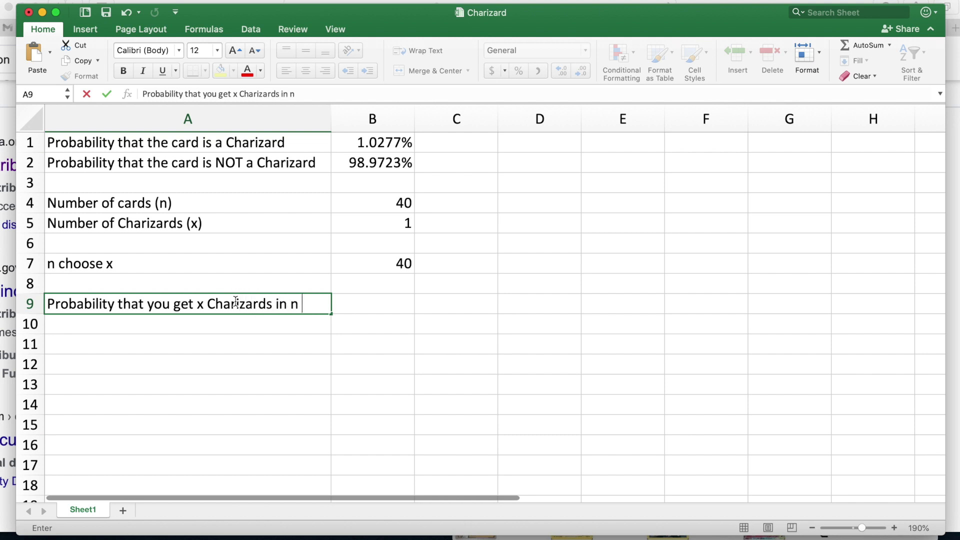
text(cards)
key(Return)
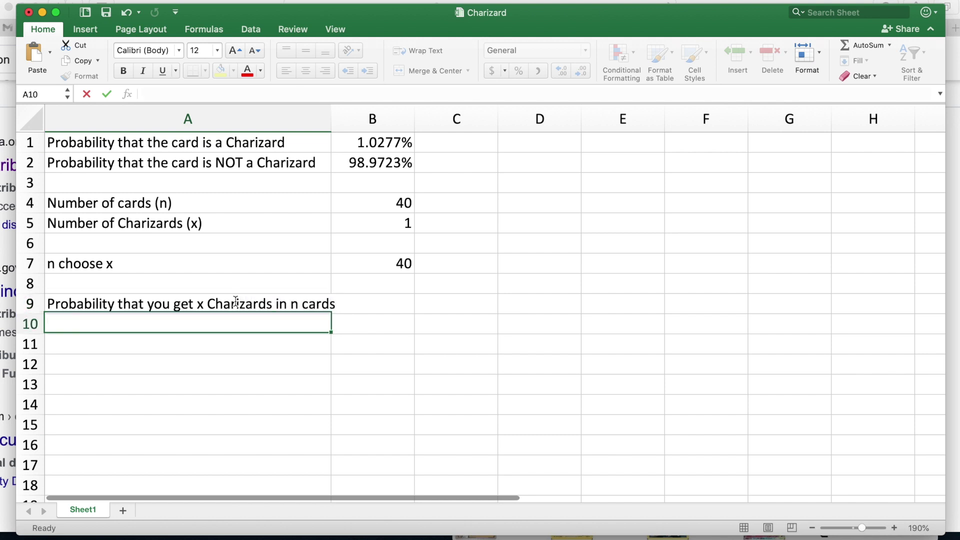
drag(333, 124, 353, 124)
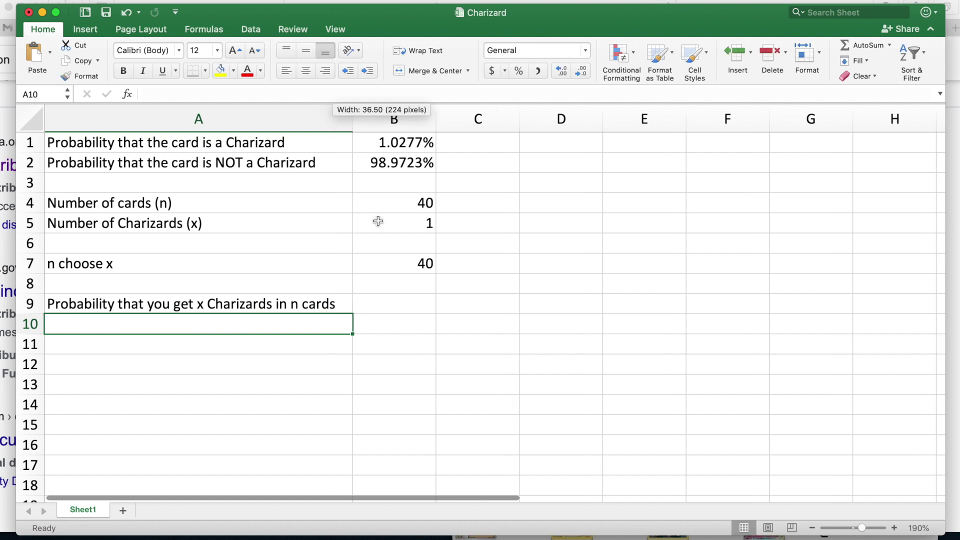
click(397, 300)
Check the binomial formula's key and start B9 with =B7*(B1^B5)
key(super+Tab)
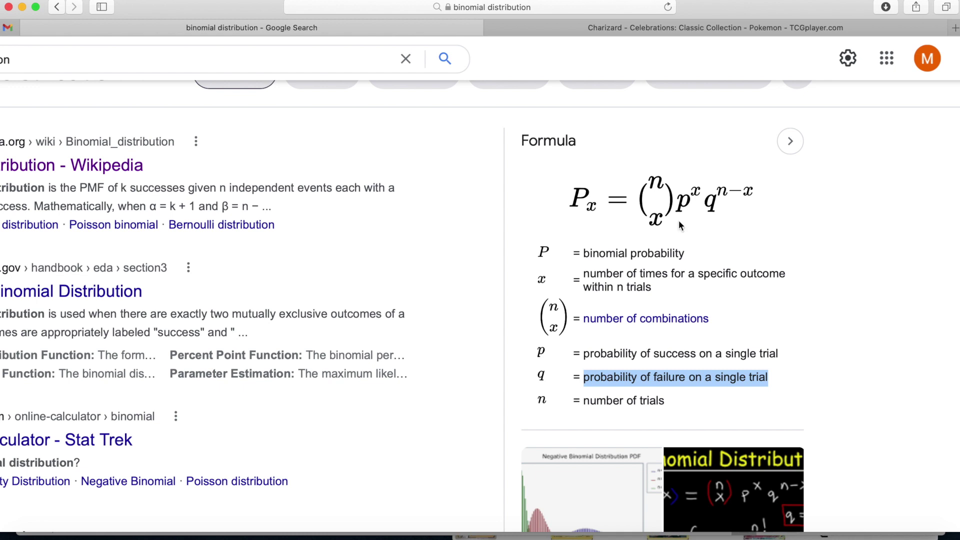
drag(584, 275, 669, 281)
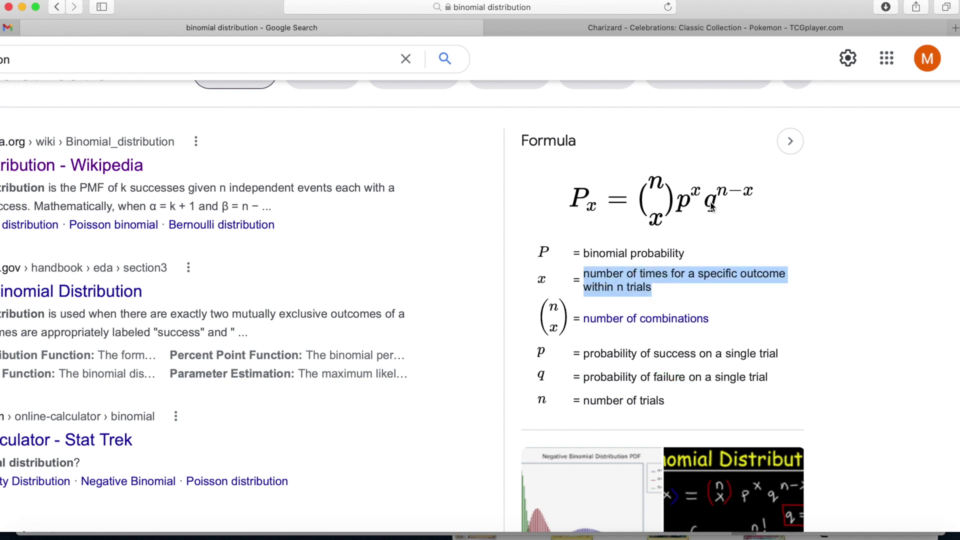
key(super+Tab)
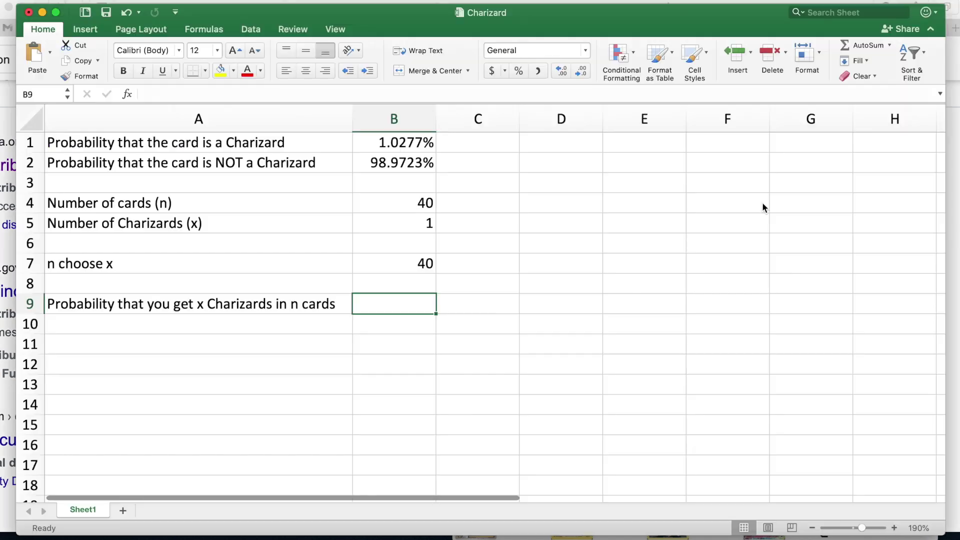
text(=)
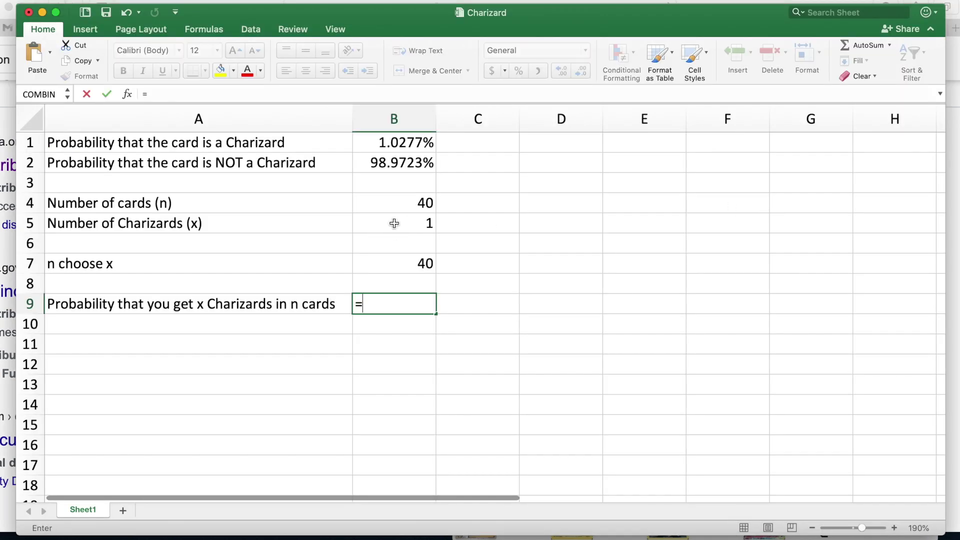
click(386, 262)
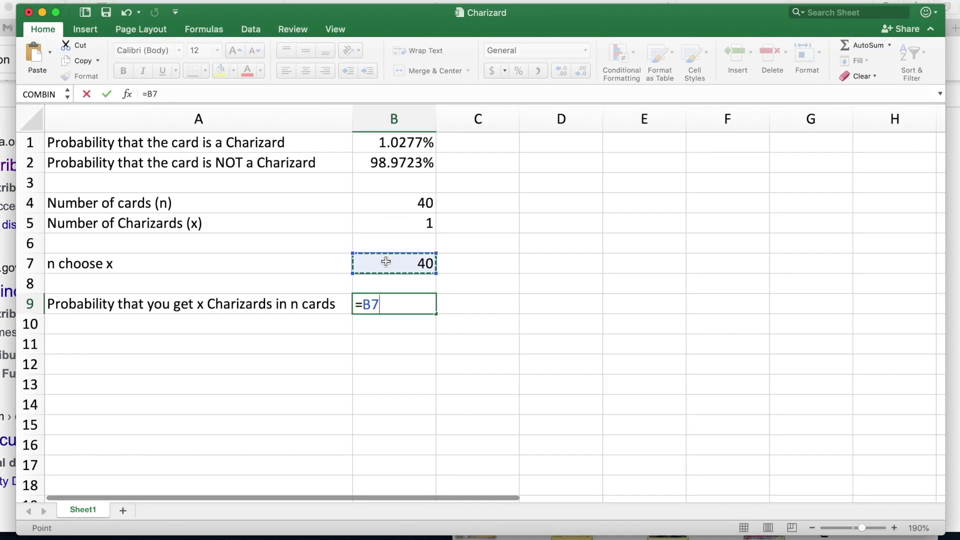
text(*()
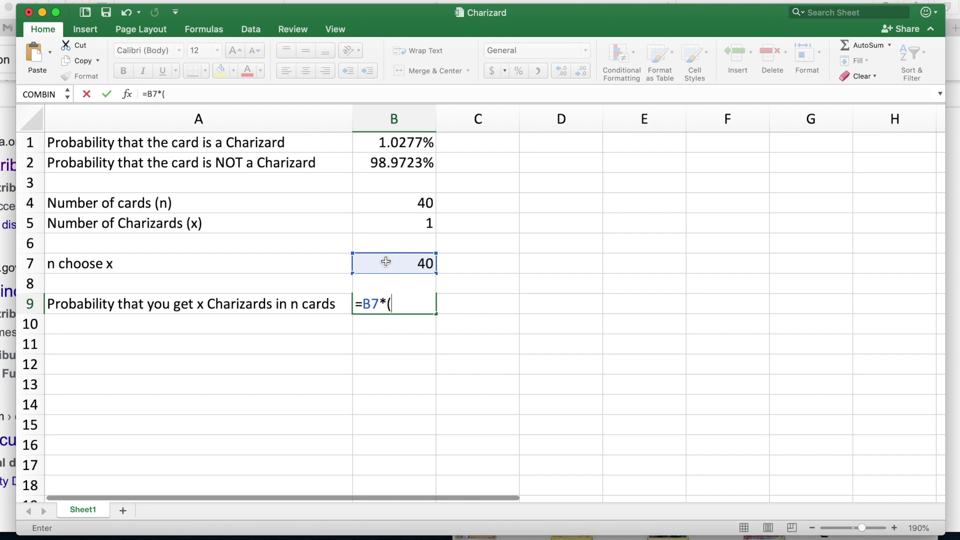
click(409, 145)
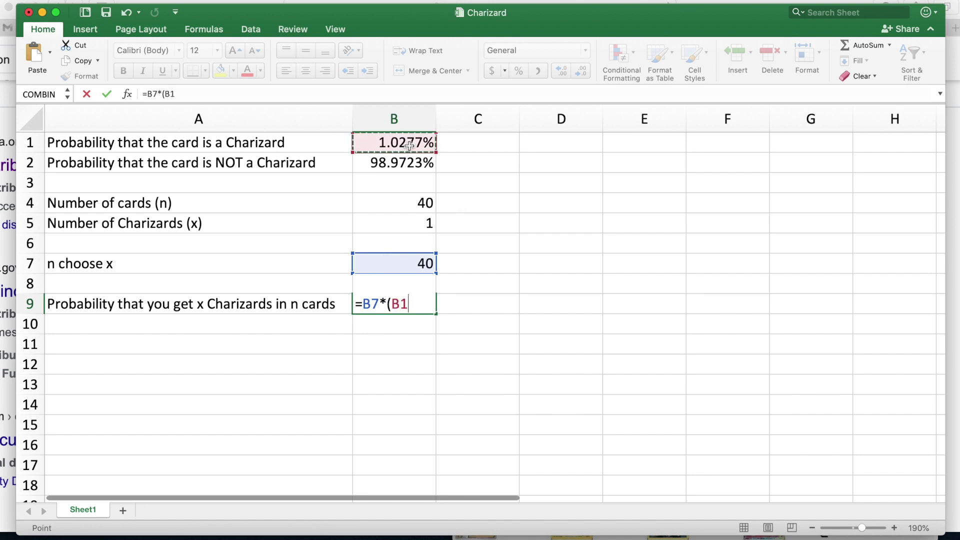
text(^)
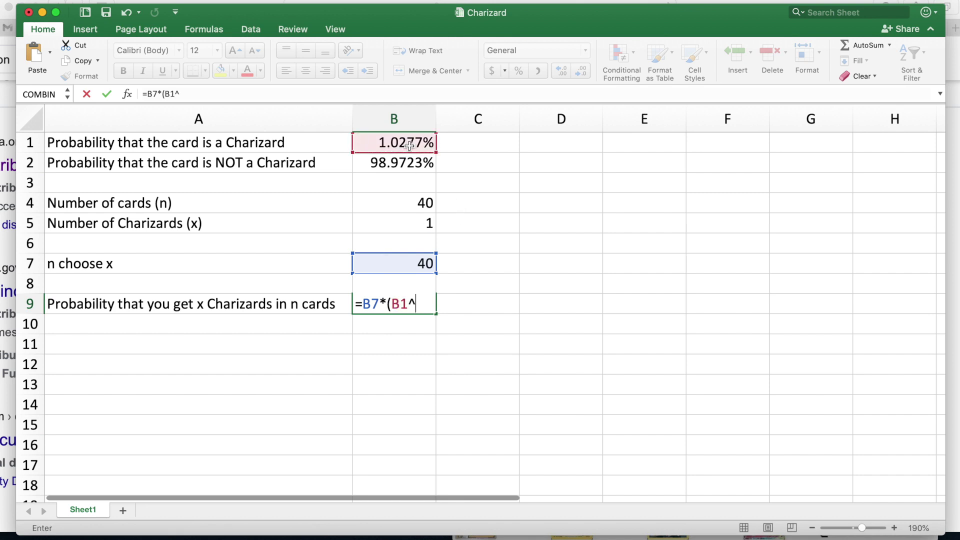
click(413, 222)
text())
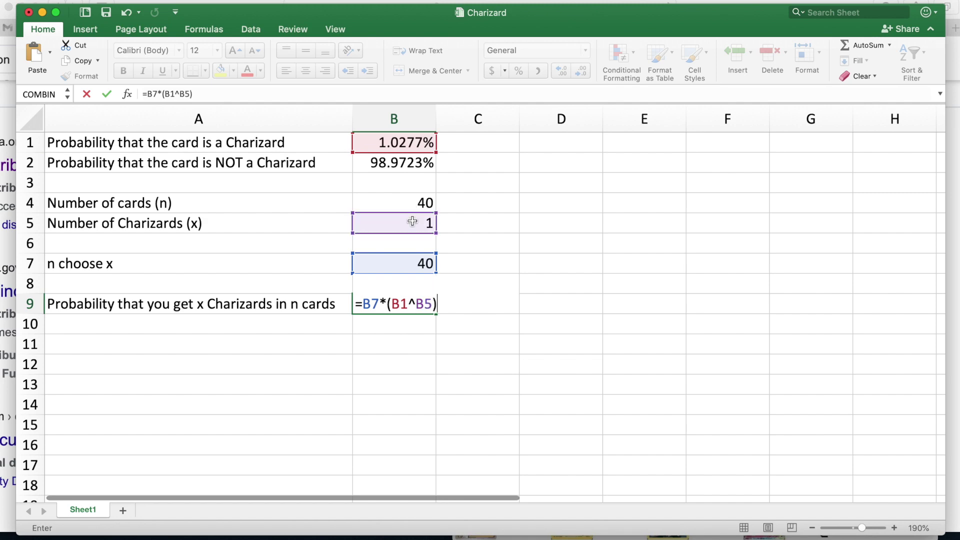
Complete B9 as =B7*(B1^B5)*(B2^(B4-B5)), returning 0.2747714
key(super+Tab)
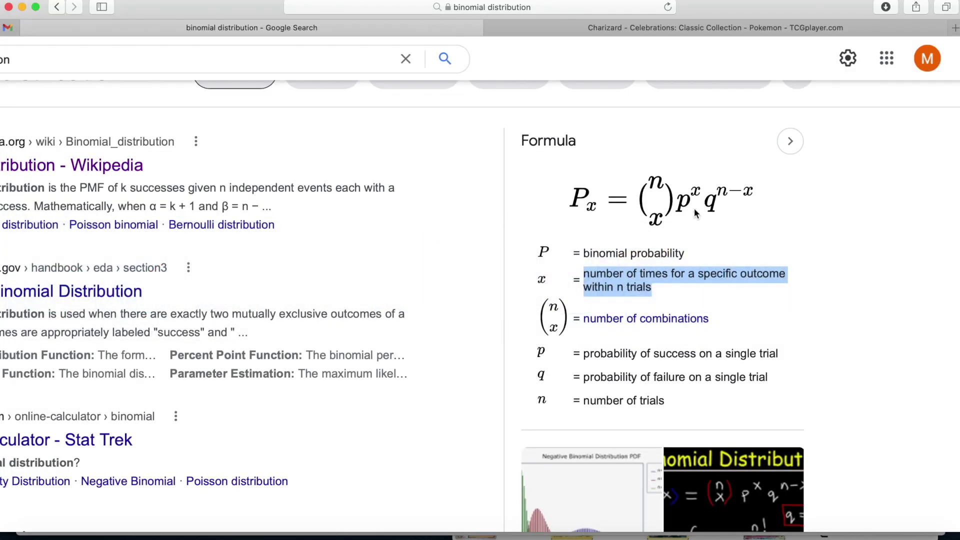
key(super+Tab)
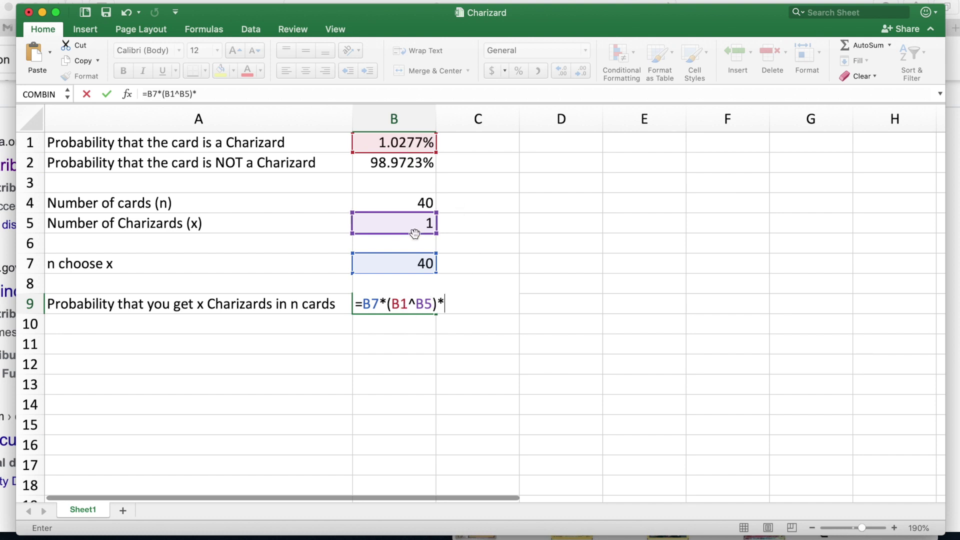
click(402, 164)
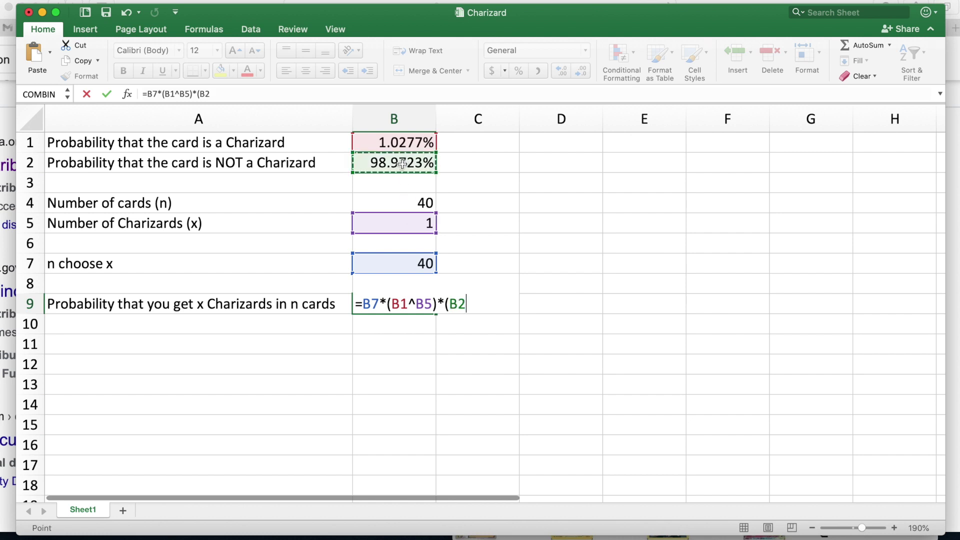
text(^)
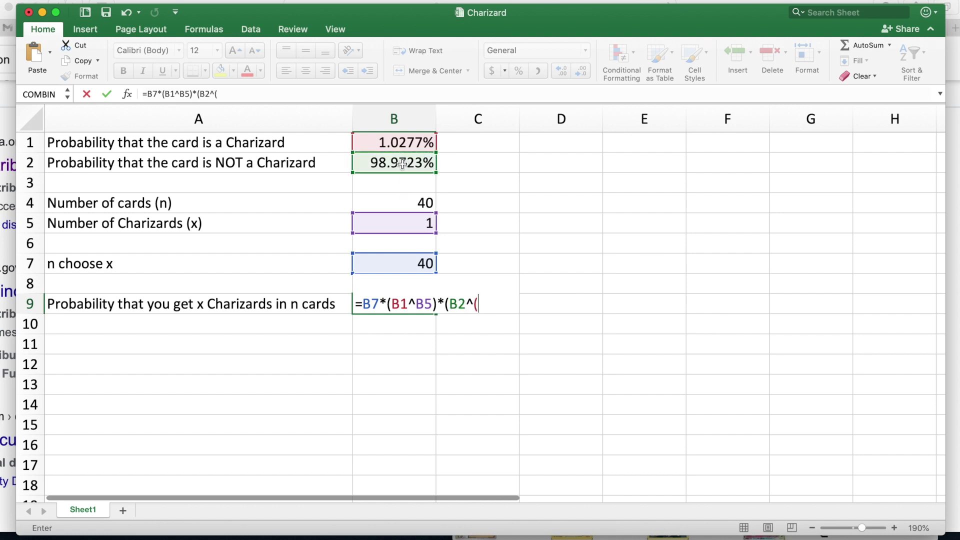
text(()
click(400, 201)
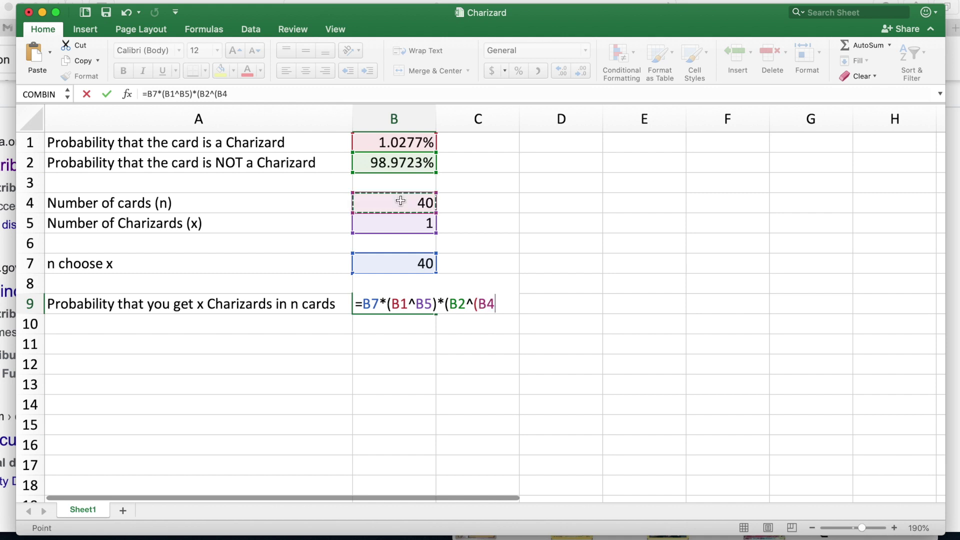
text(-)
click(407, 228)
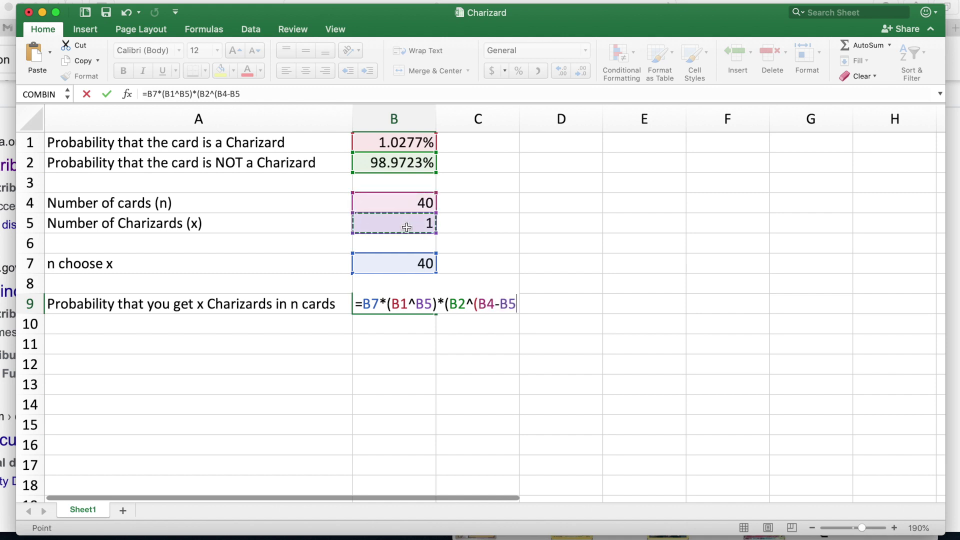
text())
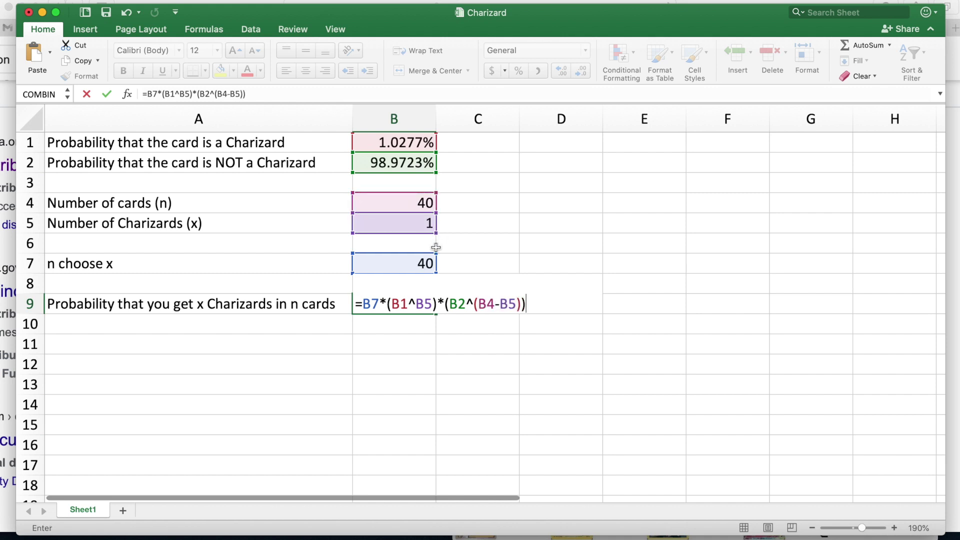
key(Return)
click(392, 302)
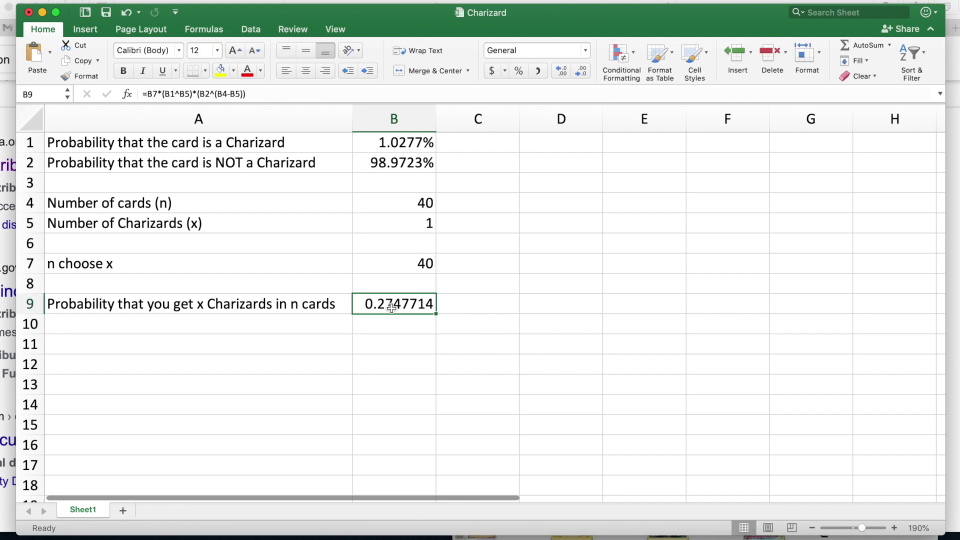
Format B9 as a percentage with four decimals, showing 27.4771%
click(519, 70)
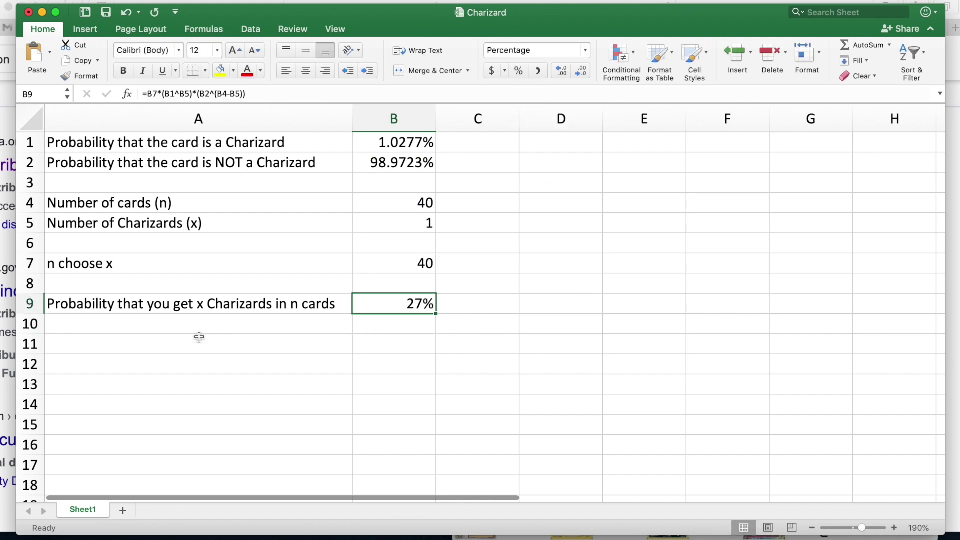
click(379, 223)
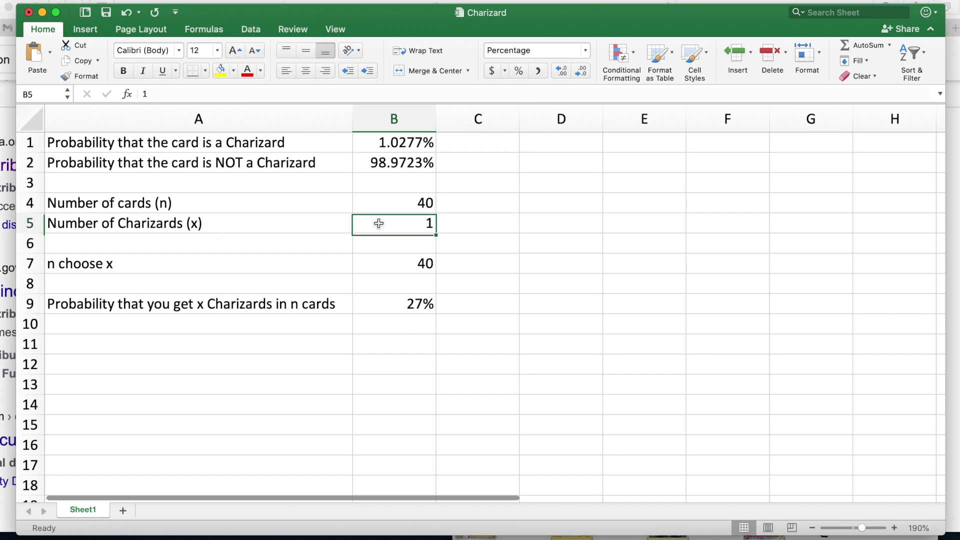
click(400, 304)
click(560, 72)
click(560, 71)
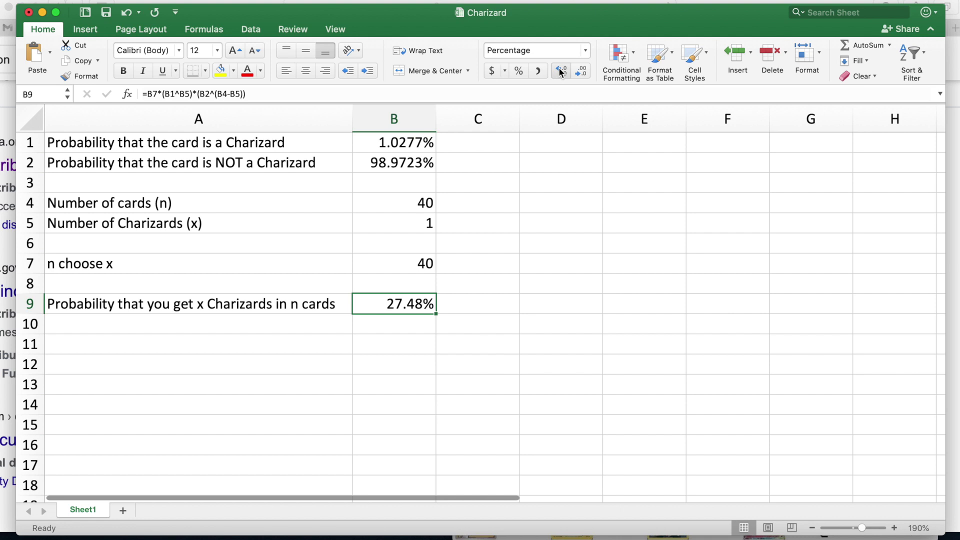
click(560, 72)
click(561, 71)
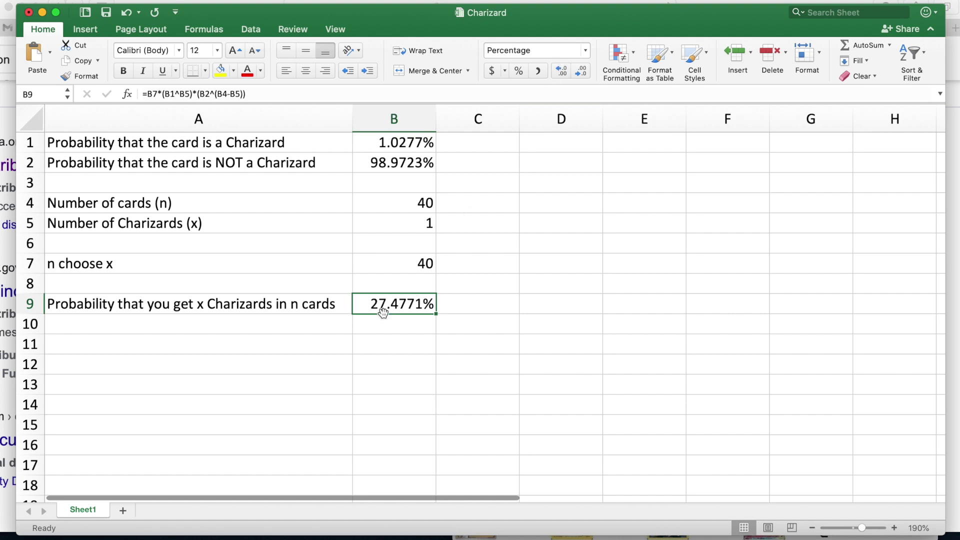
click(194, 350)
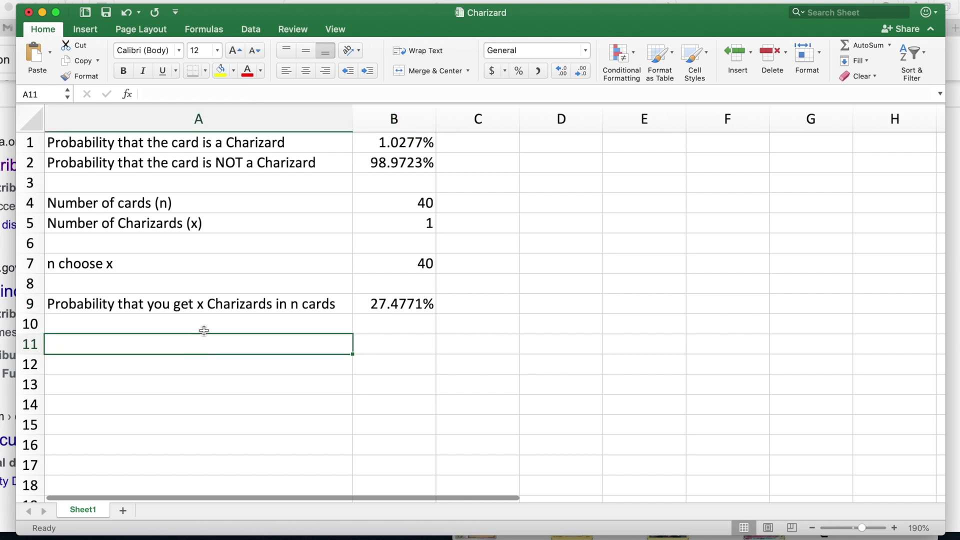
click(398, 223)
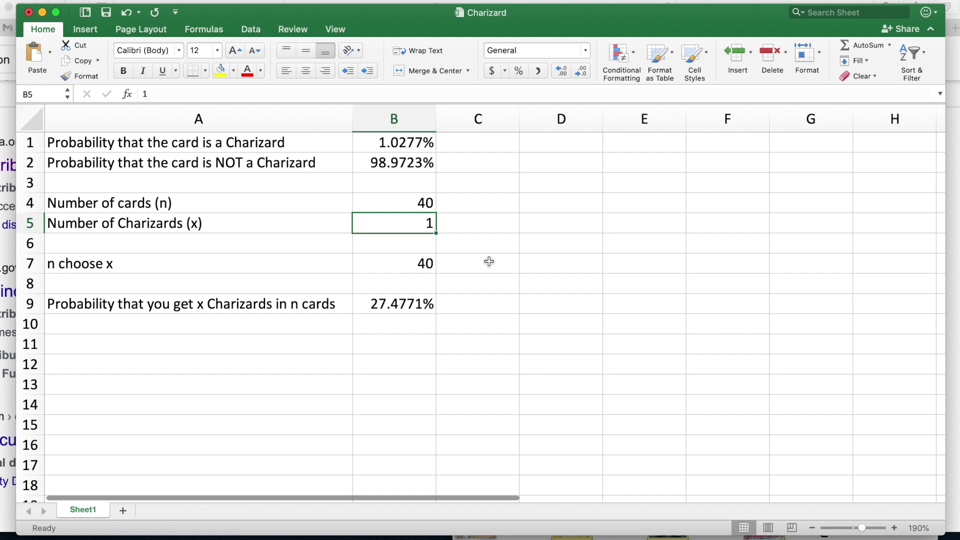
text(2)
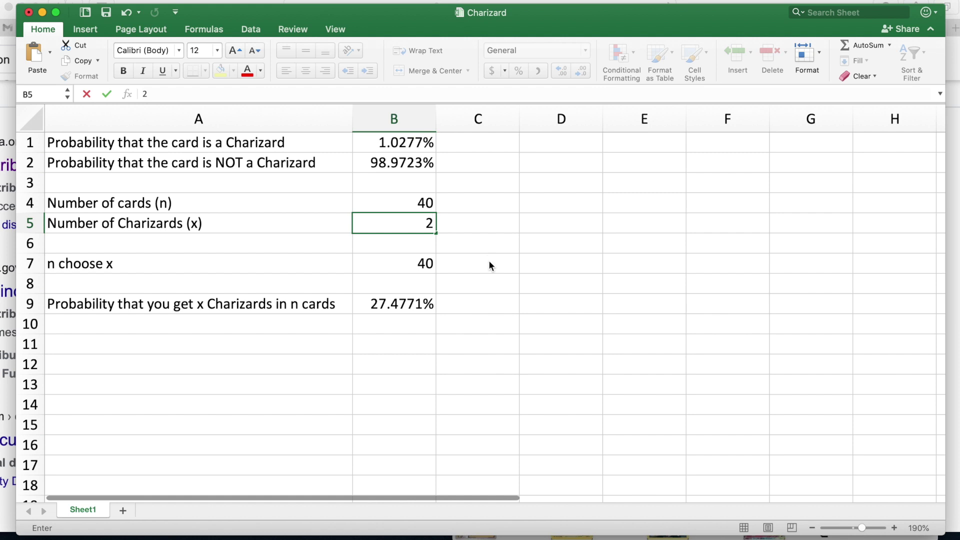
key(Return)
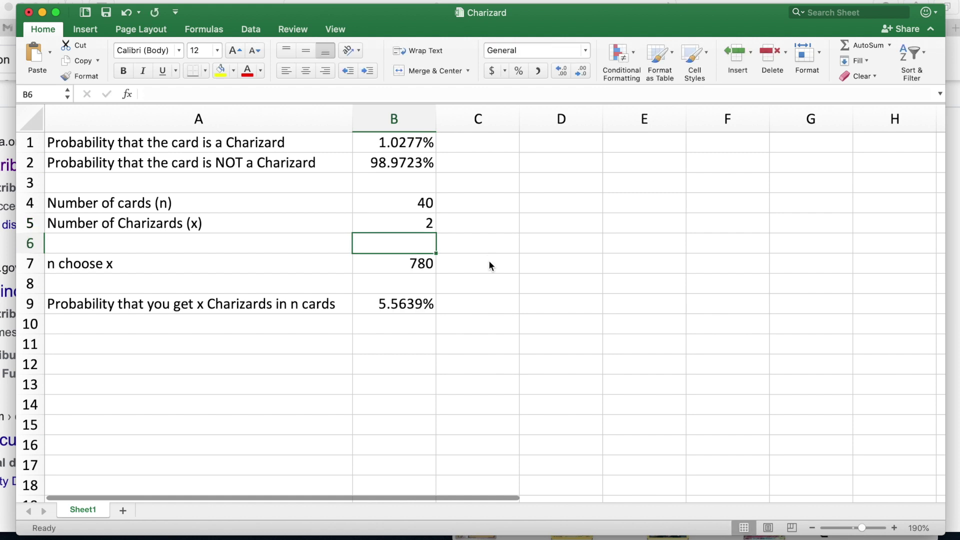
click(422, 223)
text(3)
key(Return)
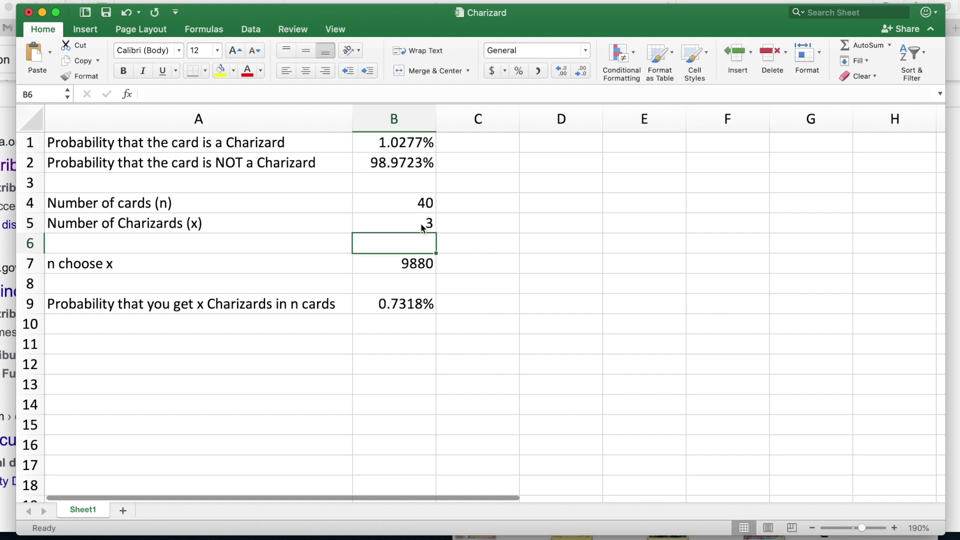
click(421, 225)
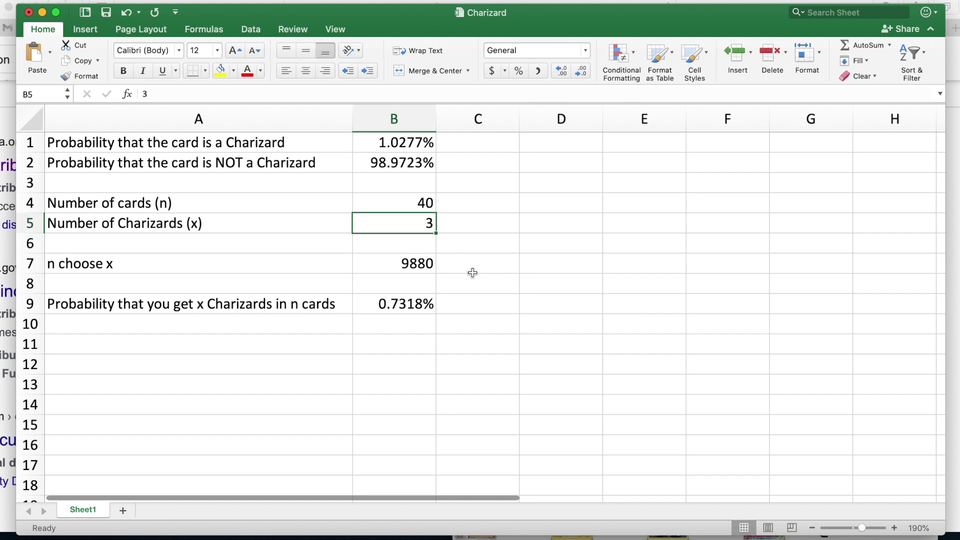
text(10)
key(Return)
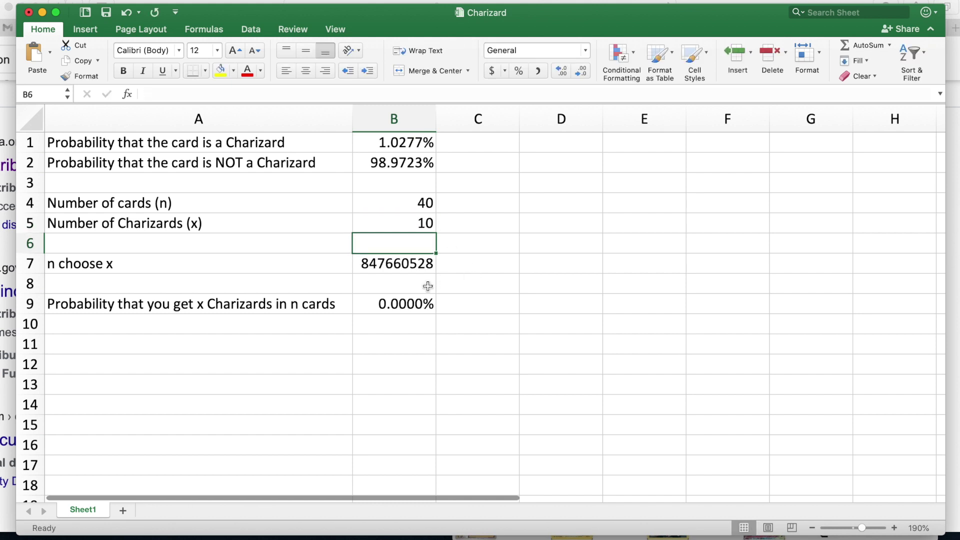
click(393, 303)
click(565, 73)
click(565, 73)
click(565, 73)
click(565, 73)
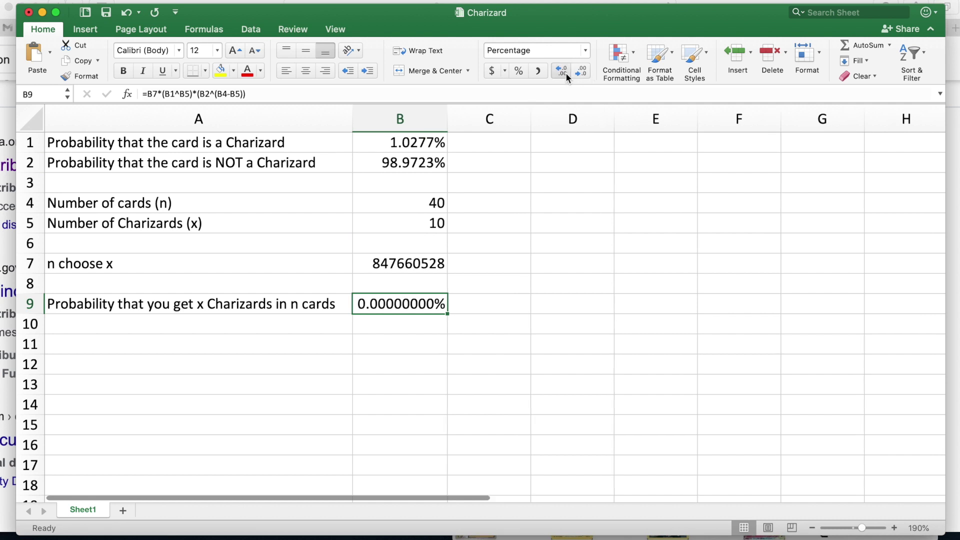
click(565, 73)
click(565, 73)
click(566, 73)
click(565, 73)
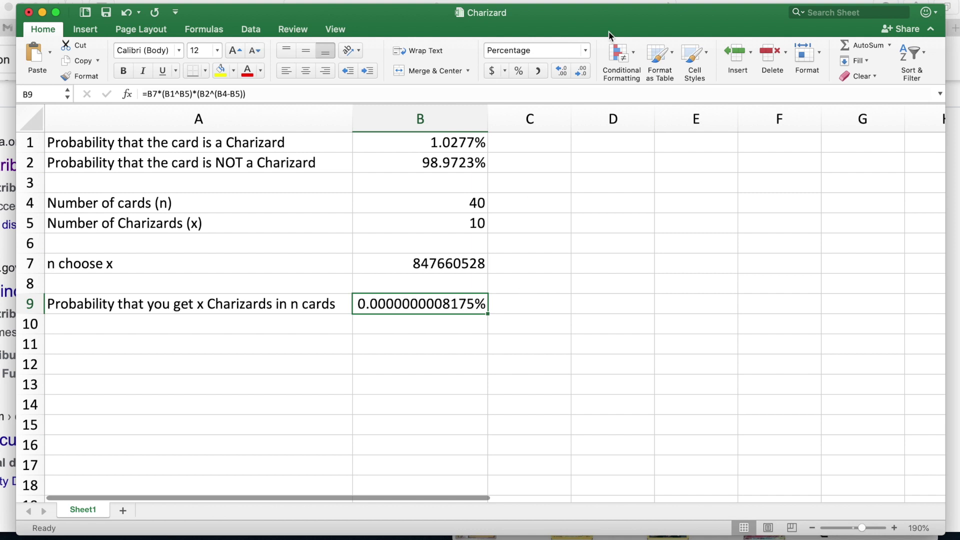
key(super+z)
key(super+z)
key(super+z)
key(super+z)
key(super+z)
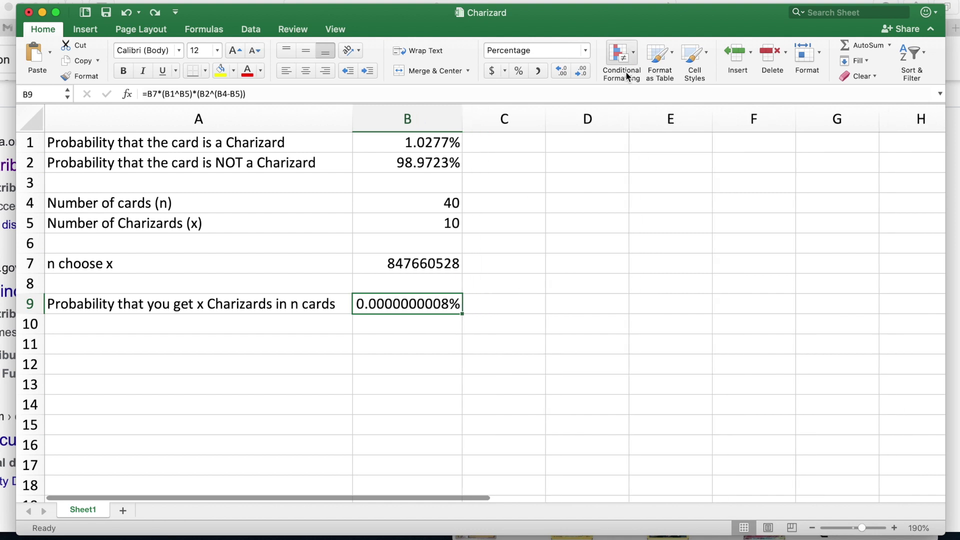
key(super+z)
key(super+z)
key(super+z)
key(super+z)
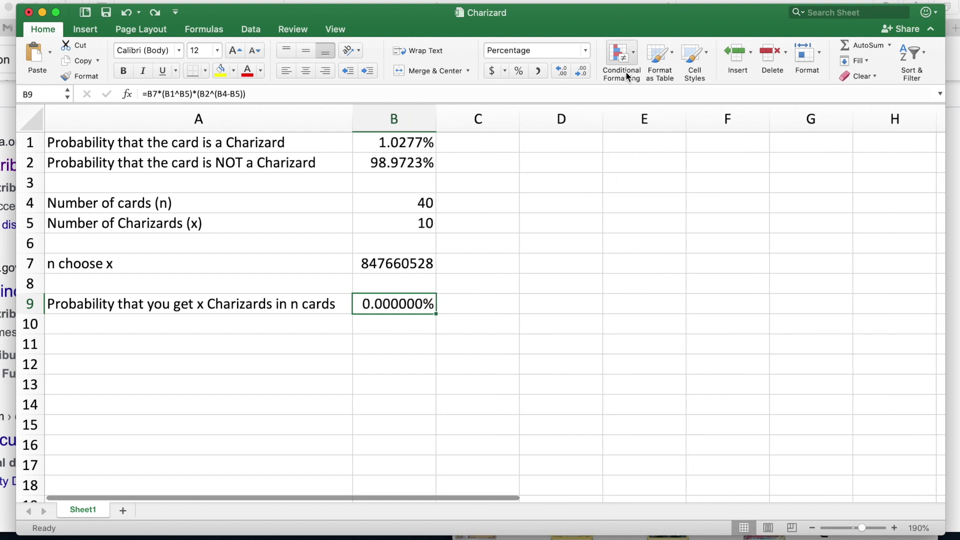
key(super+z)
key(super+z)
key(super+z)
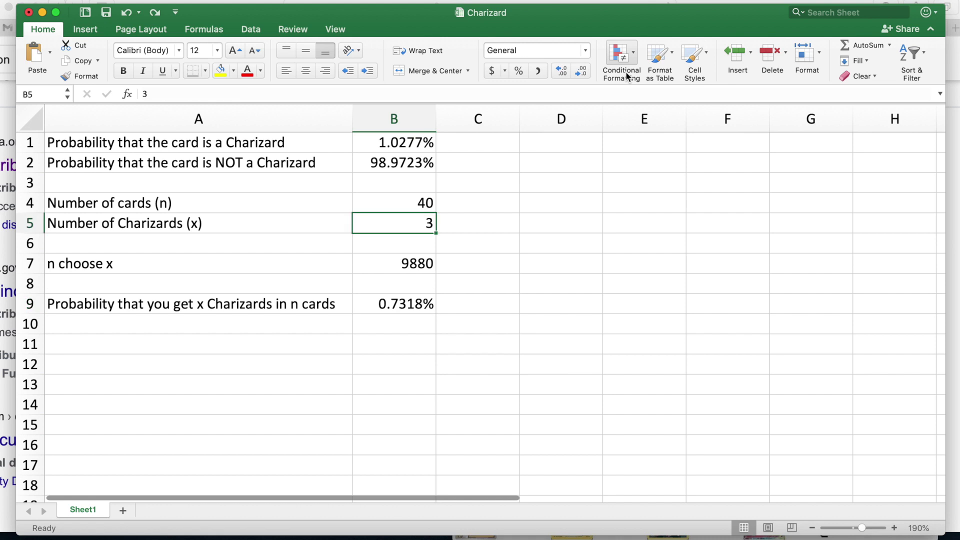
click(242, 342)
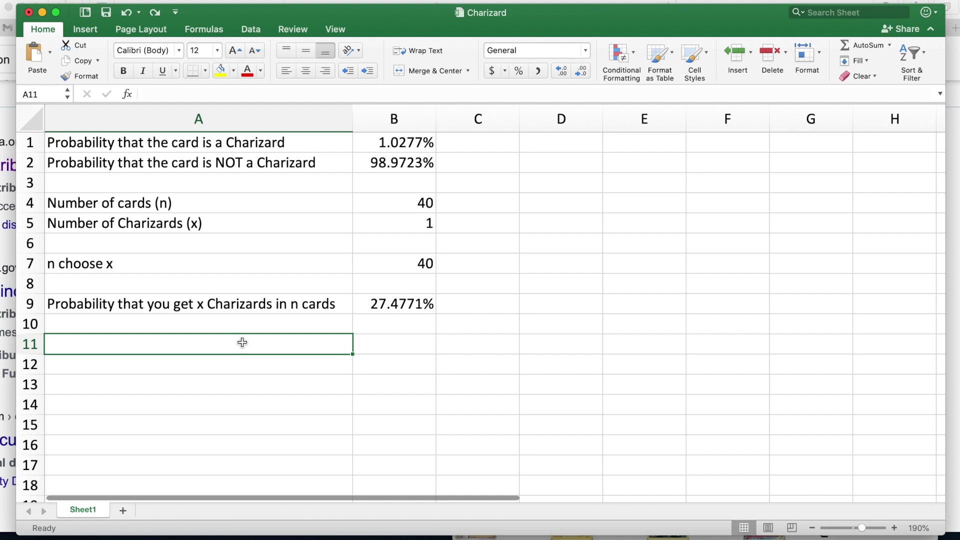
text(Prob th)
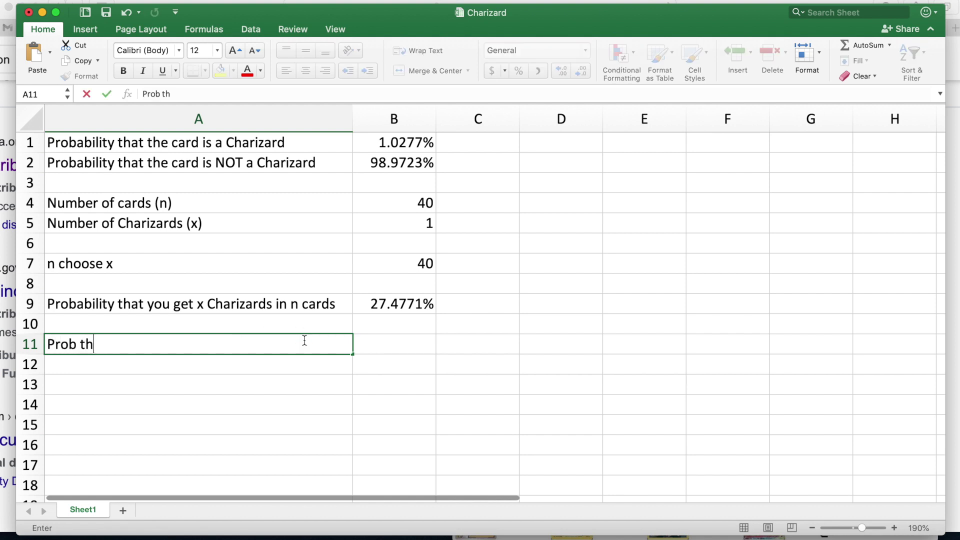
text(at you get AT LE)
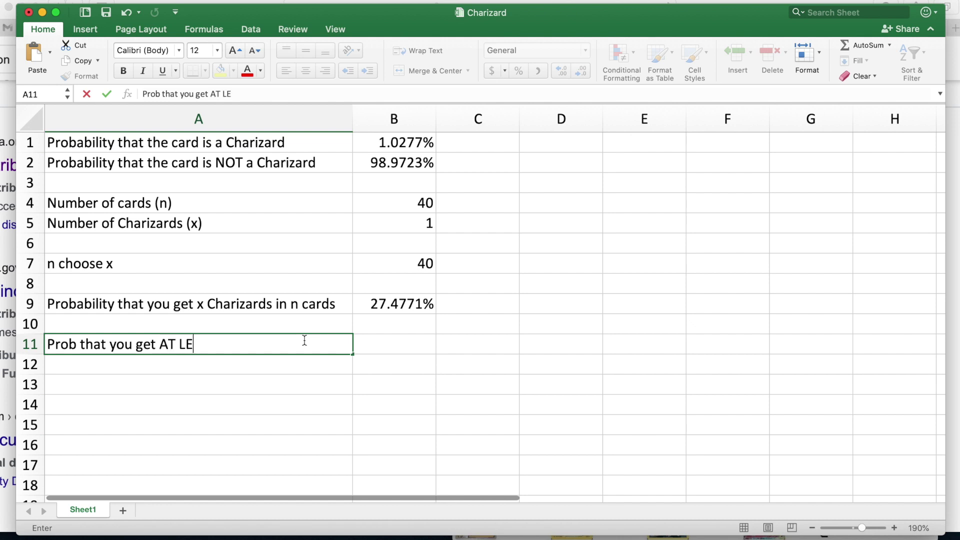
text(AST 1)
key(Tab)
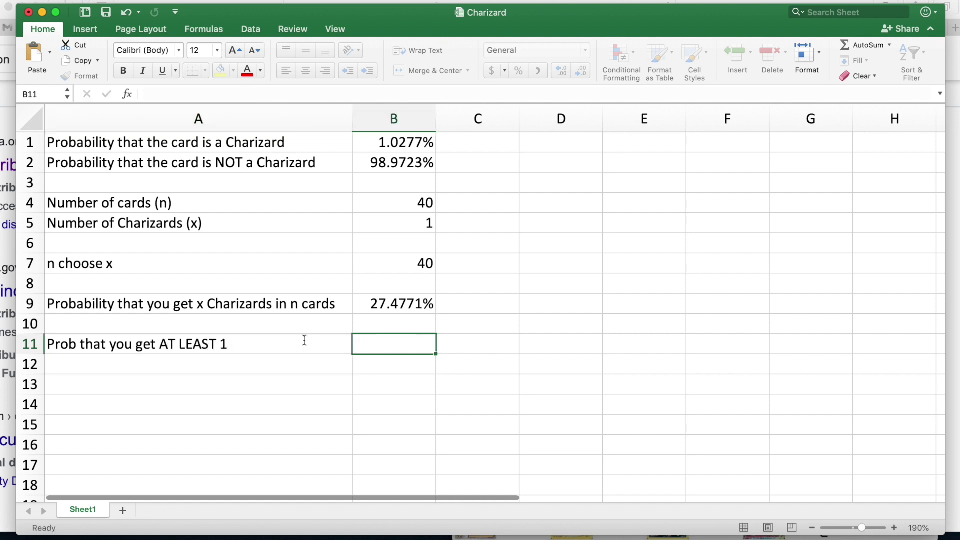
text(=)
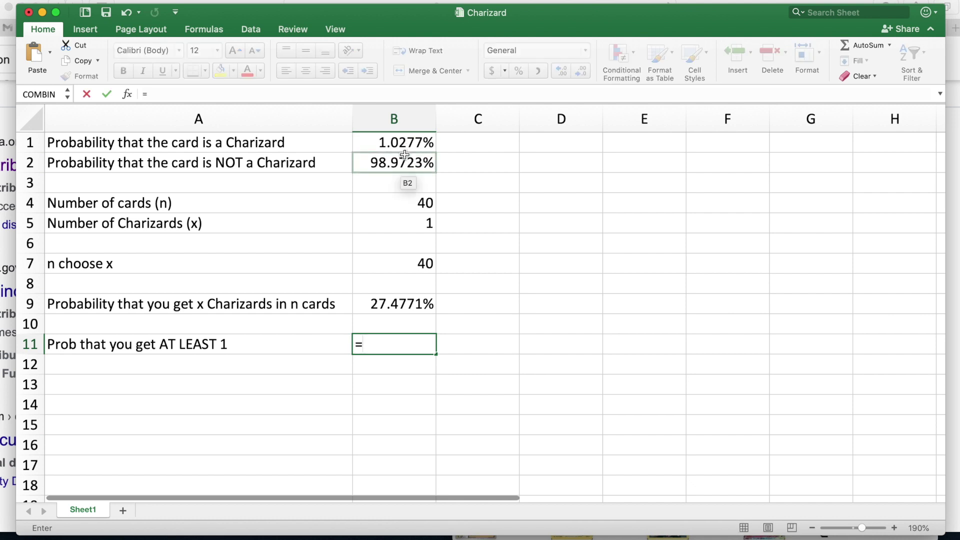
key(BackSpace)
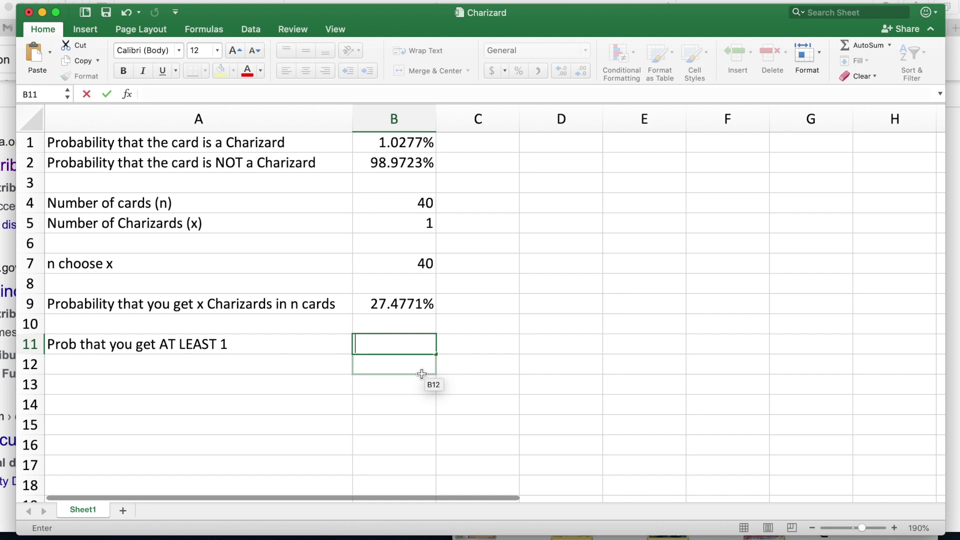
text(100% )
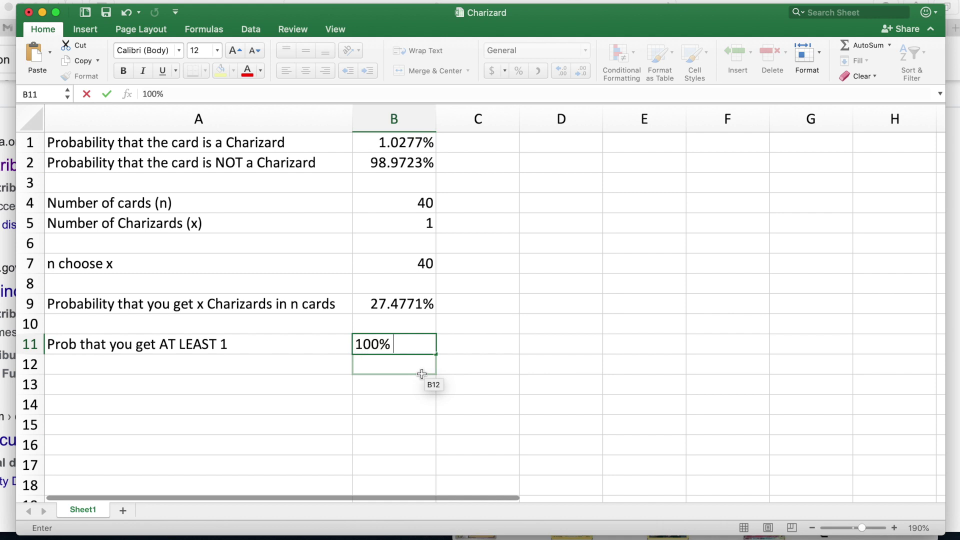
text(- Prib)
key(BackSpace)
key(BackSpace)
text(obability you get )
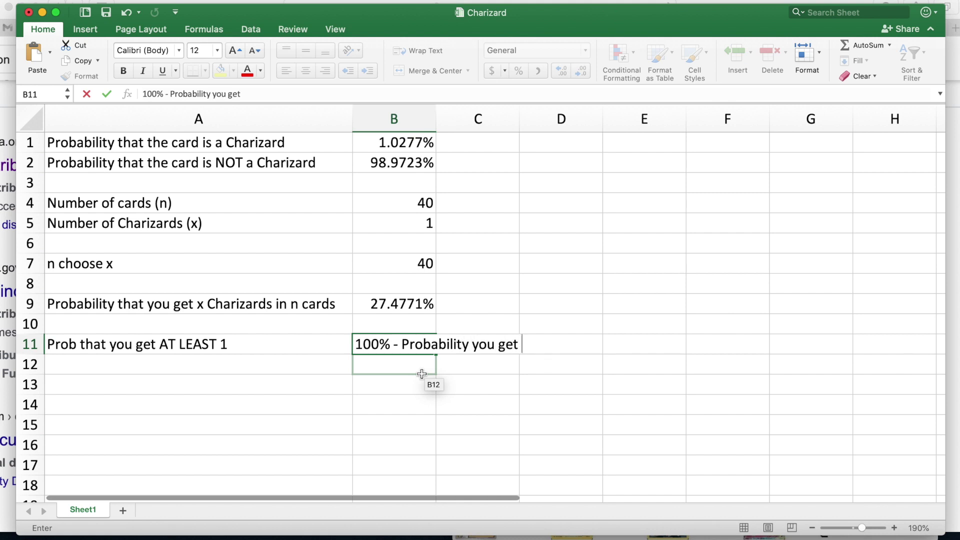
text(0)
key(Return)
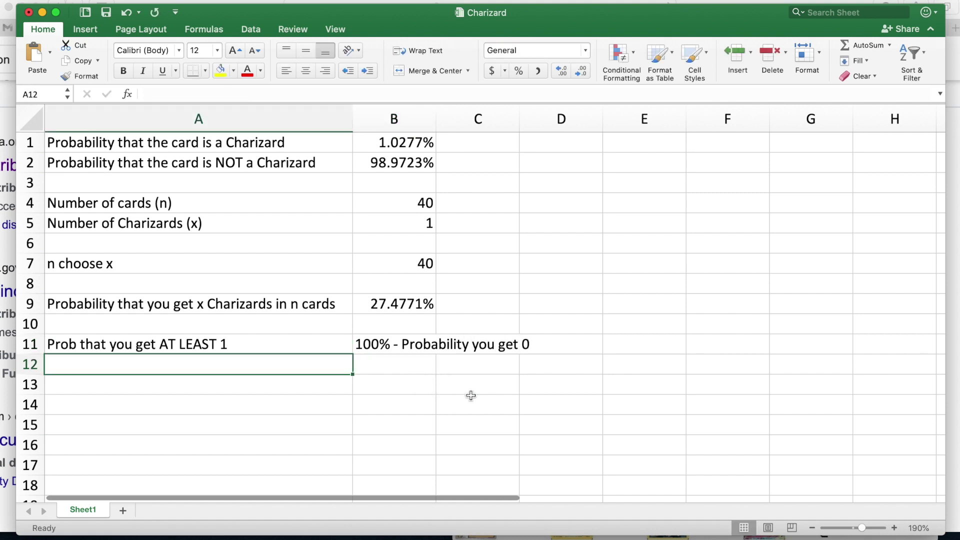
click(382, 350)
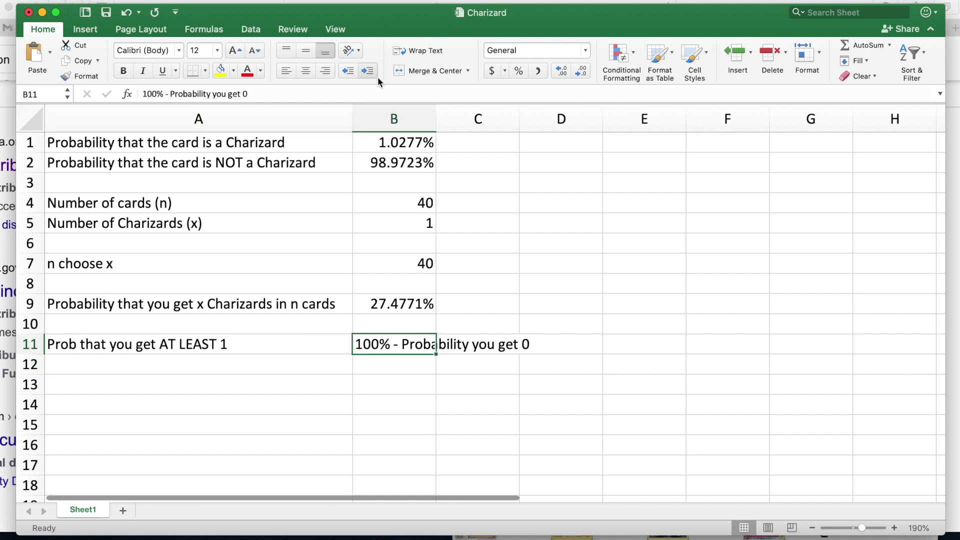
click(374, 94)
text(Cah)
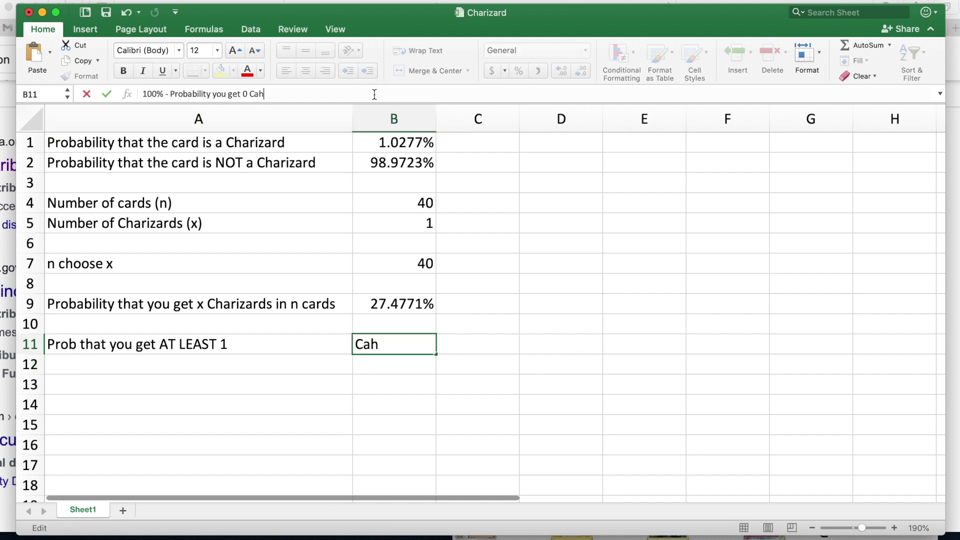
text(r)
key(BackSpace)
key(BackSpace)
key(BackSpace)
text(harizar)
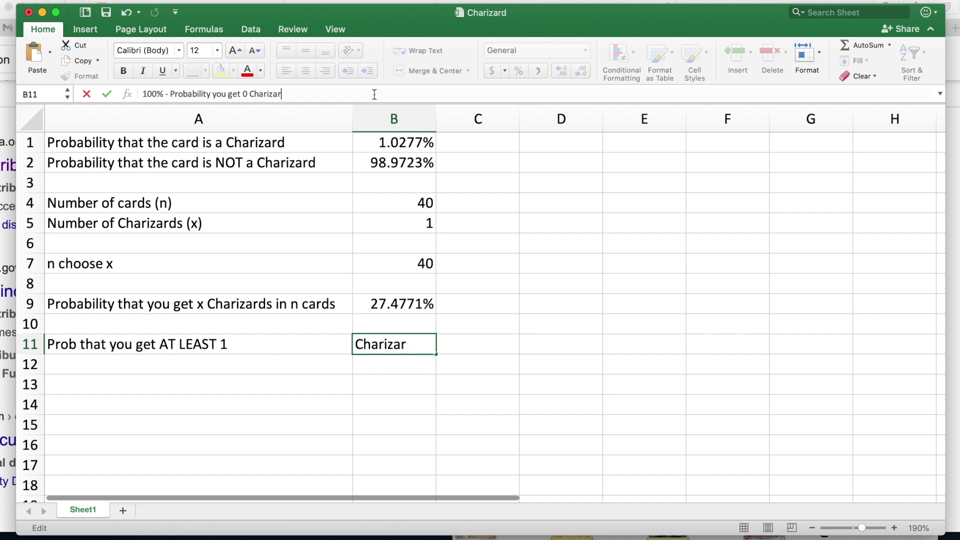
text(ds)
key(Return)
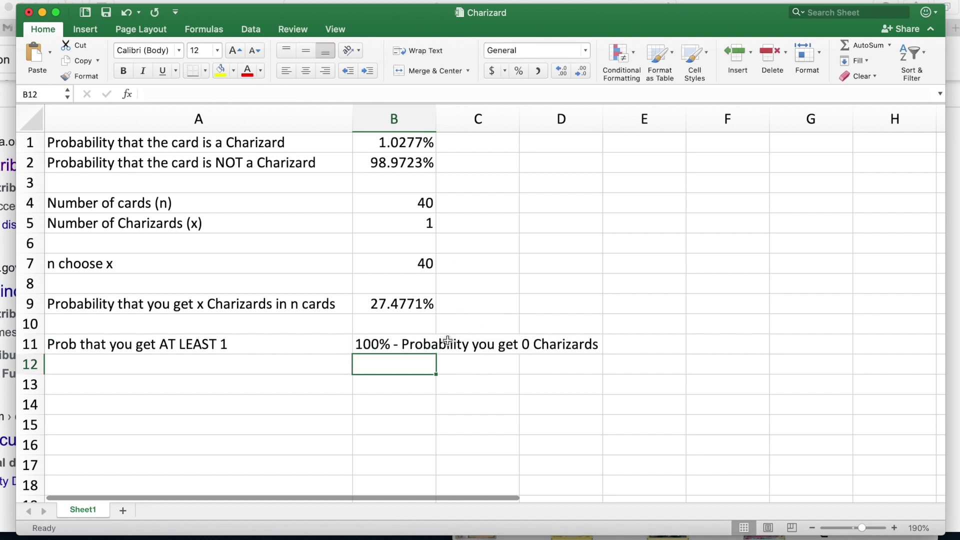
drag(372, 345, 253, 343)
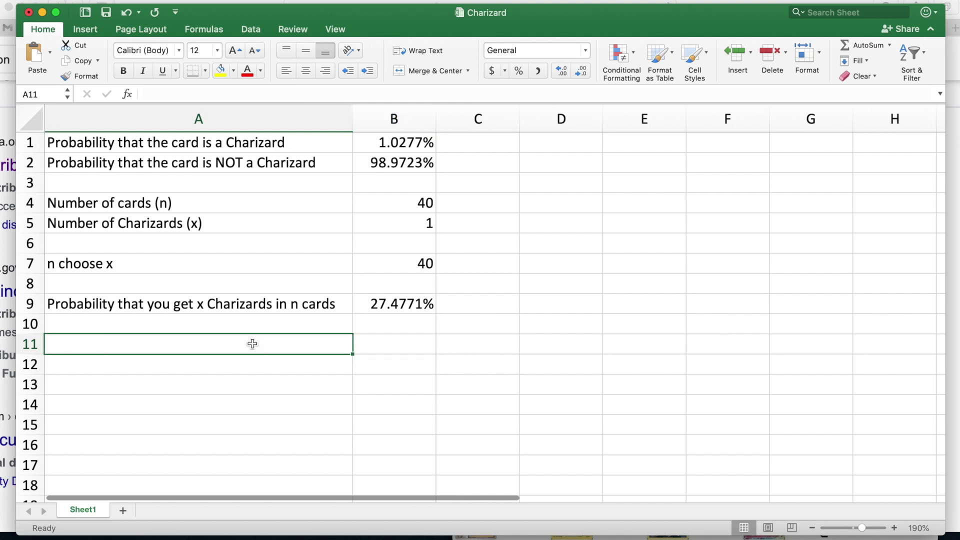
Set the Charizard count in B5 to 0, making B9 show 66.1512%
click(426, 226)
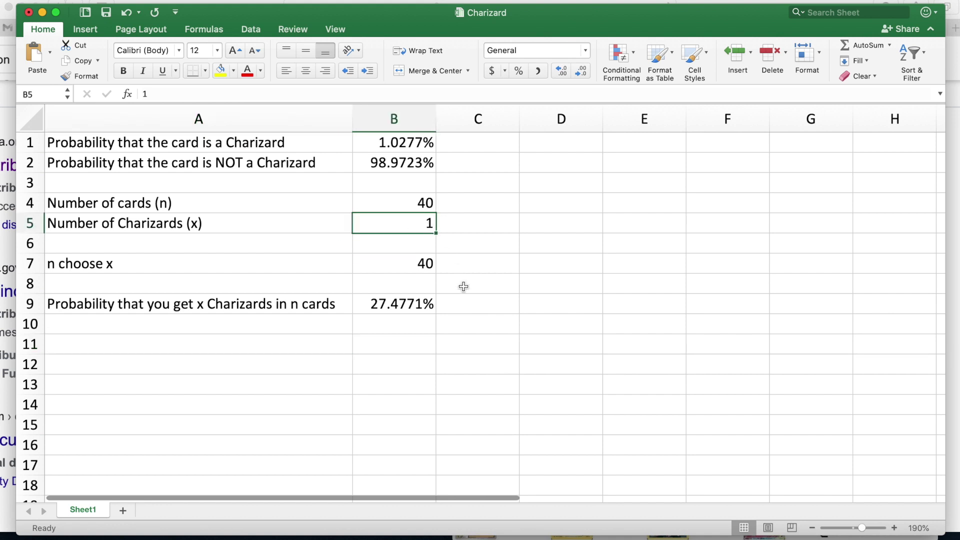
text(0)
key(Return)
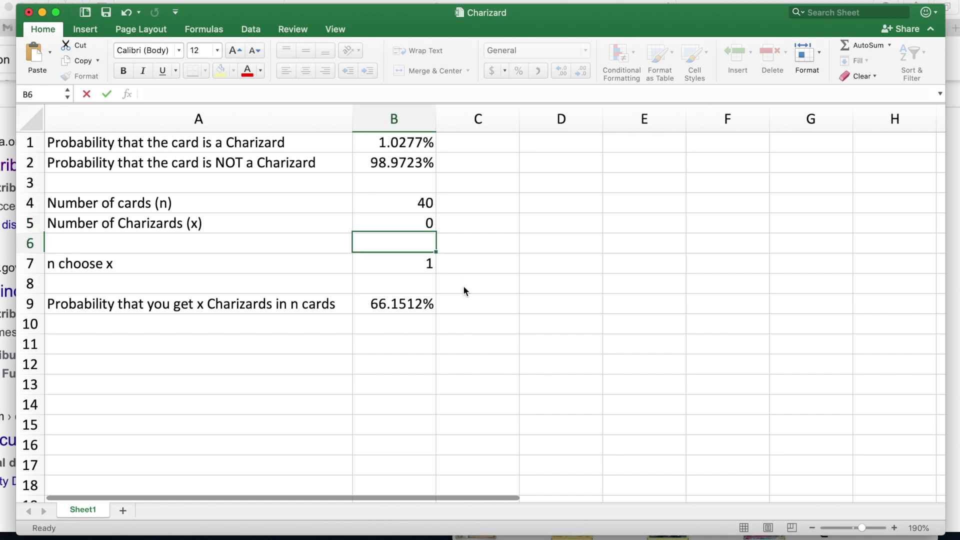
click(394, 304)
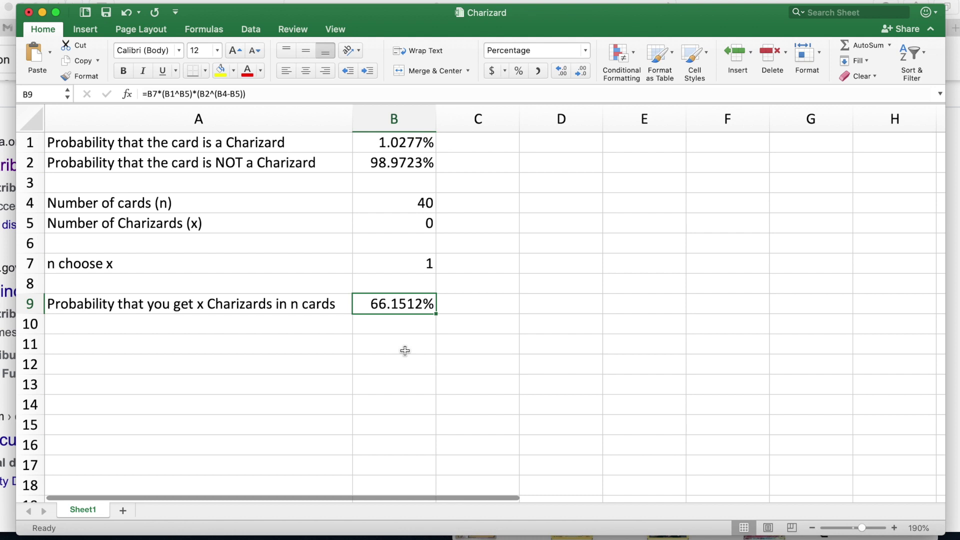
Change the A9 label to 'Probability that you get 0 Charizards in n cards'
click(203, 304)
double_click(203, 305)
key(BackSpace)
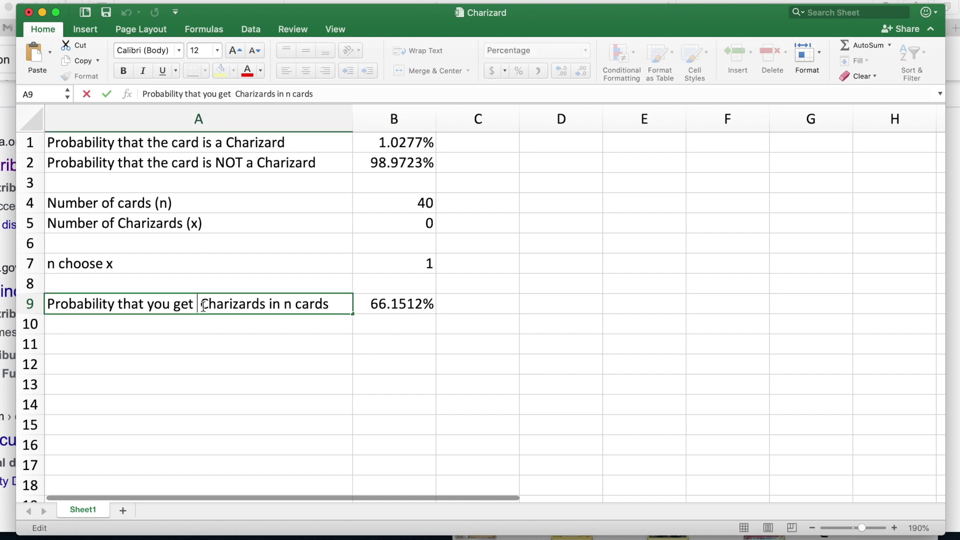
text(0)
key(Return)
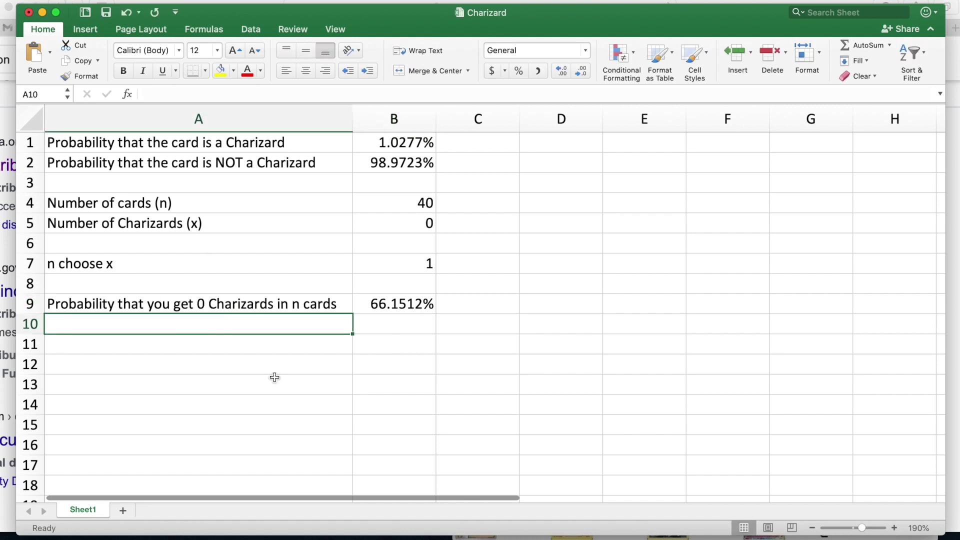
key(Return)
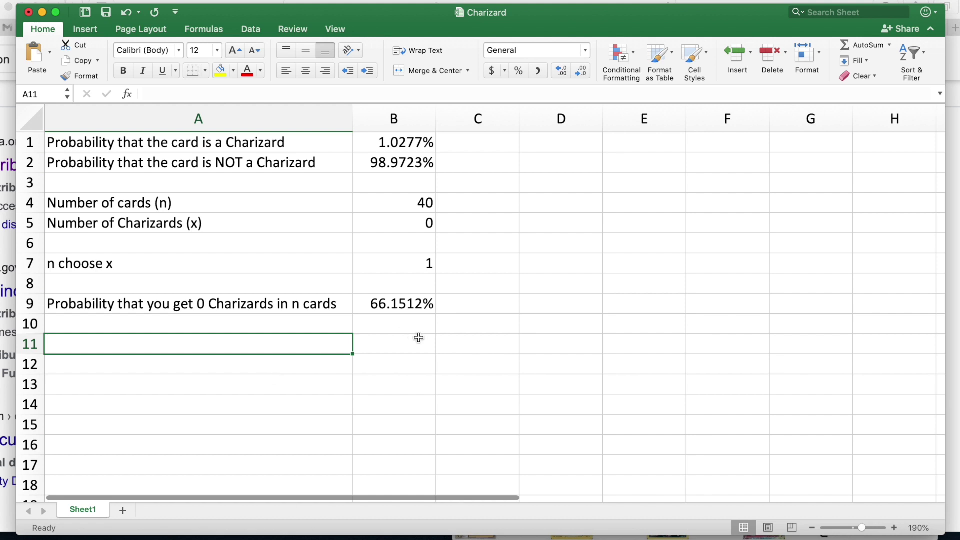
Label A11 'Probability that you get AT LEAST 1 Charizard'
text(Priba)
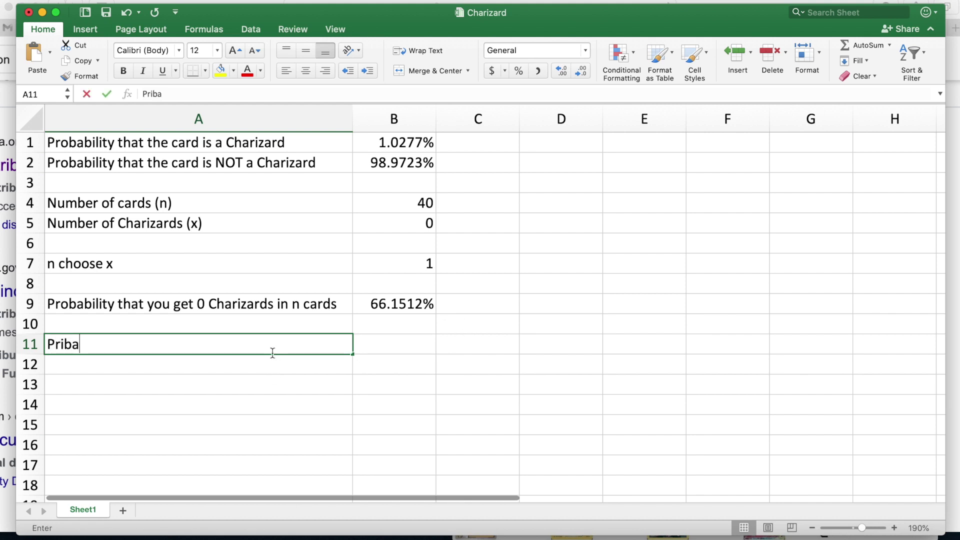
key(BackSpace)
key(BackSpace)
key(BackSpace)
text(obability )
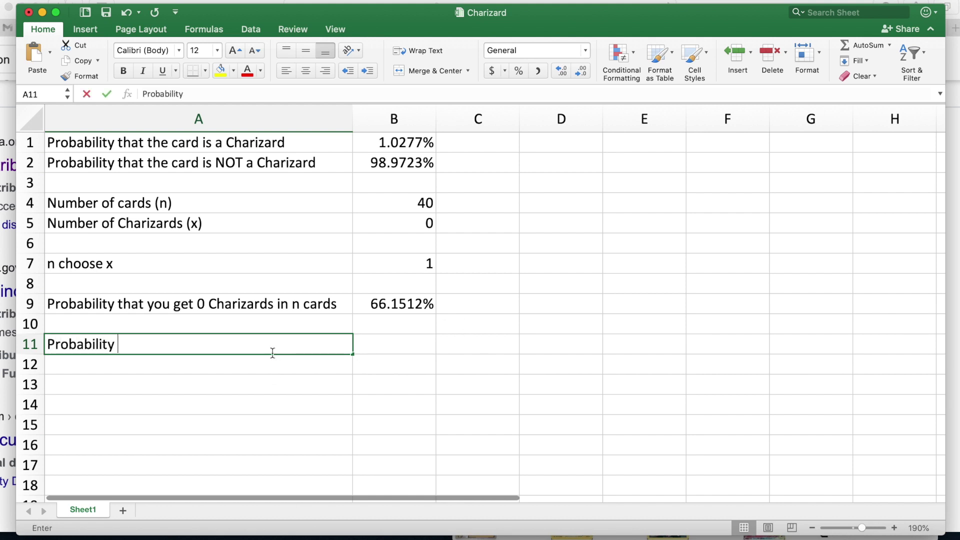
text(that y)
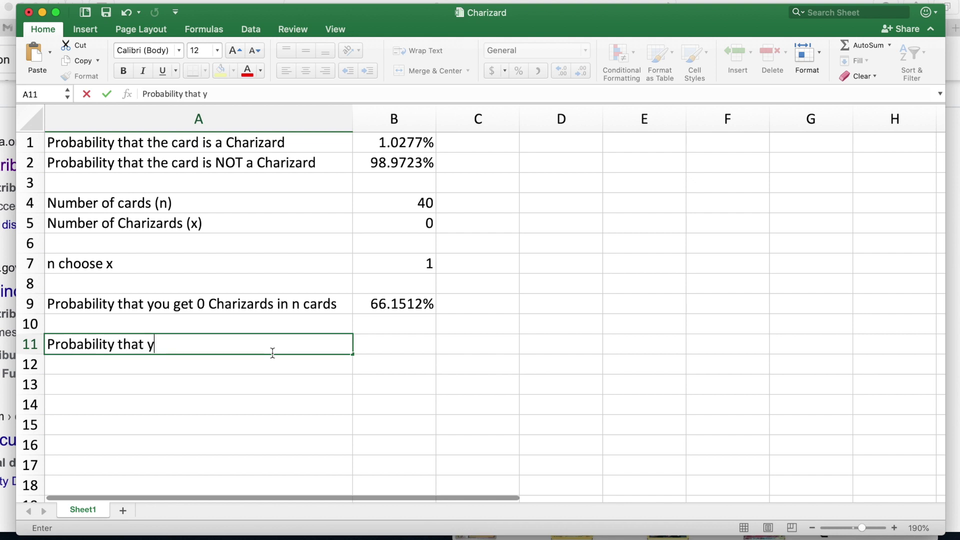
text(ou get AT LEAST )
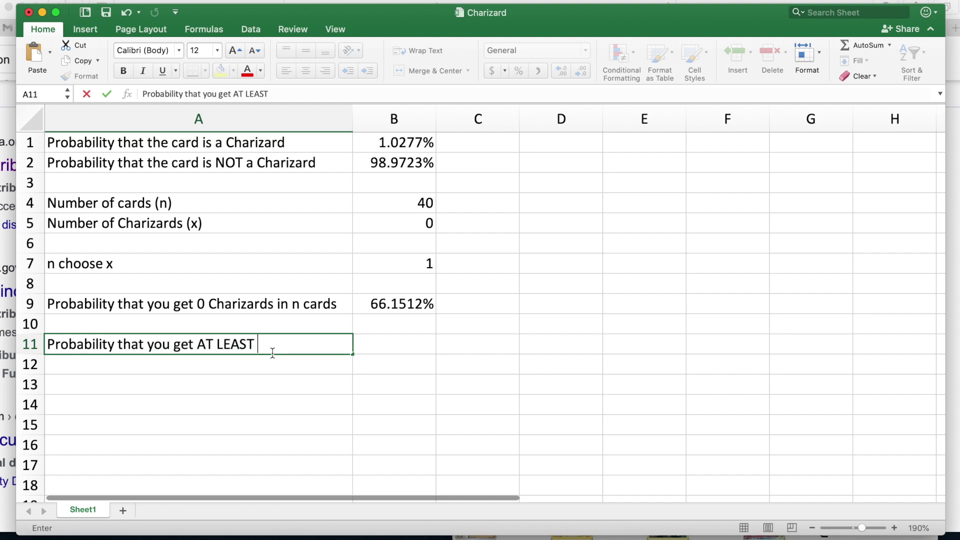
text(1 Charizard)
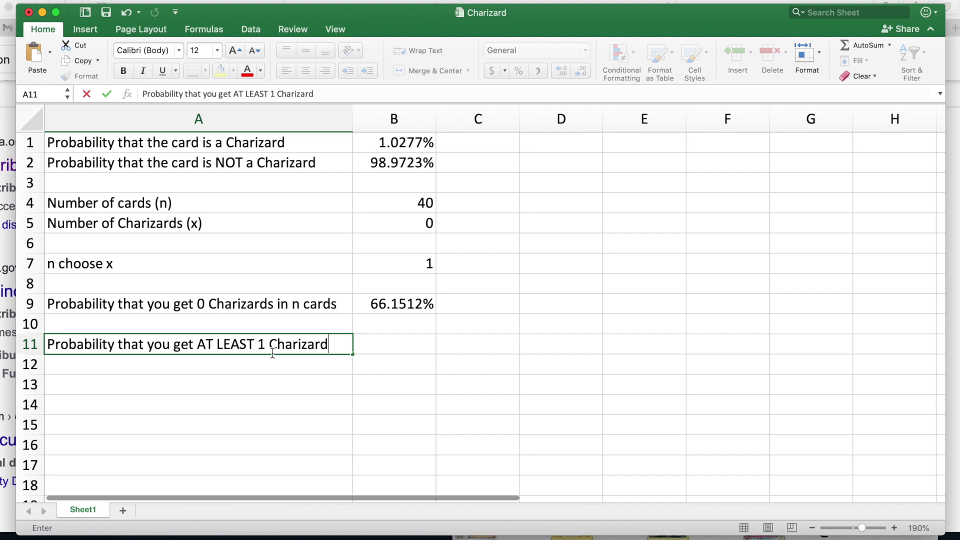
key(Tab)
Enter =1-B9 in B11, giving 33.8488%, and select the result row
text(=)
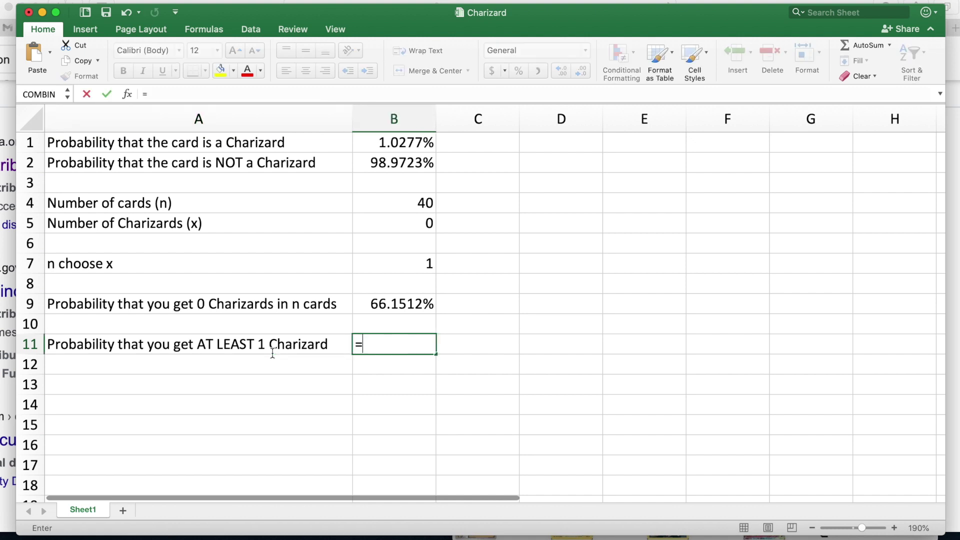
text(1-)
click(376, 301)
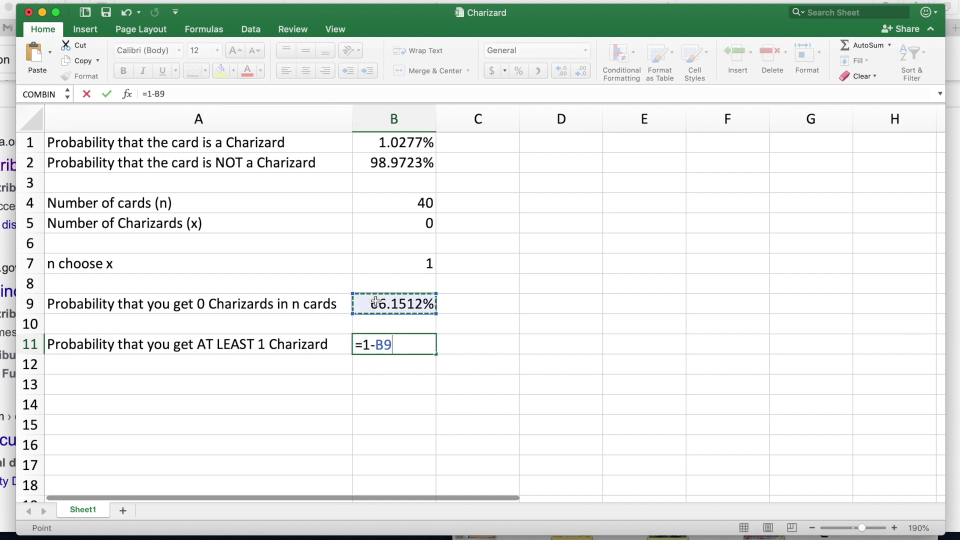
key(Return)
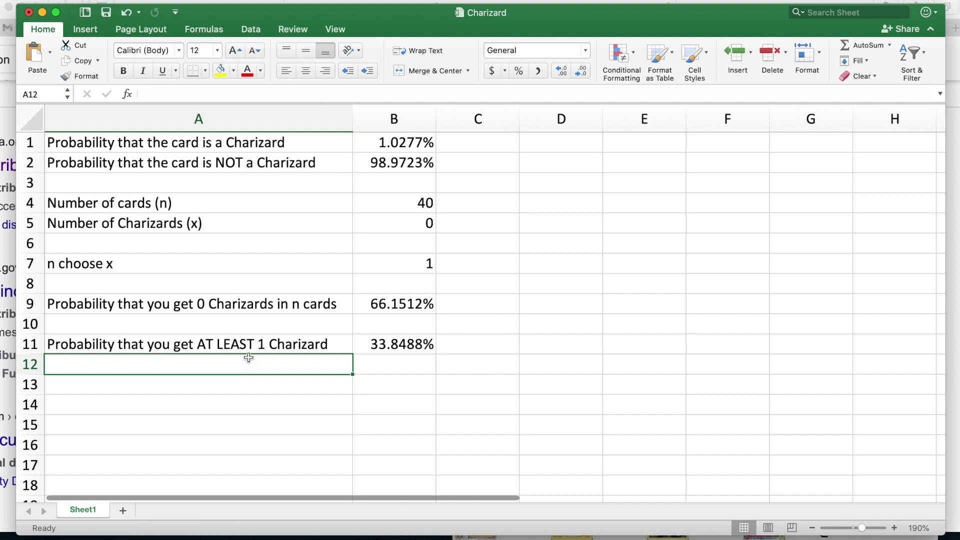
drag(252, 345, 367, 343)
click(366, 343)
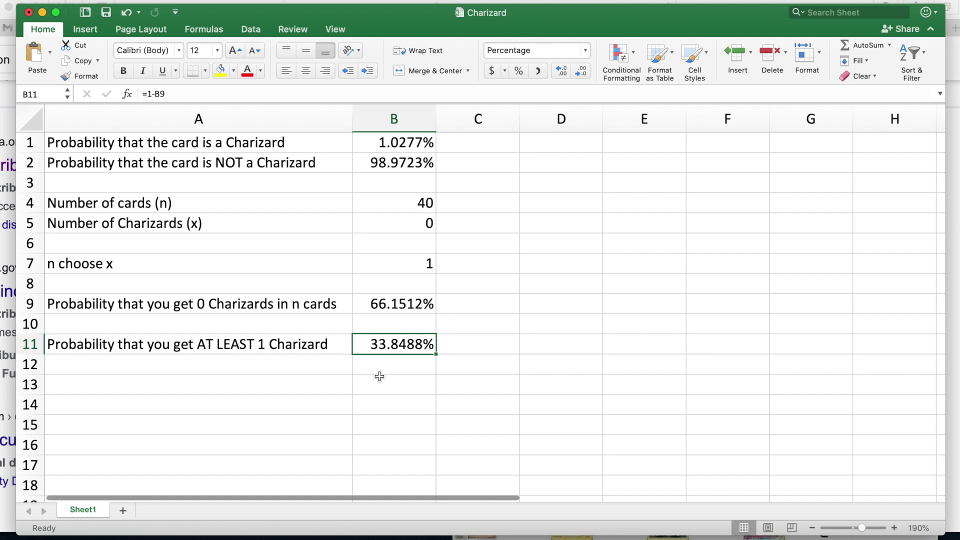
key(super+Tab)
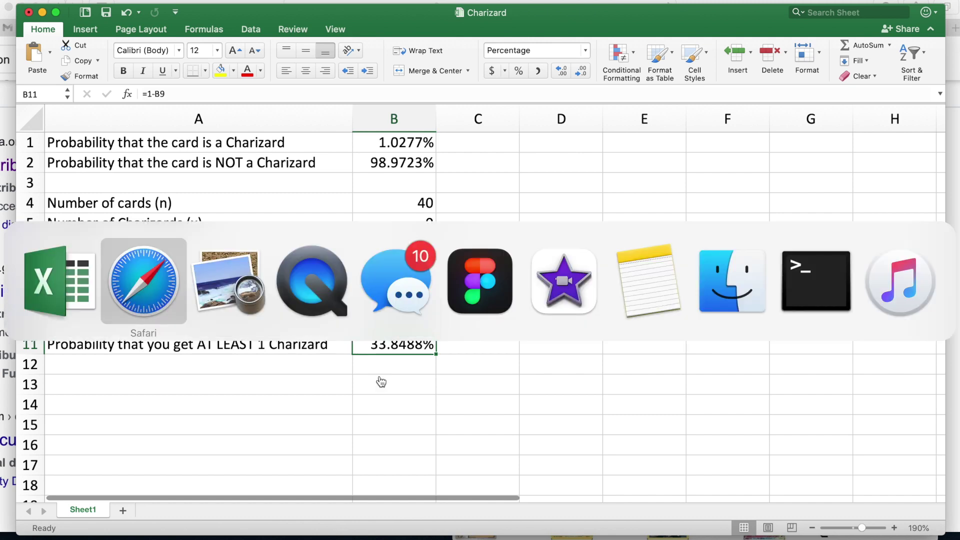
key(super+Tab)
scroll(572, 219, up, 3)
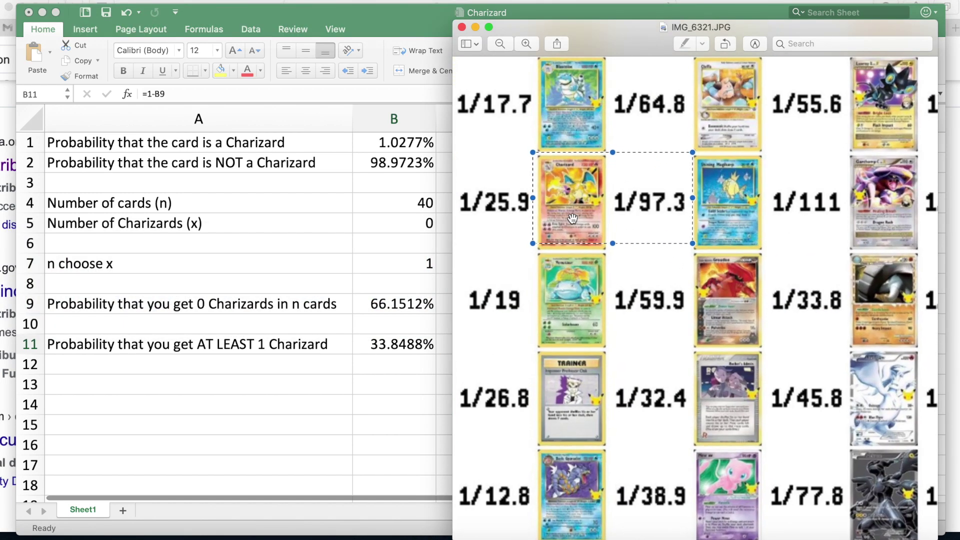
scroll(572, 219, up, 5)
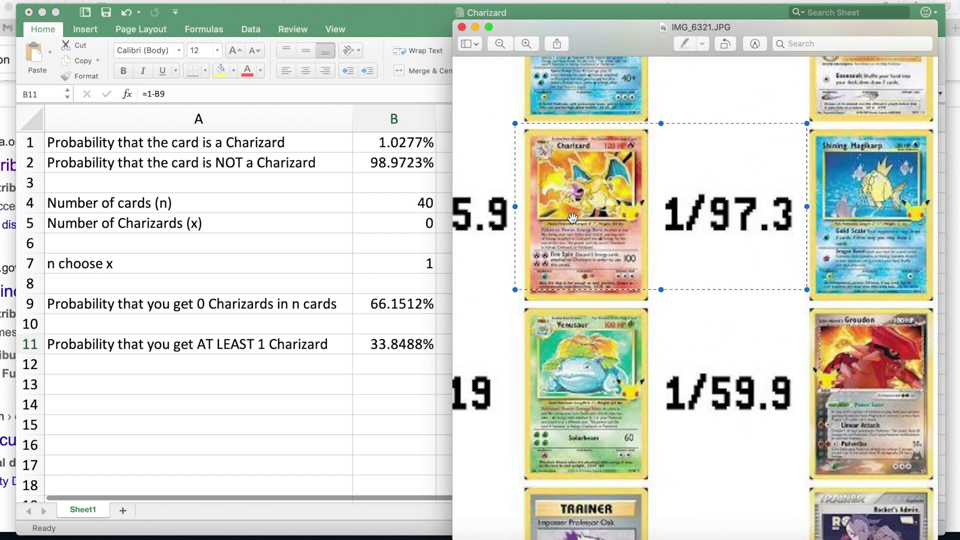
scroll(573, 218, down, 5)
key(super+Tab)
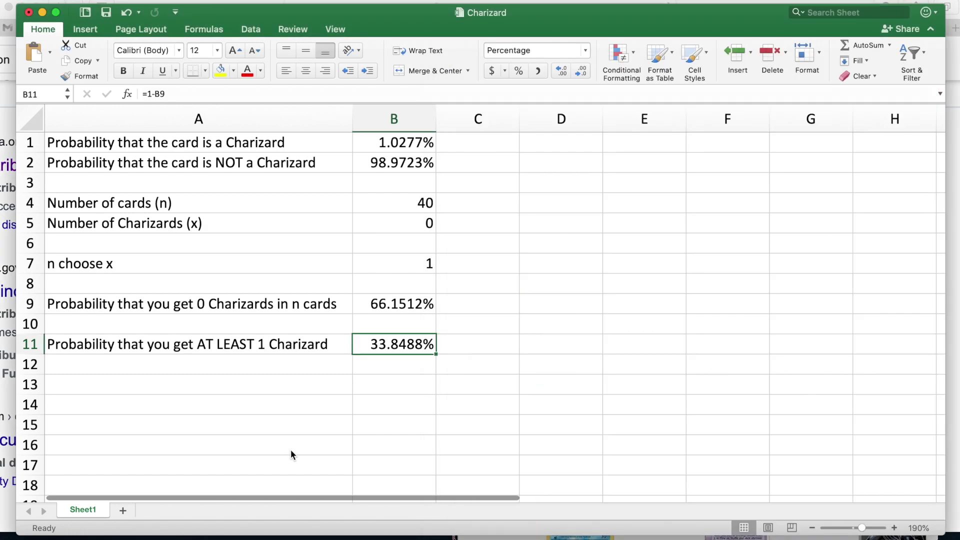
click(203, 390)
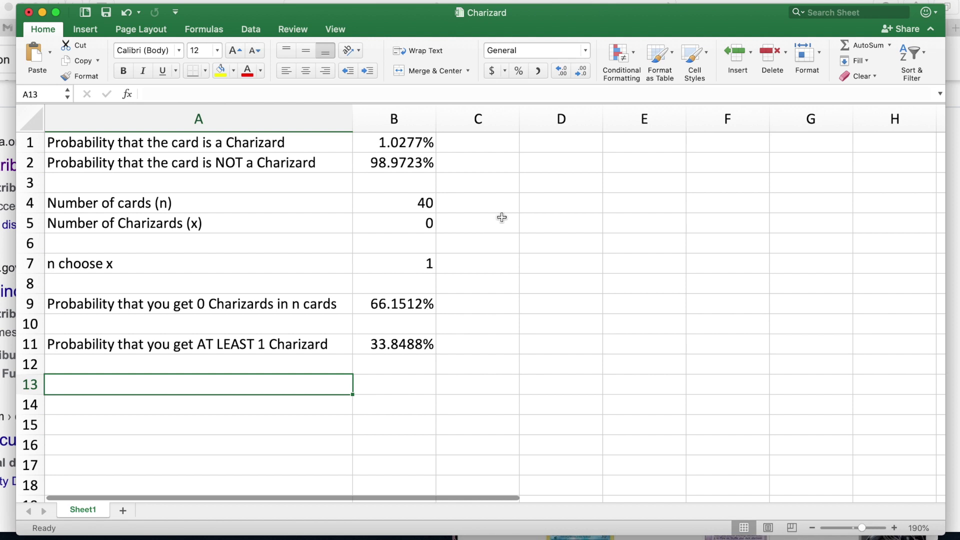
Select row 11's label and result (A11:B11) and give it a thick box border
click(411, 206)
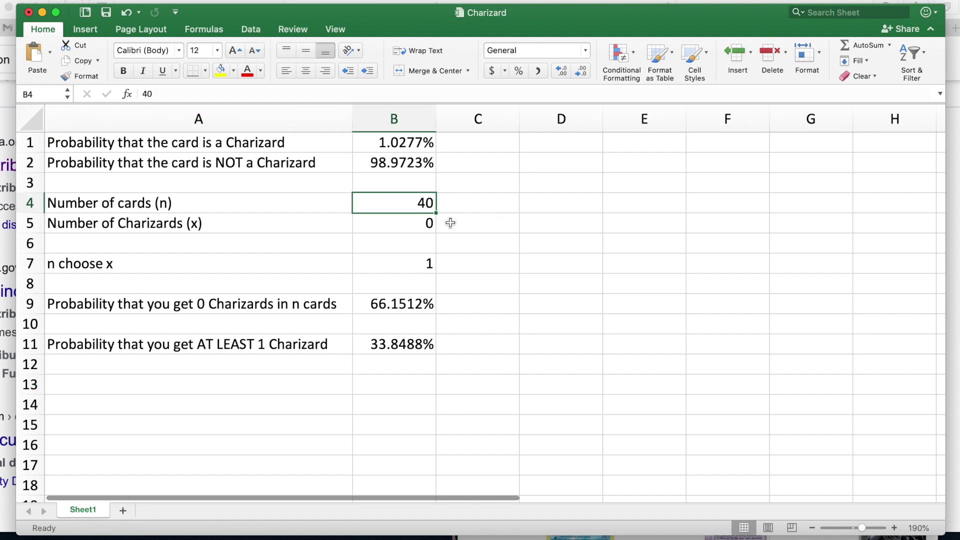
click(377, 343)
mouse_move(377, 344)
mouse_down()
mouse_move(237, 347)
mouse_move(374, 342)
mouse_up()
click(205, 70)
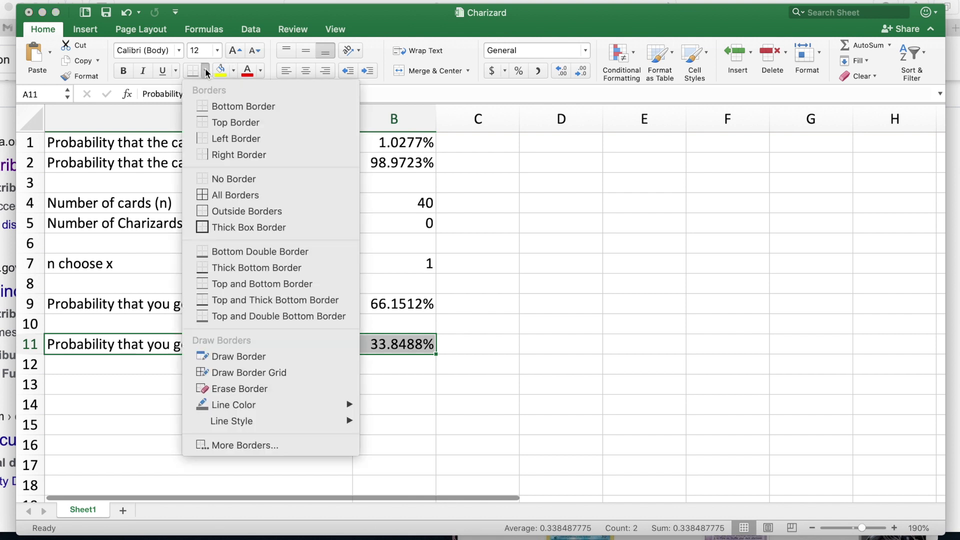
click(250, 224)
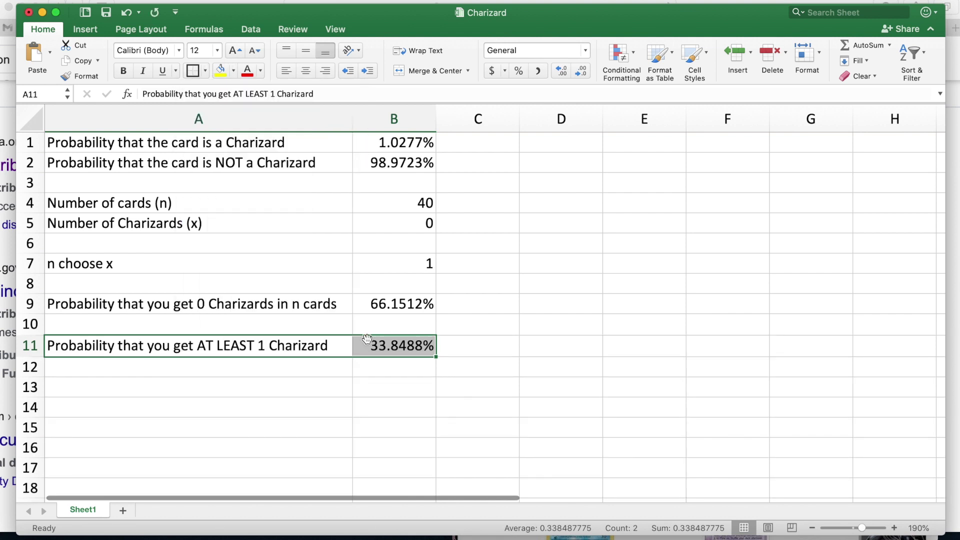
Fill A11:B11 yellow and add all borders to its cells
click(229, 72)
click(205, 70)
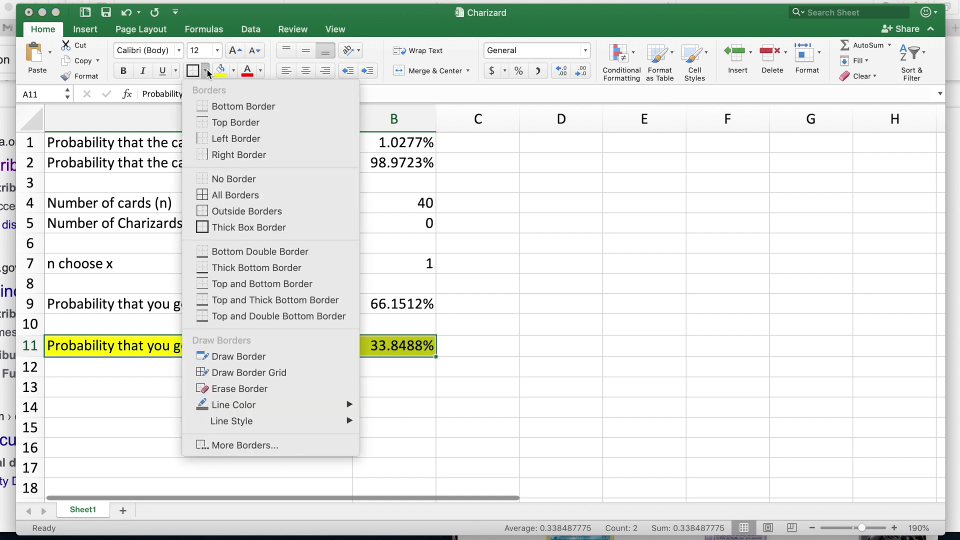
click(256, 195)
click(287, 374)
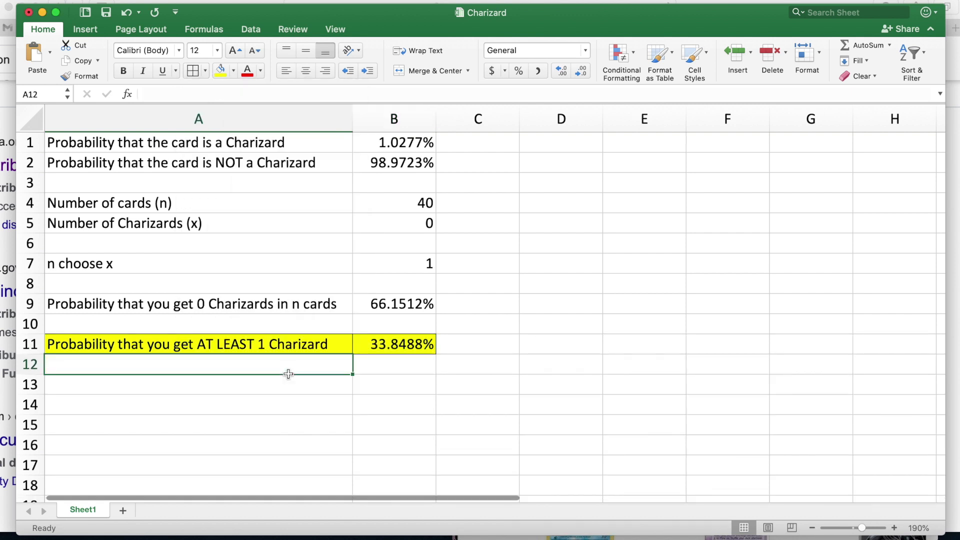
drag(183, 339, 366, 346)
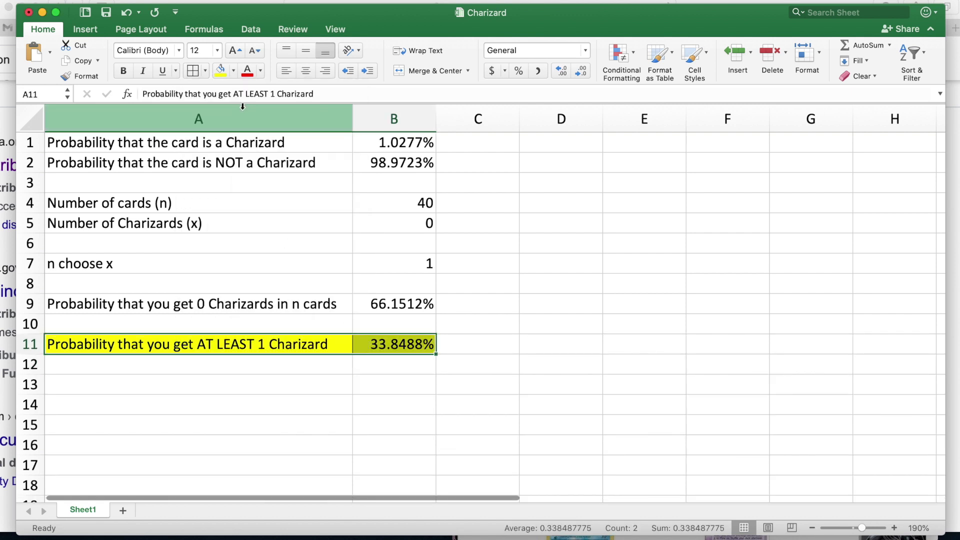
click(206, 50)
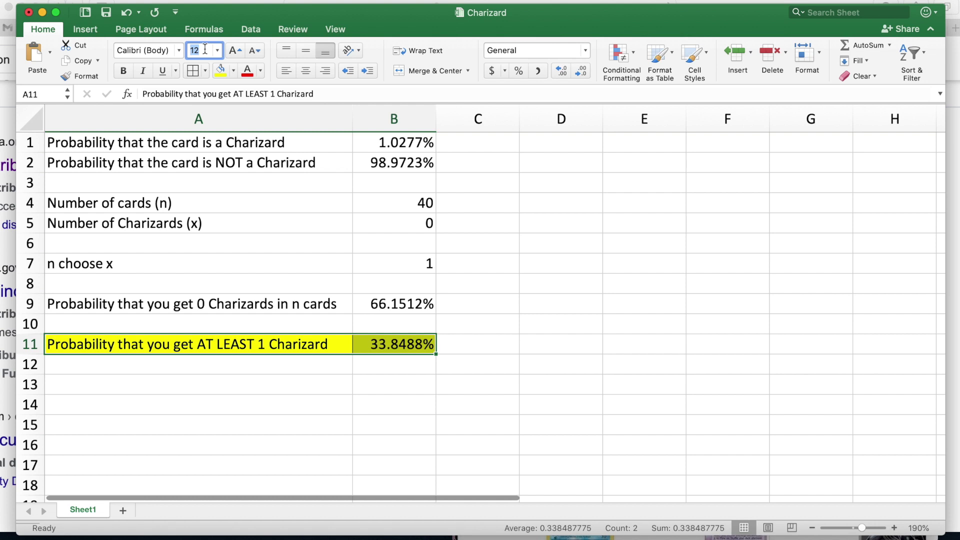
Set row 11's font size to 20 points
text(20)
key(Return)
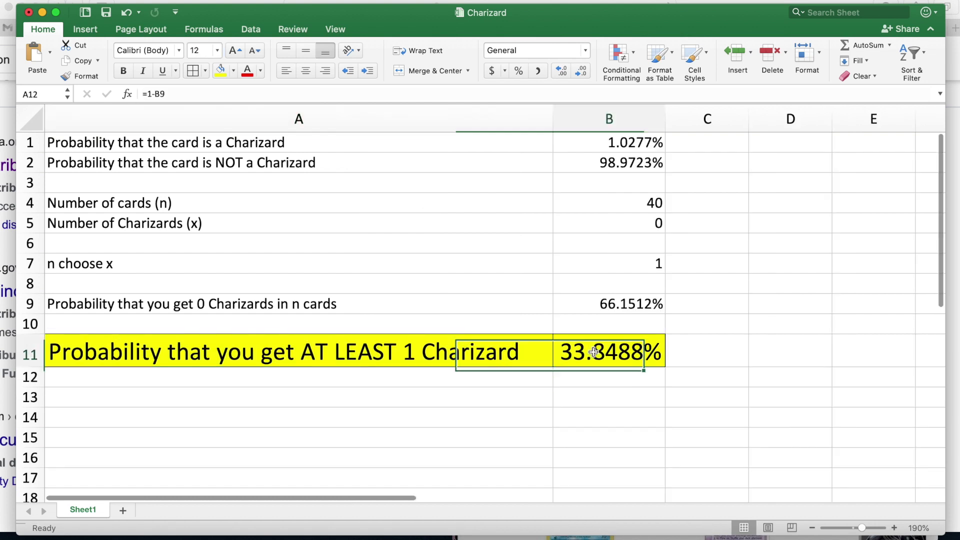
click(632, 350)
Try 100 and then =16*4 as the card count in B4, checking the B11 result
click(621, 201)
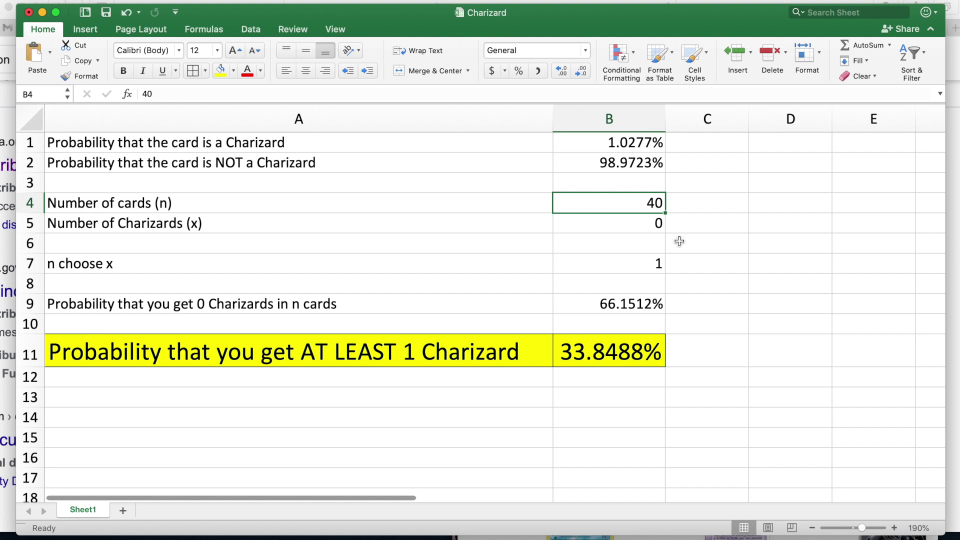
text(100)
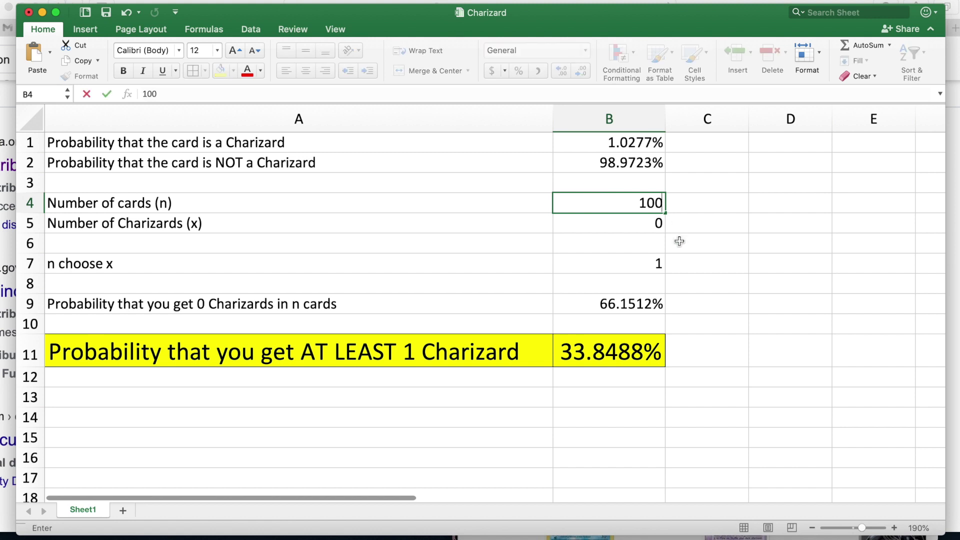
key(Return)
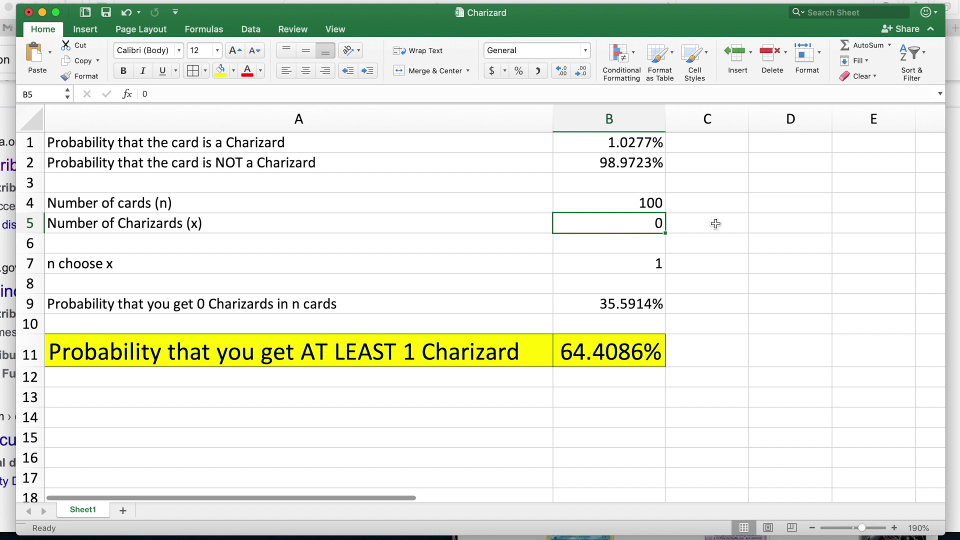
key(Up)
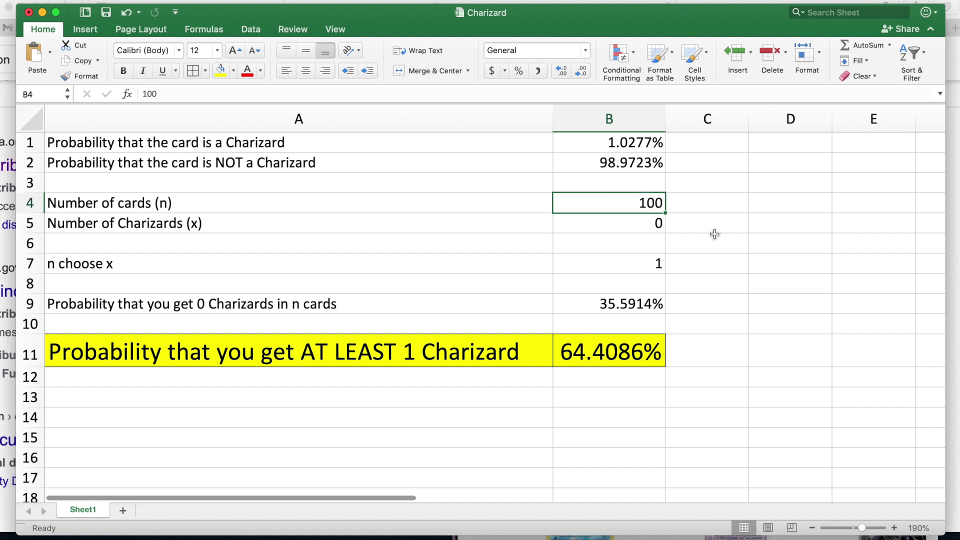
text(=16*4)
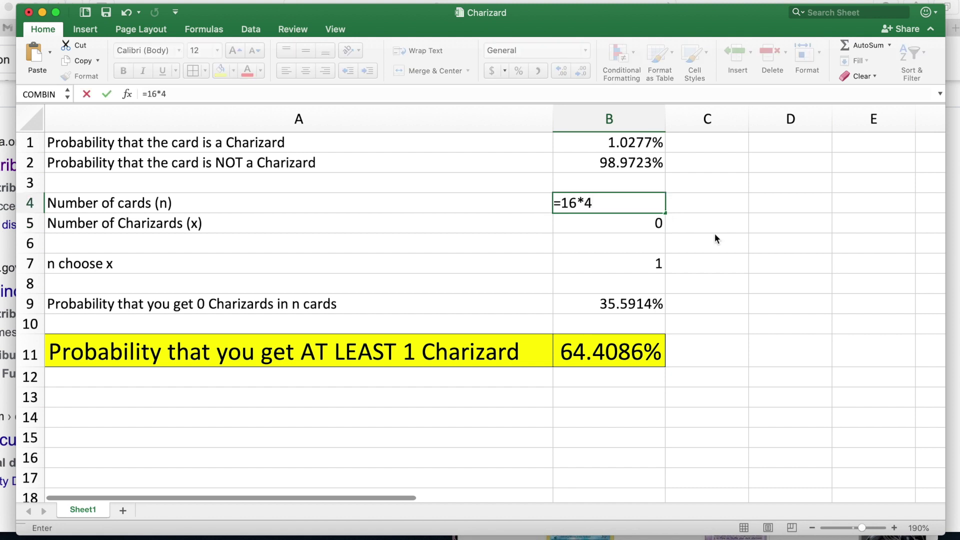
key(Return)
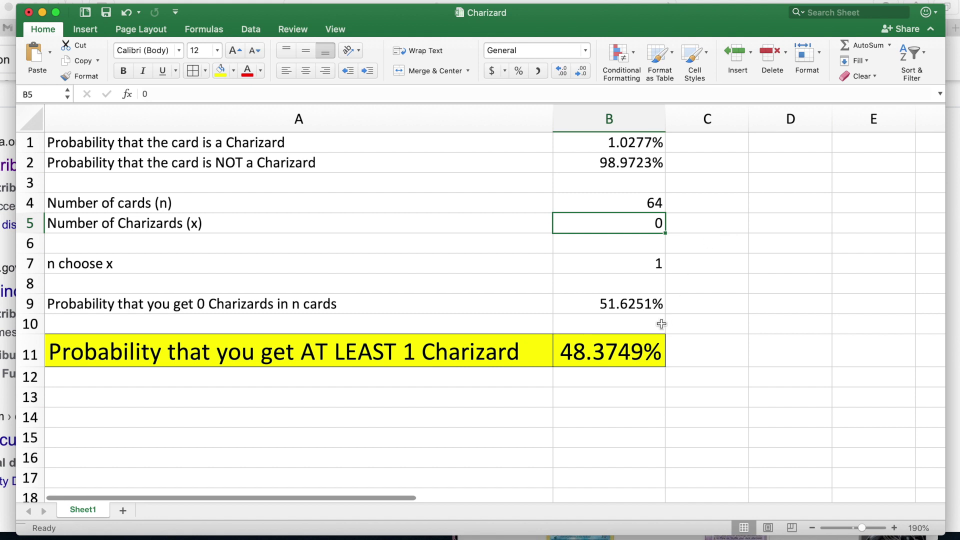
click(654, 200)
click(621, 354)
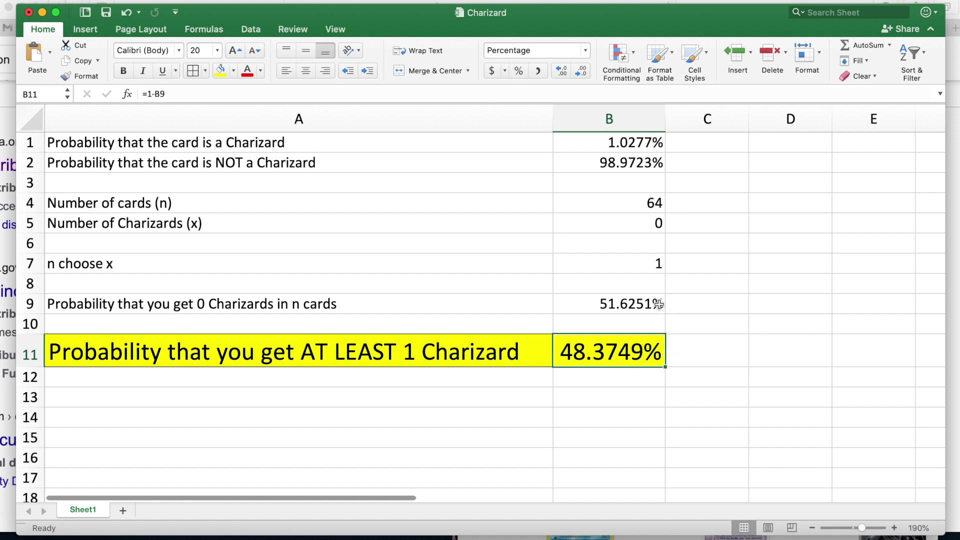
click(653, 209)
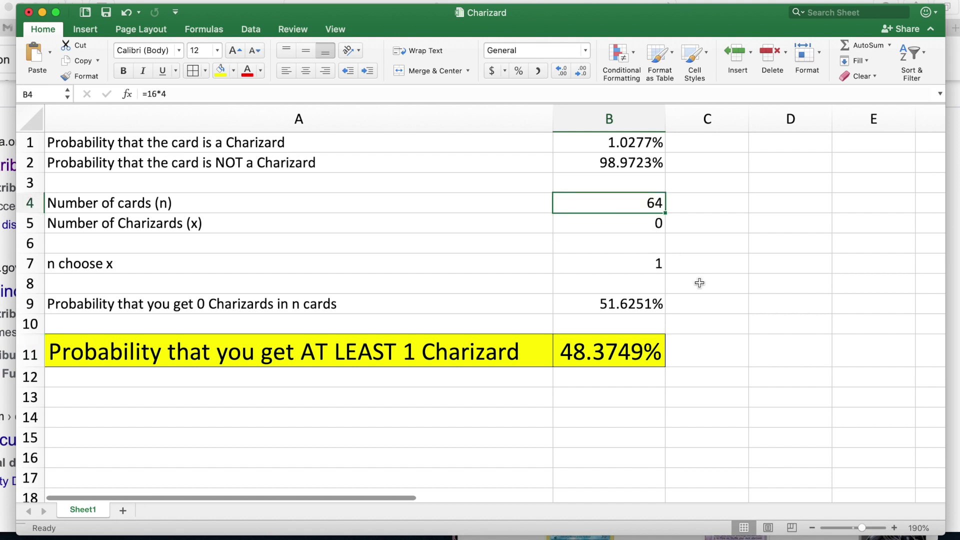
Enter 80 as the card count in B4, giving 56.2402% for at least one Charizard
text(80)
key(Return)
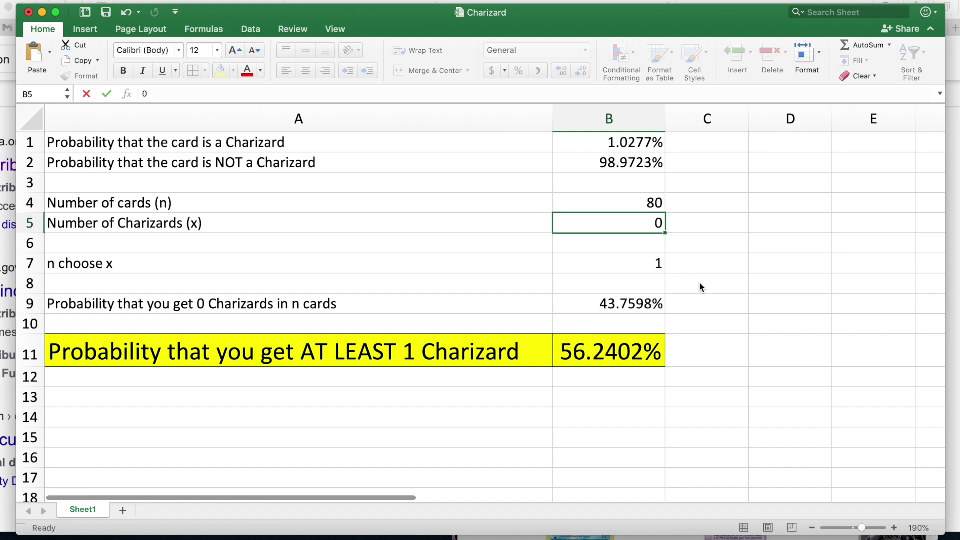
click(579, 358)
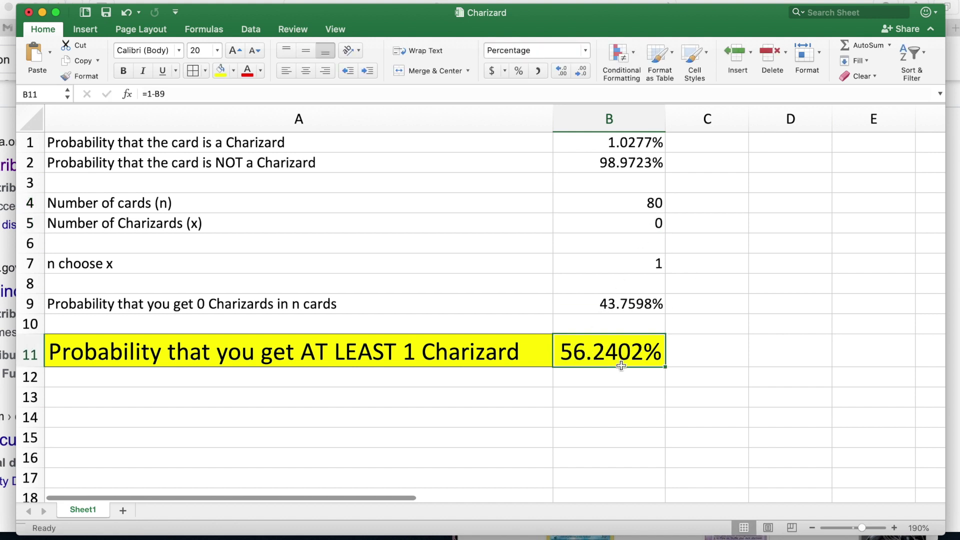
Try card counts 70, 65, 66, 67 and 68 in B4, checking the B11 result
click(629, 208)
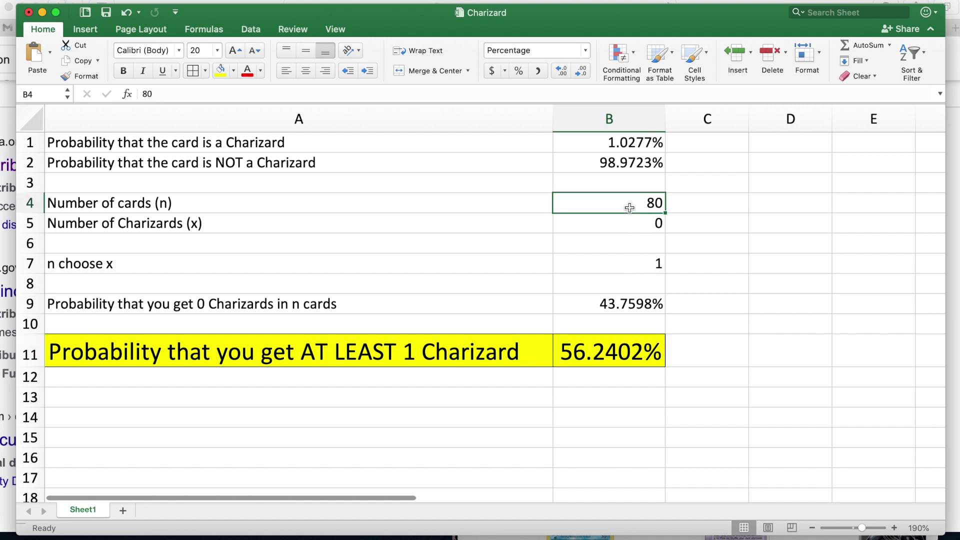
text(70)
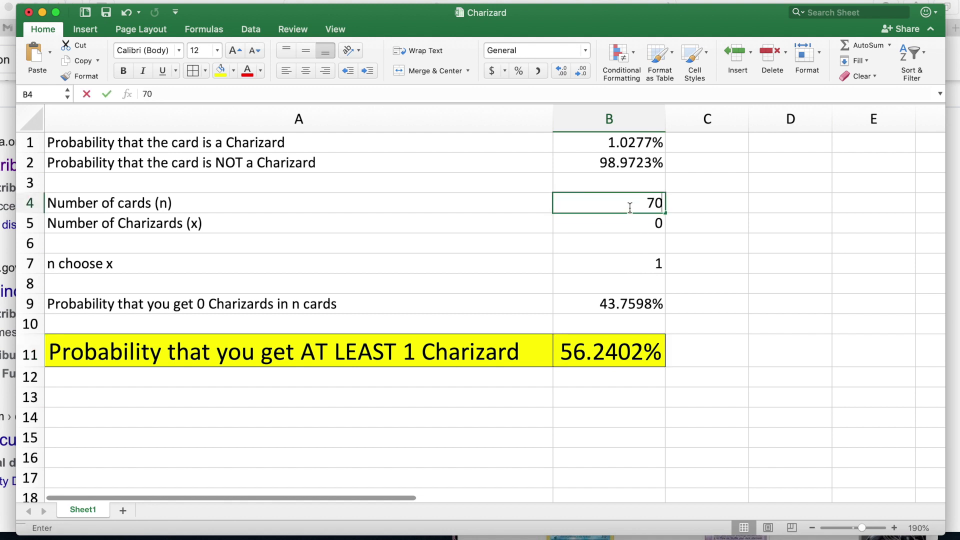
key(Return)
click(627, 208)
text(65)
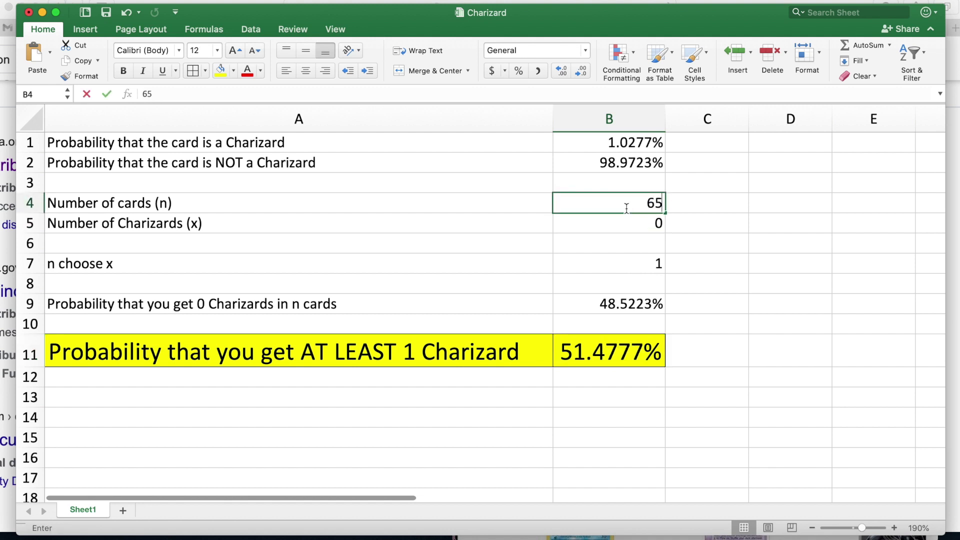
key(Return)
click(634, 204)
text(66)
key(Return)
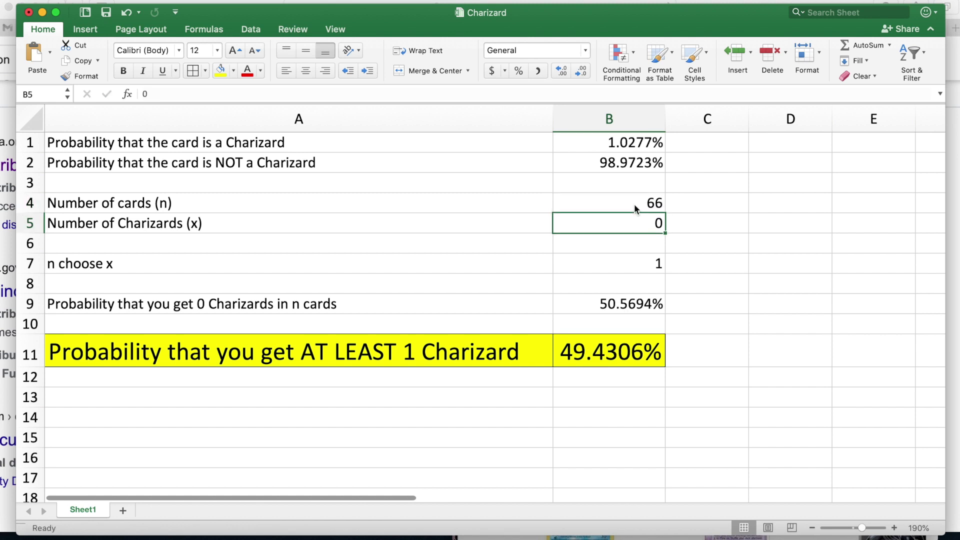
click(633, 205)
text(67)
key(Return)
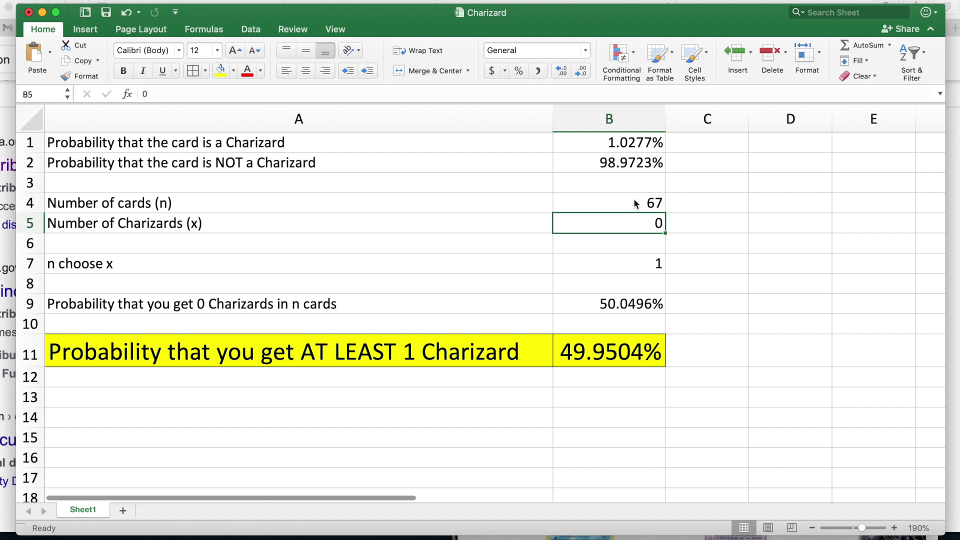
click(631, 201)
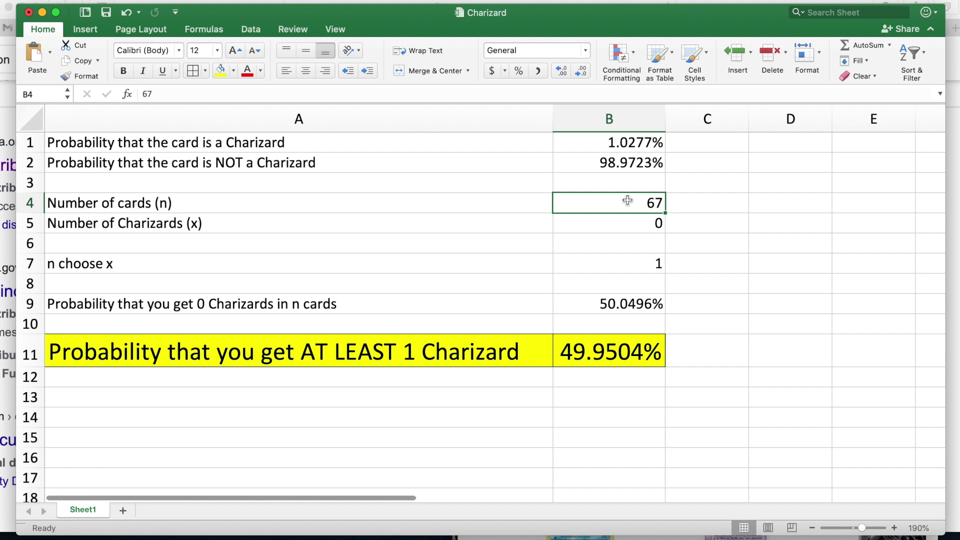
text(68)
key(Return)
click(645, 203)
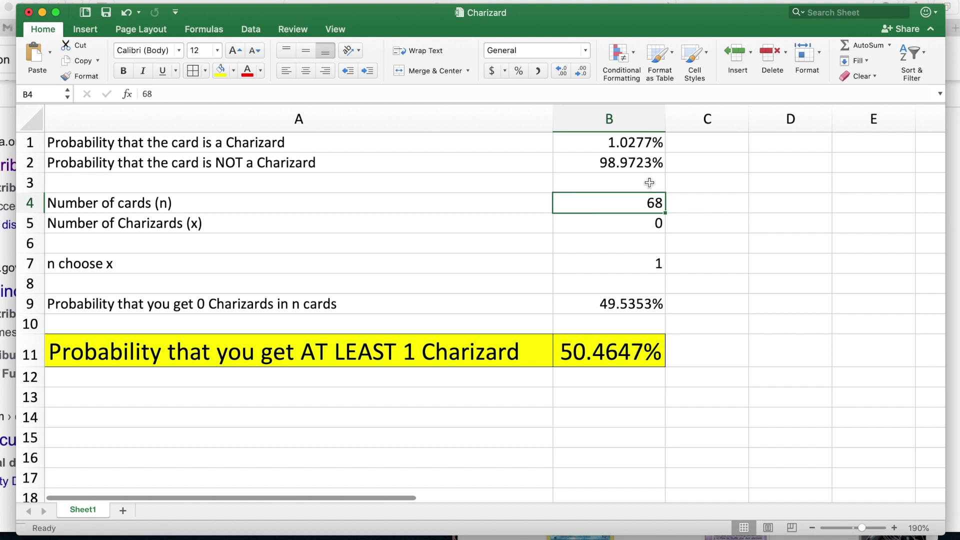
click(593, 359)
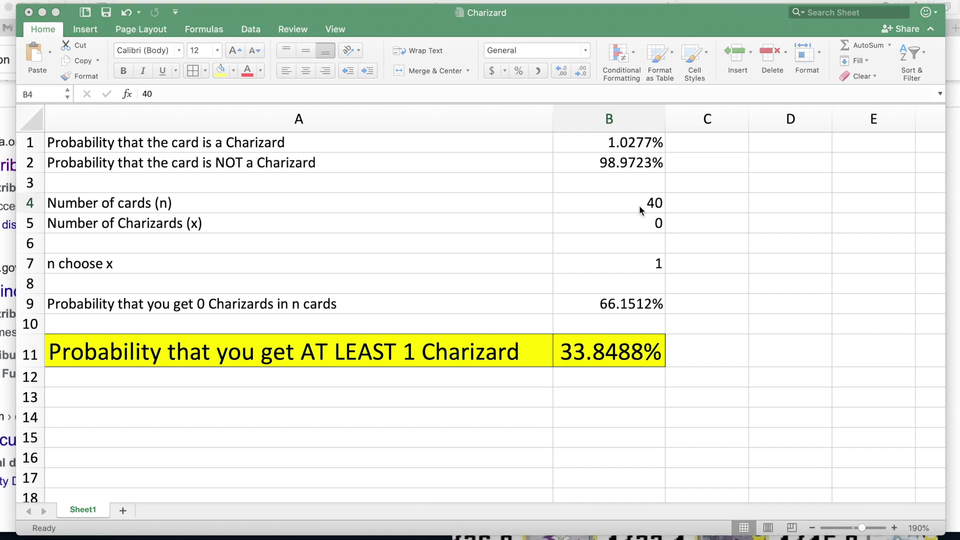
Try 4 cards, then set the card count back to 40 for 33.8488%
click(639, 205)
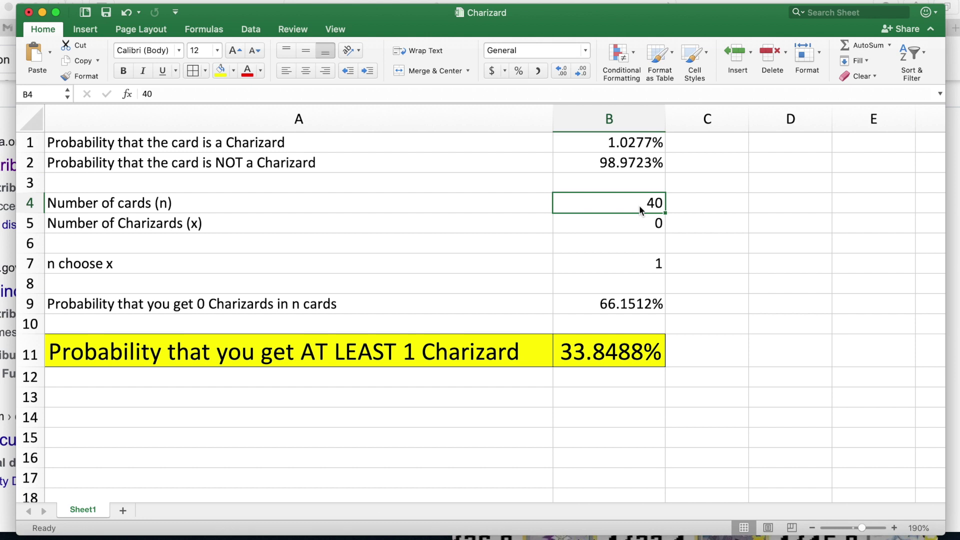
text(4)
key(Return)
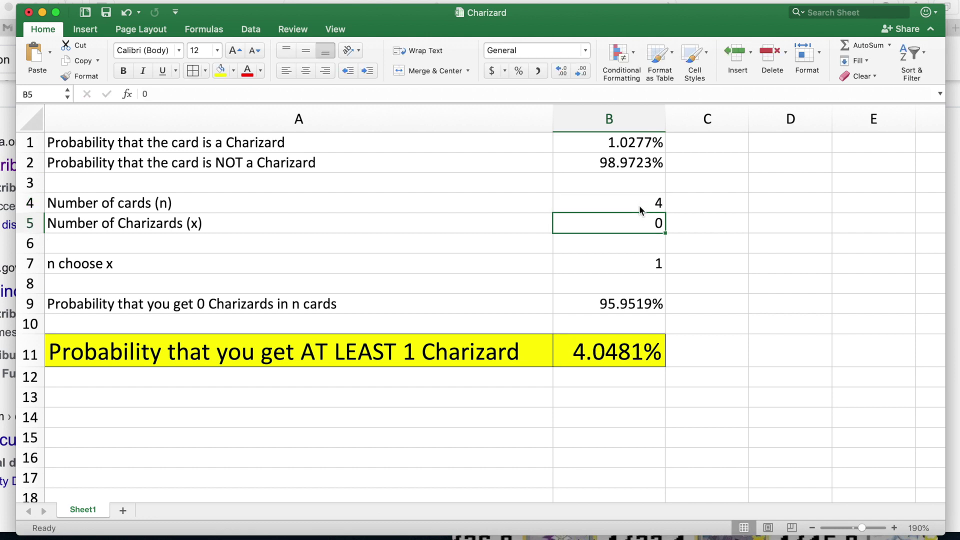
click(607, 353)
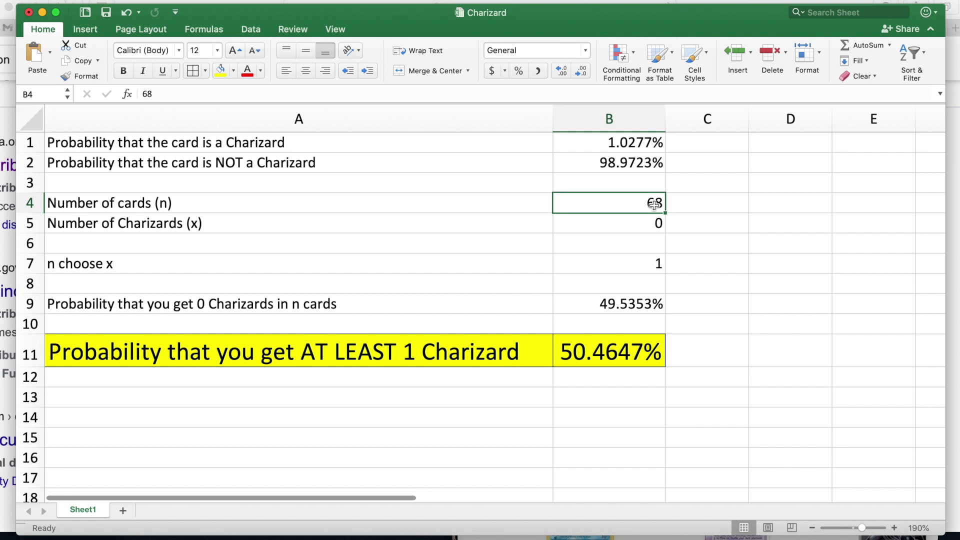
text(40)
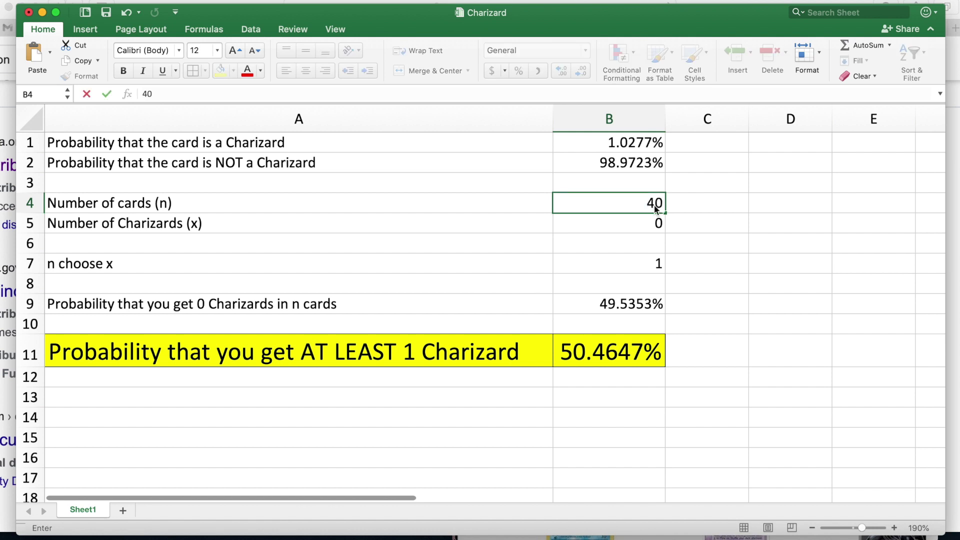
key(Return)
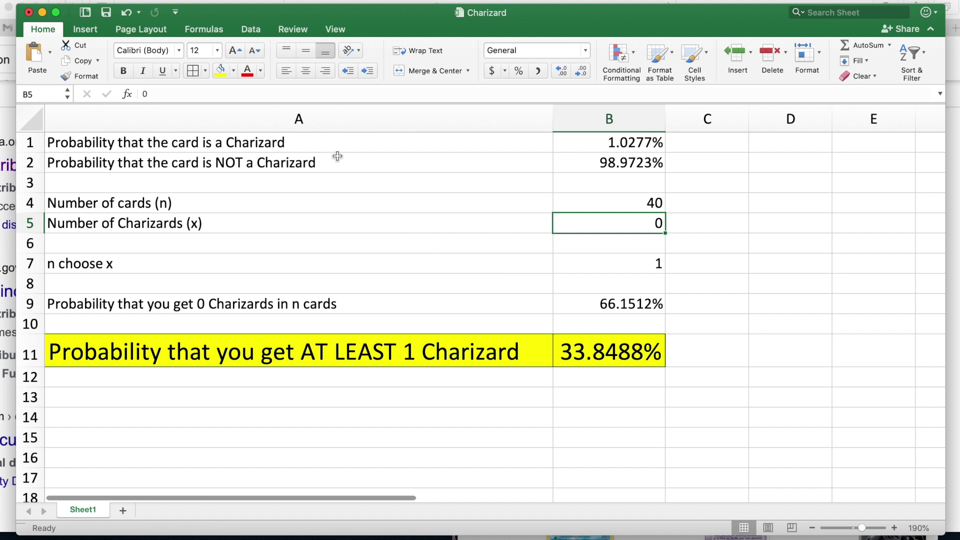
Replace 'Charizard' with 'Pokemon' in the A1 and A2 row labels
double_click(305, 145)
drag(303, 145, 225, 142)
text(Pokemon)
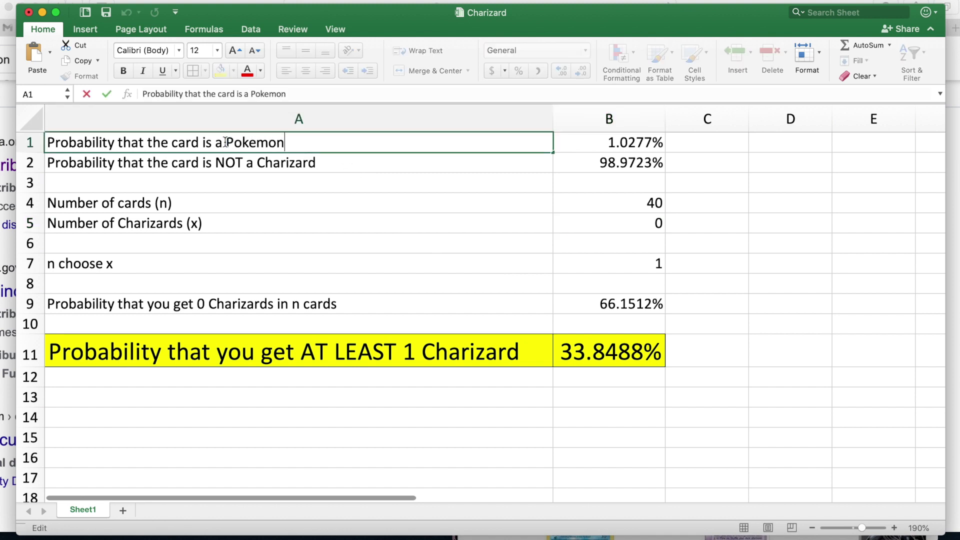
double_click(273, 167)
double_click(273, 167)
text(Pokemon)
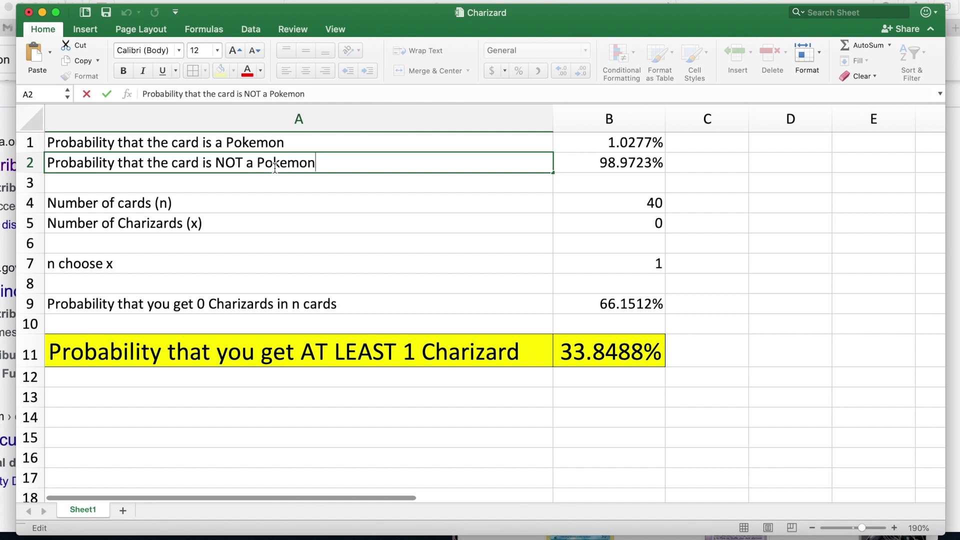
key(Return)
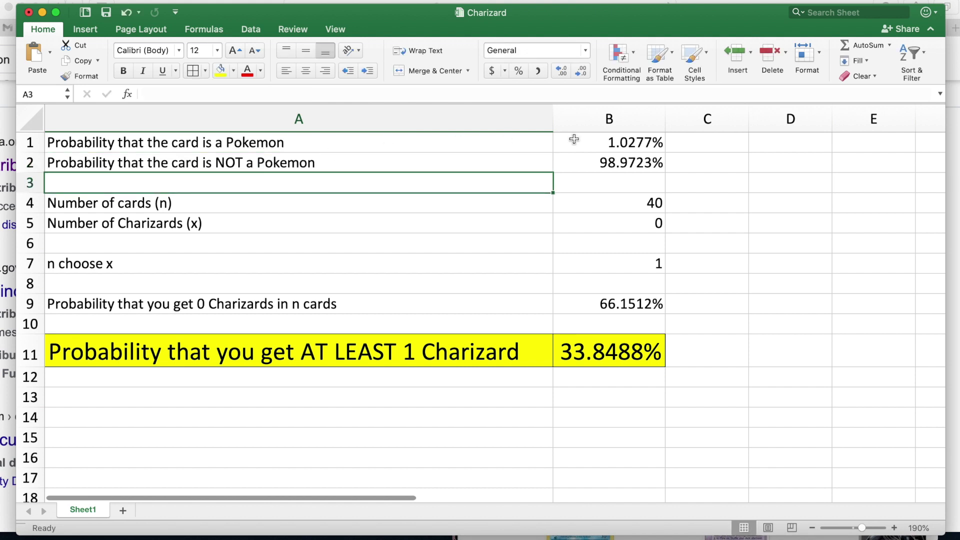
click(582, 143)
key(super+Tab)
key(super+Tab)
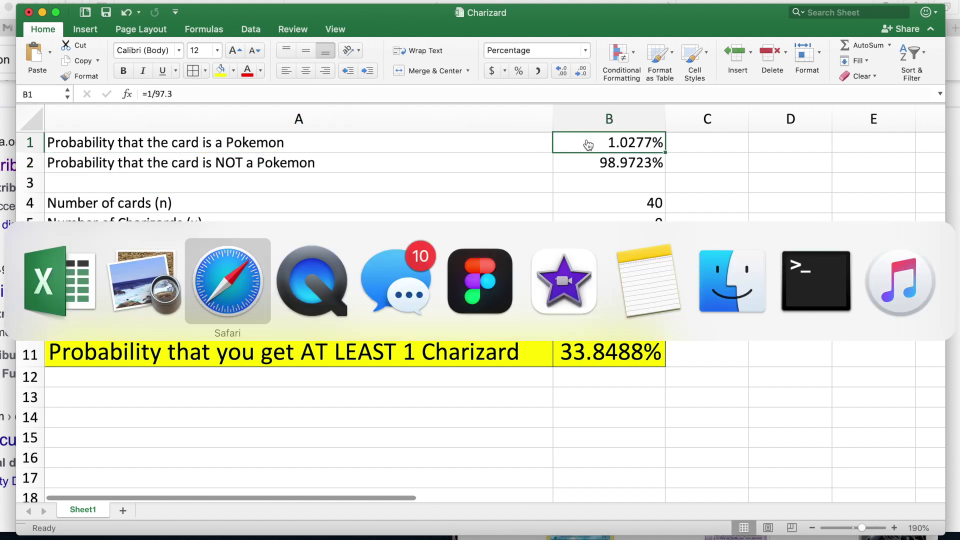
Zoom into the IMG_6321.JPG odds chart and mark the card listed at 1/129.7
key(super+shift+Tab)
scroll(687, 224, down, 3)
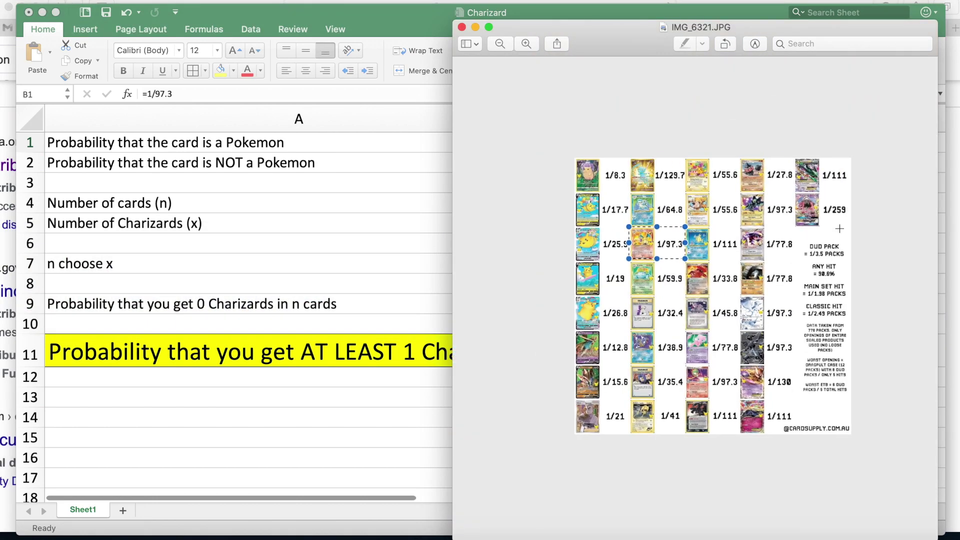
scroll(688, 224, up, 5)
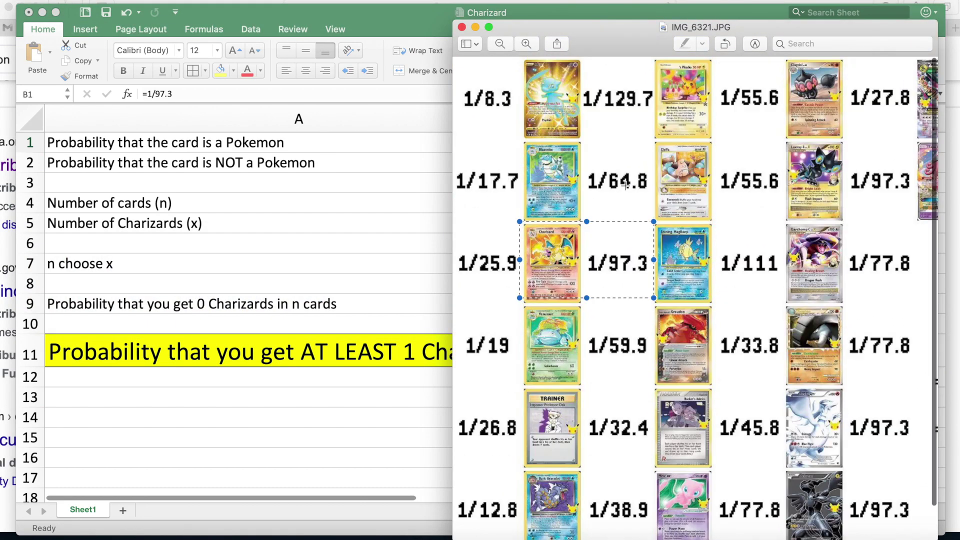
scroll(545, 104, up, 2)
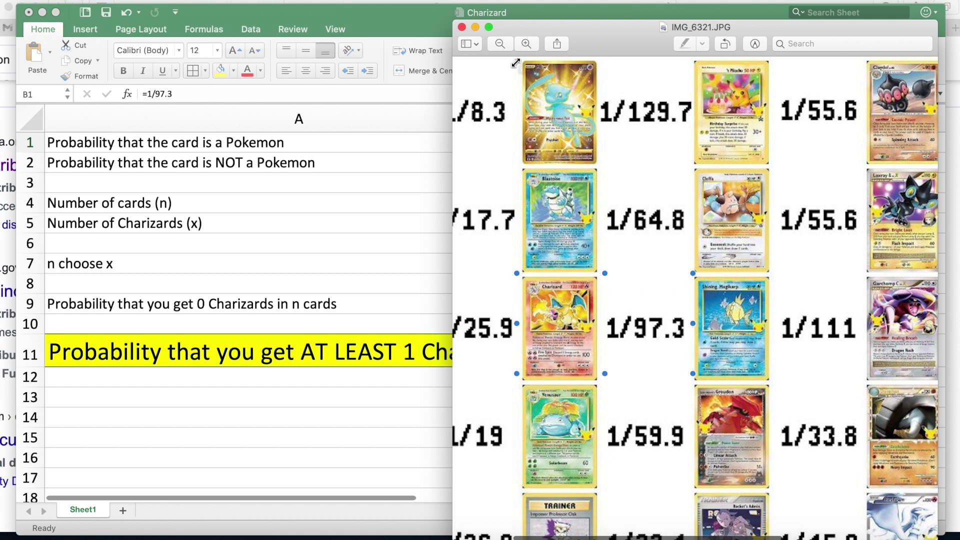
drag(514, 61, 594, 158)
Change B1 to =1/129.7, dropping the 40-card at-least-one chance to 26.6259%
key(super+Tab)
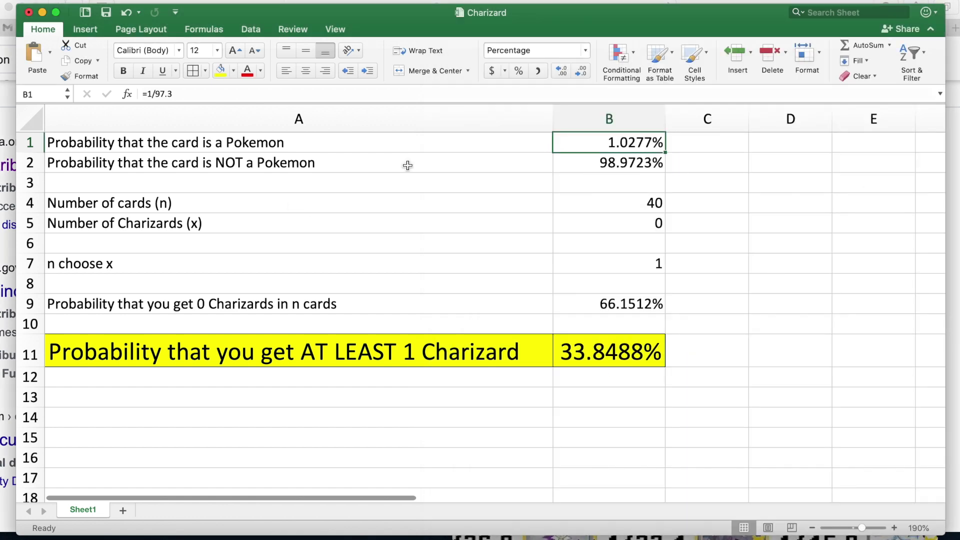
text(=)
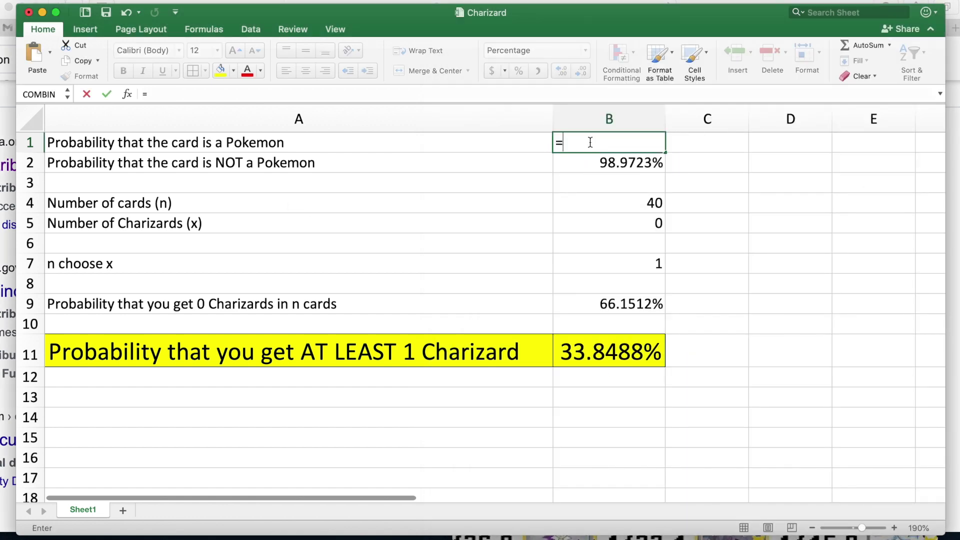
text(1/129.7)
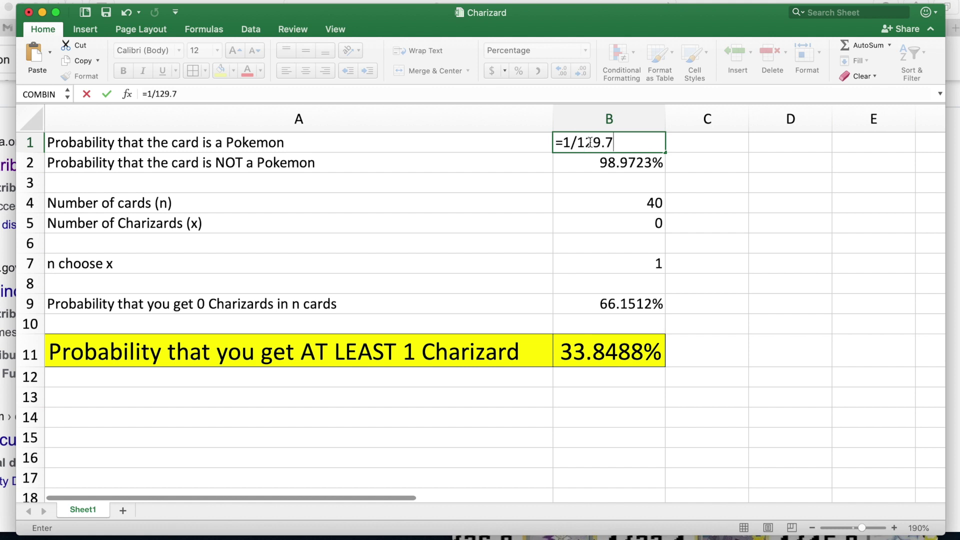
key(Return)
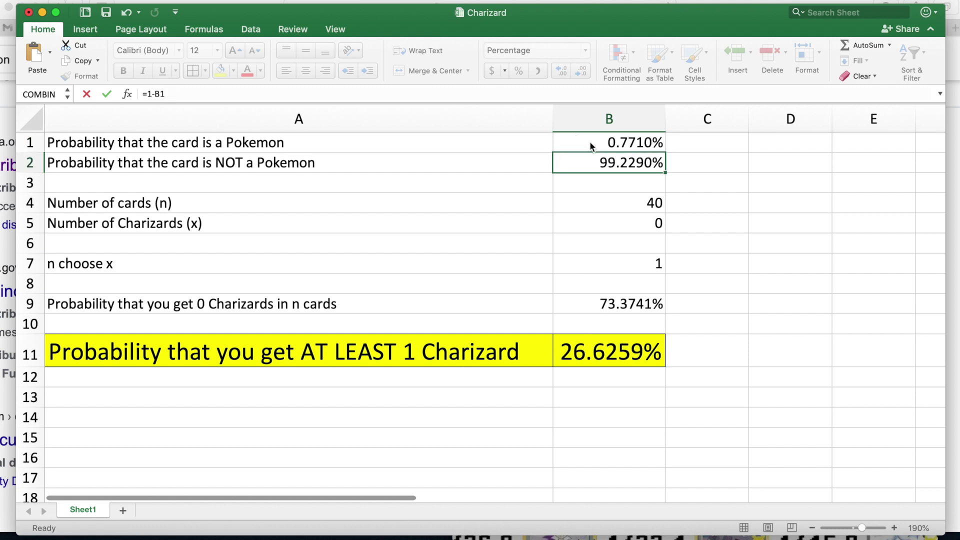
click(605, 201)
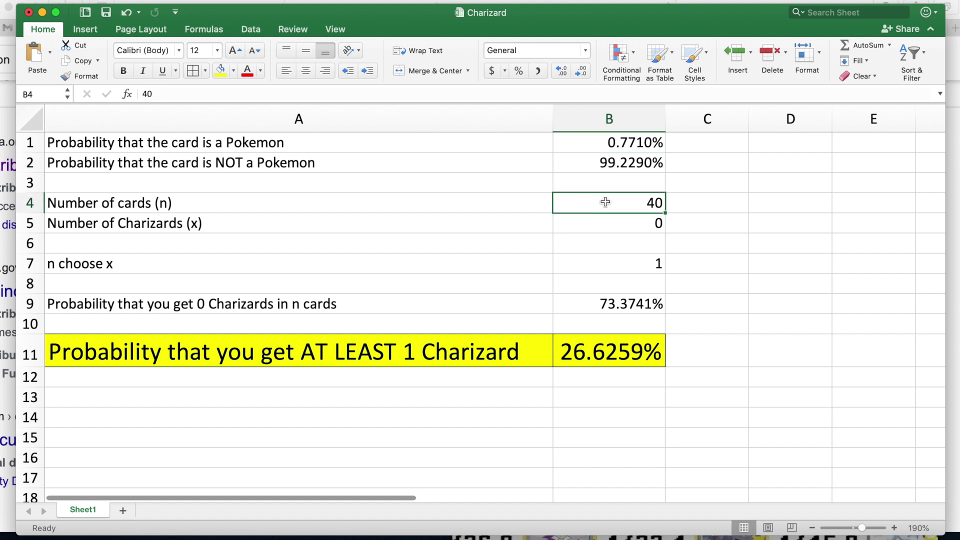
click(609, 354)
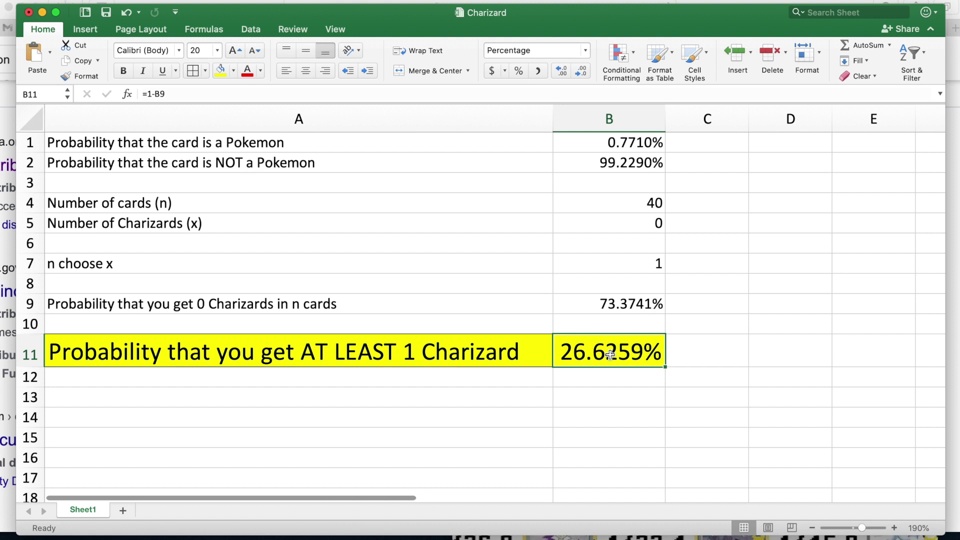
click(496, 350)
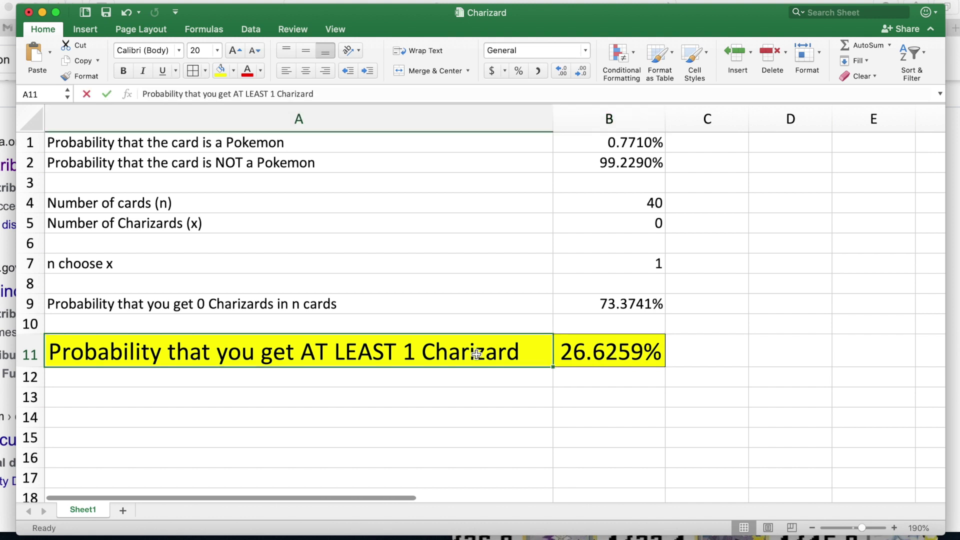